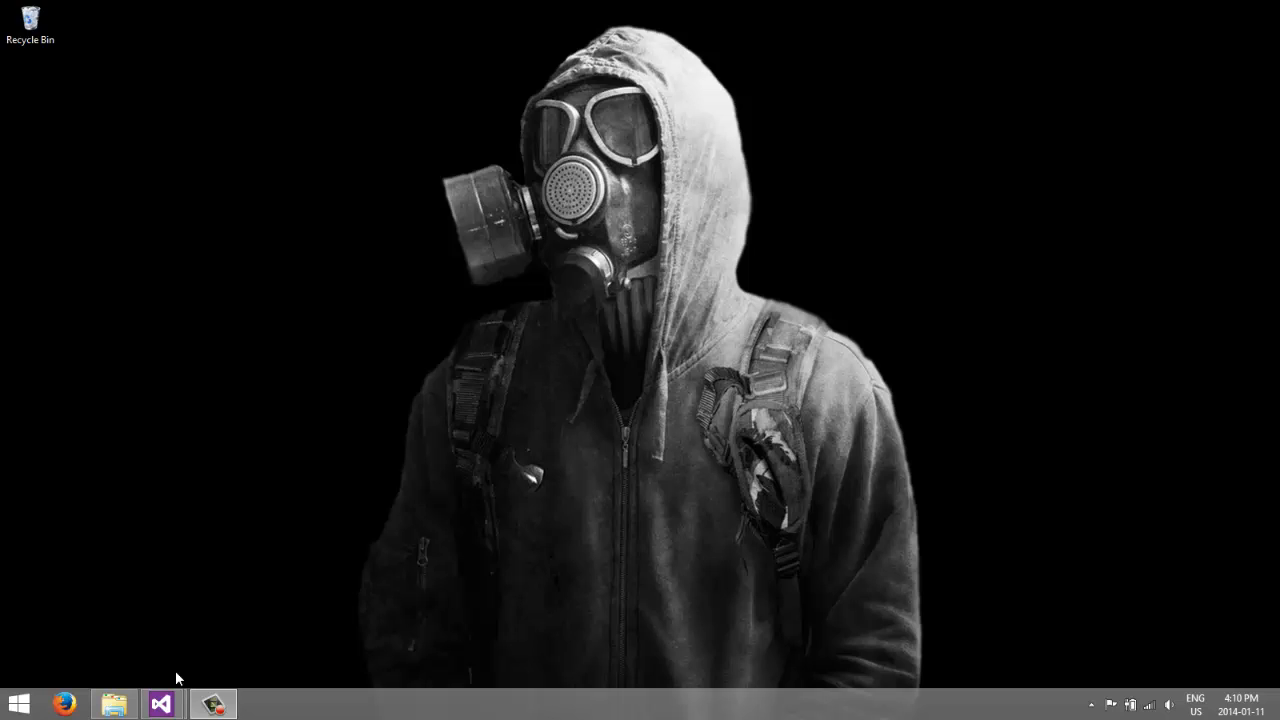
# Start a new Windows Forms Application project and select the name field to rename it LoginApplication
pyautogui.moveTo(161, 704)
pyautogui.click(277, 624)
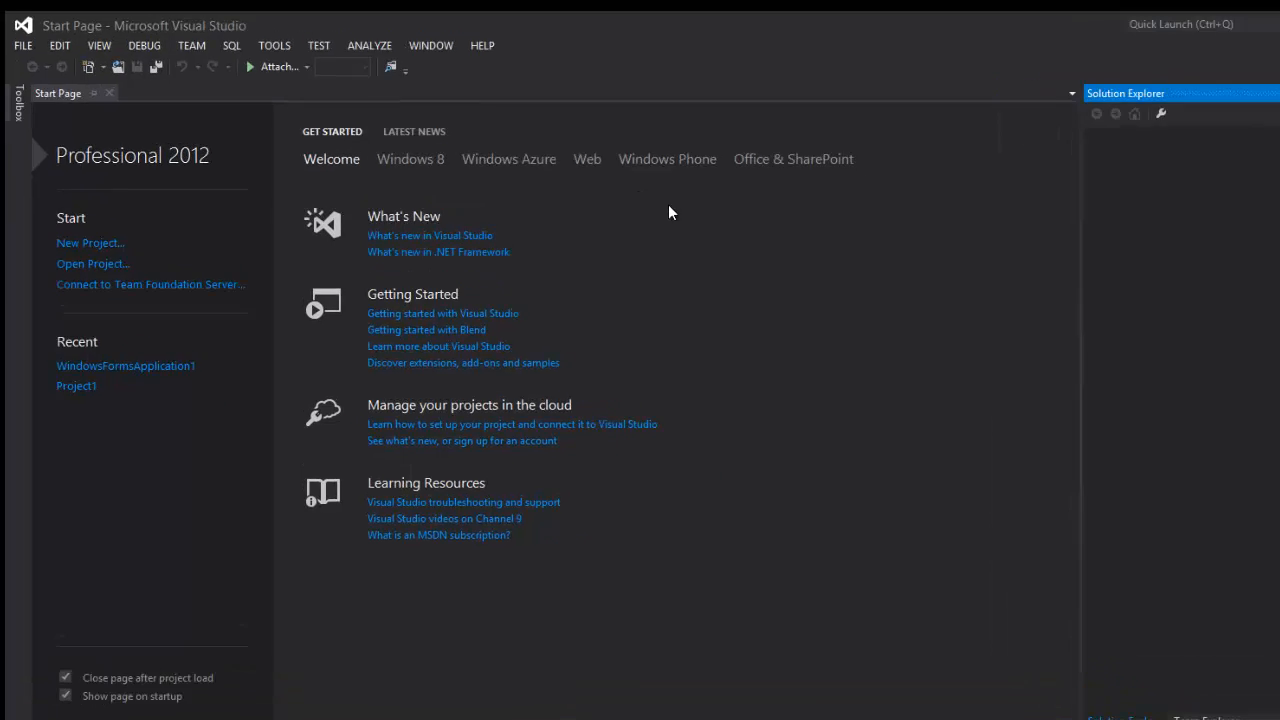
pyautogui.click(110, 231)
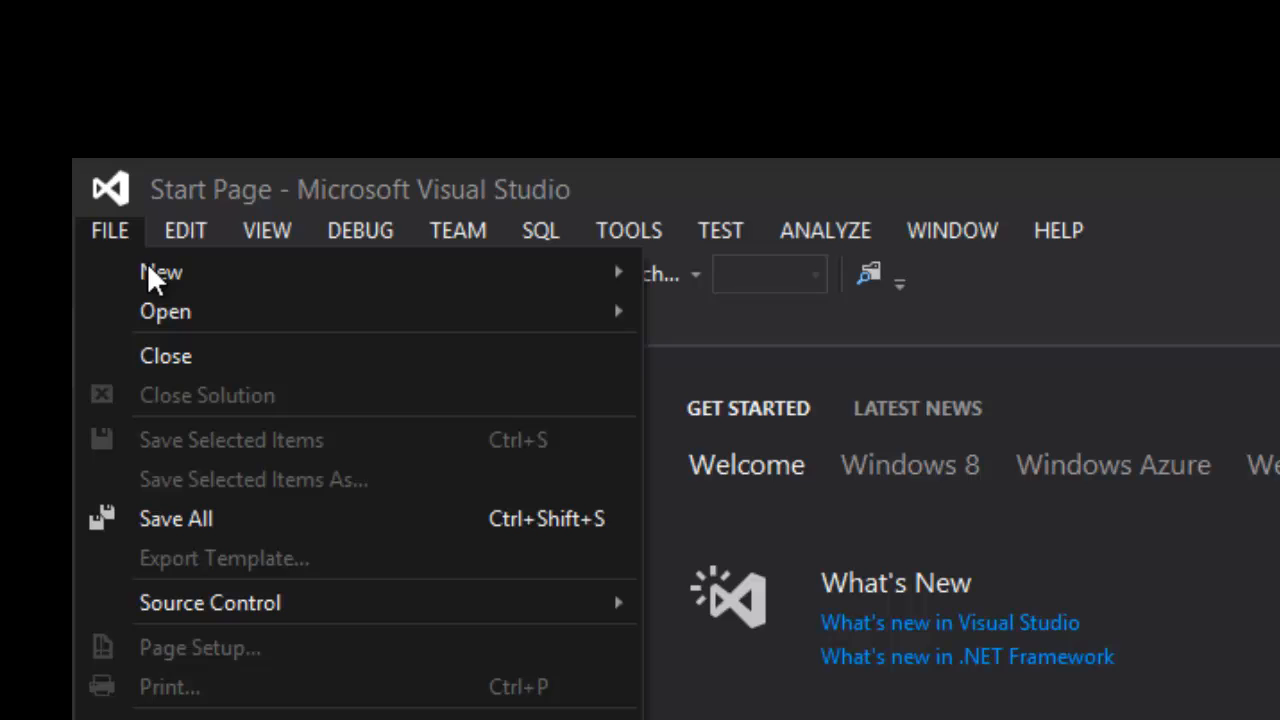
pyautogui.moveTo(161, 272)
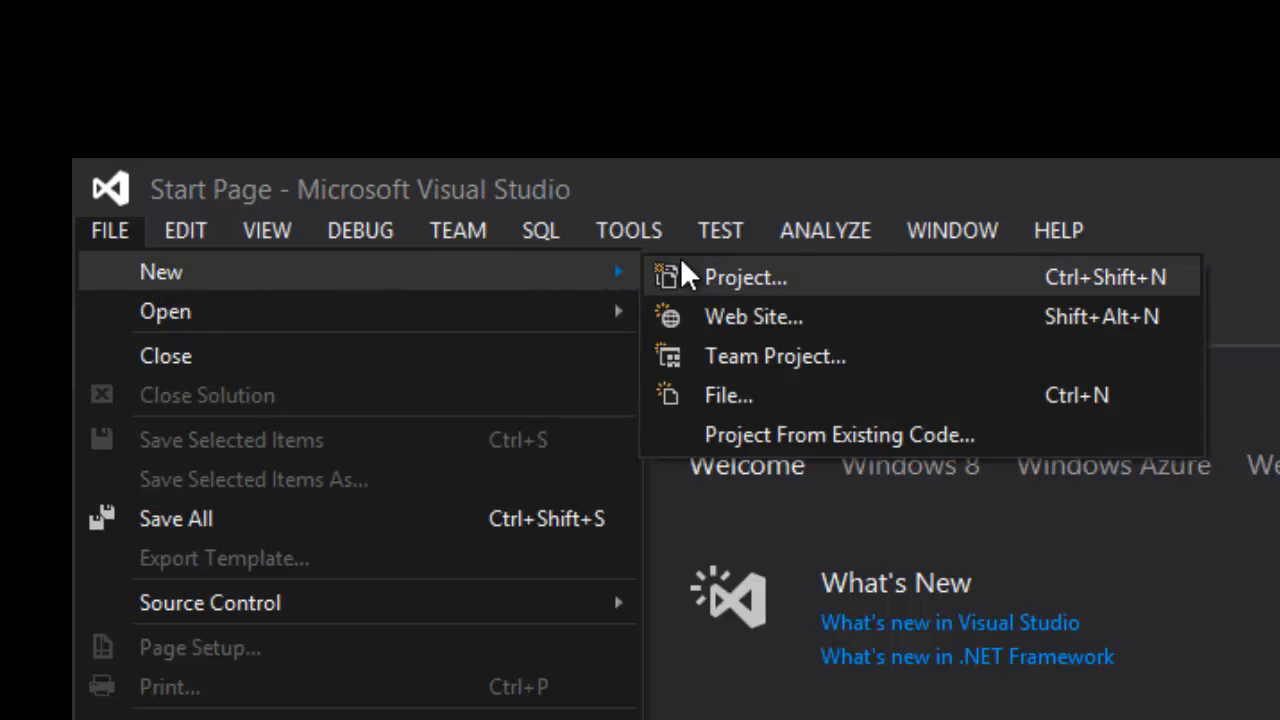
pyautogui.click(740, 285)
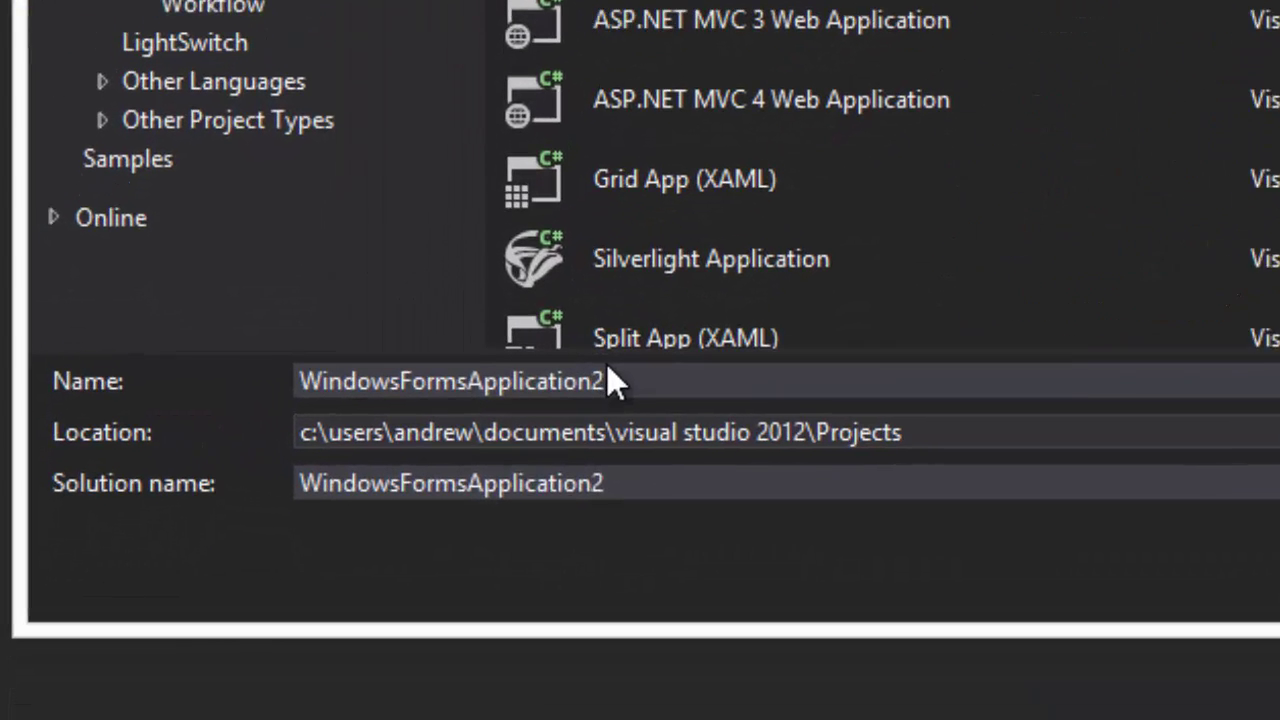
pyautogui.click(480, 485)
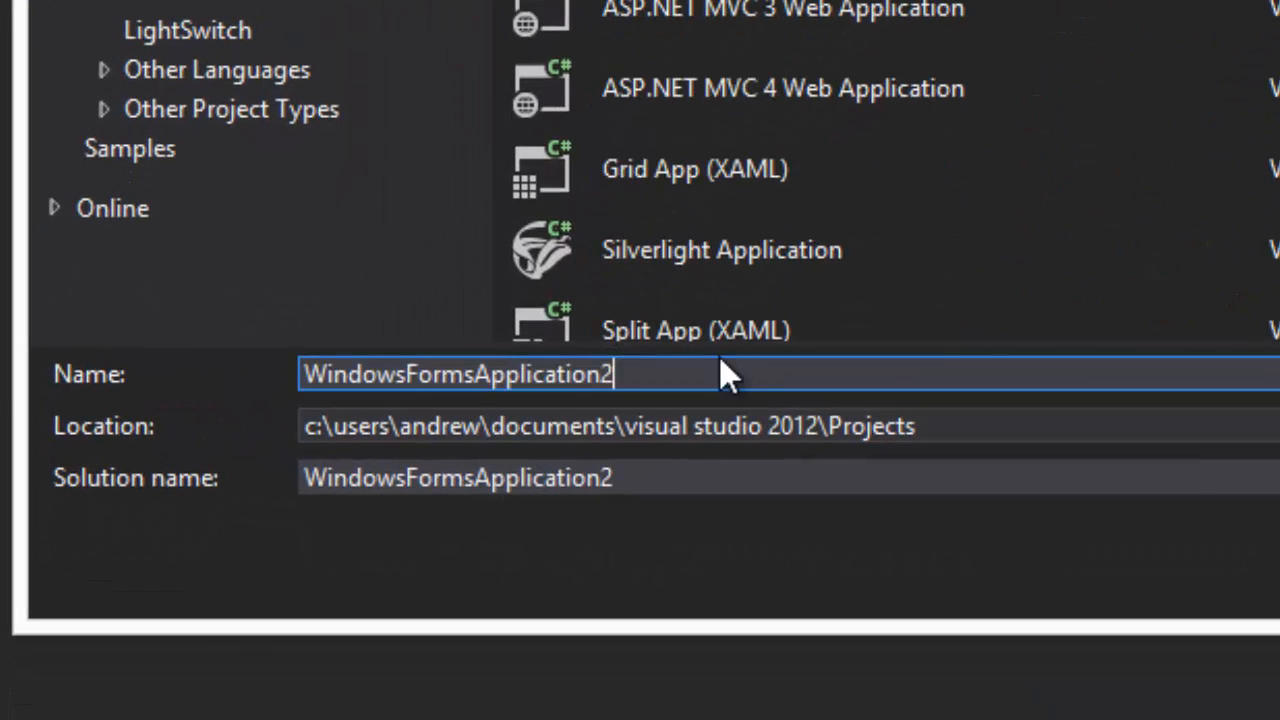
pyautogui.hotkey('ctrl', 'a')
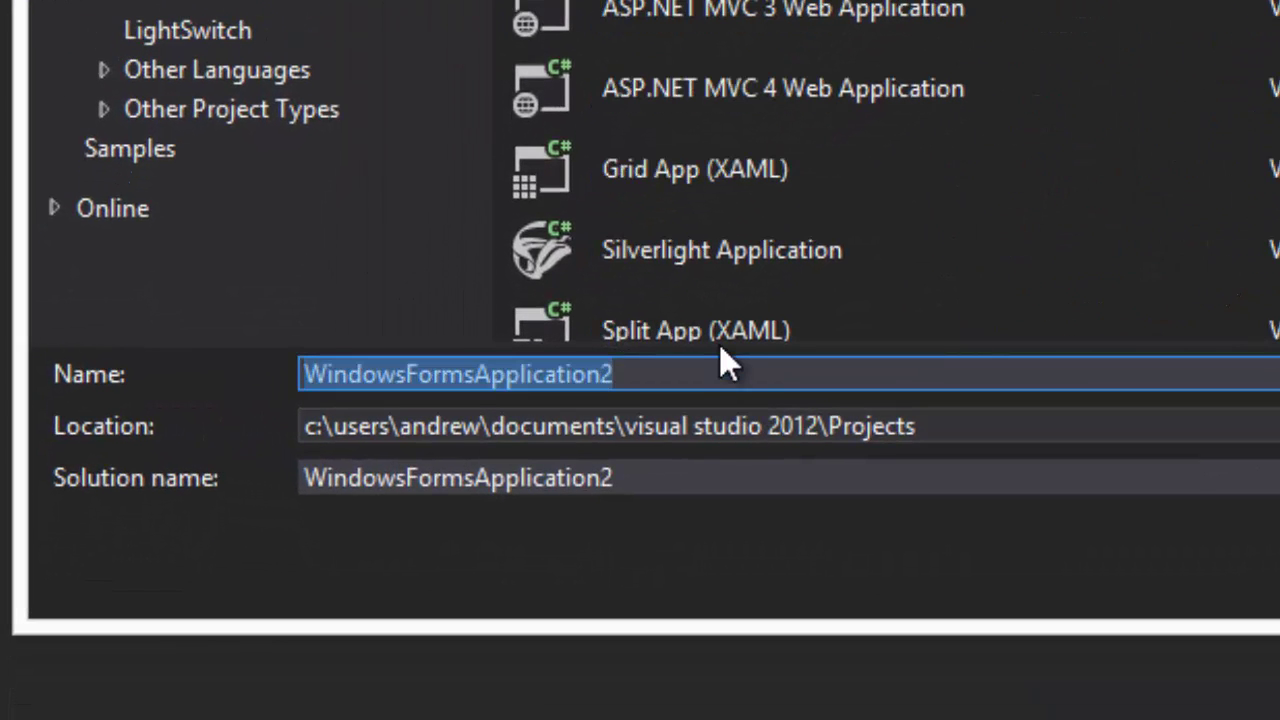
pyautogui.write('LoginApp')
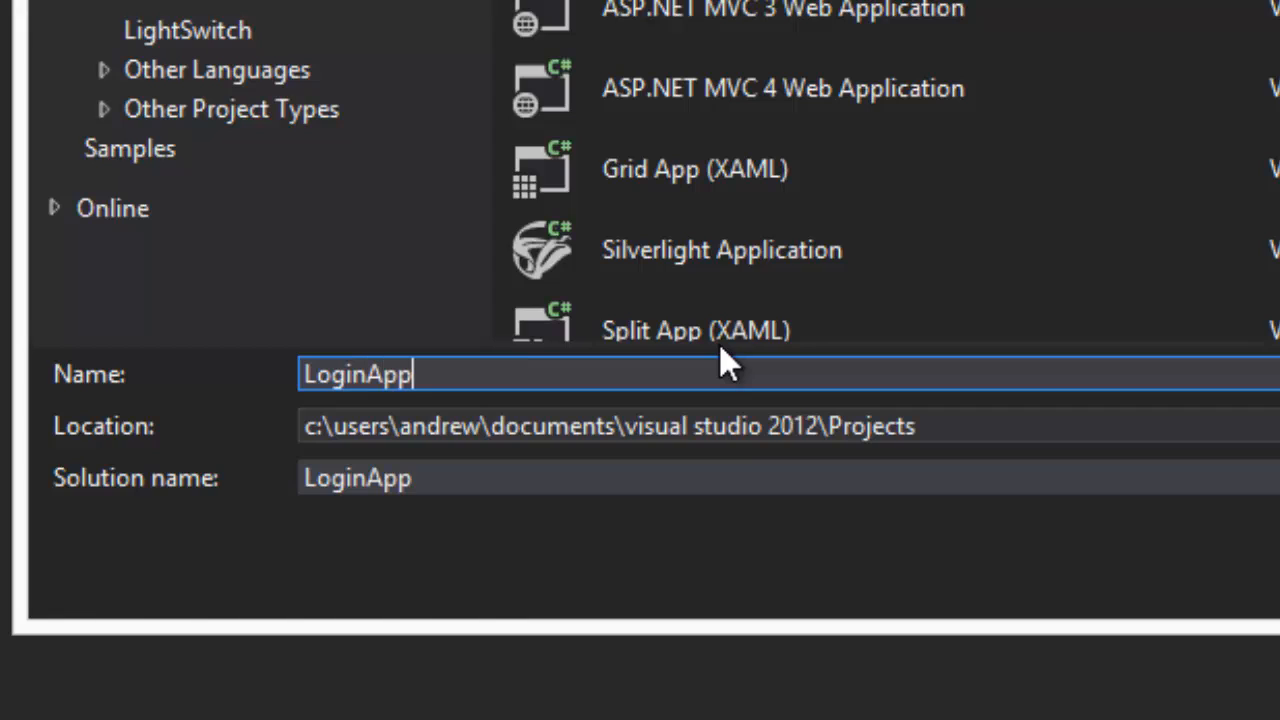
pyautogui.write('lica')
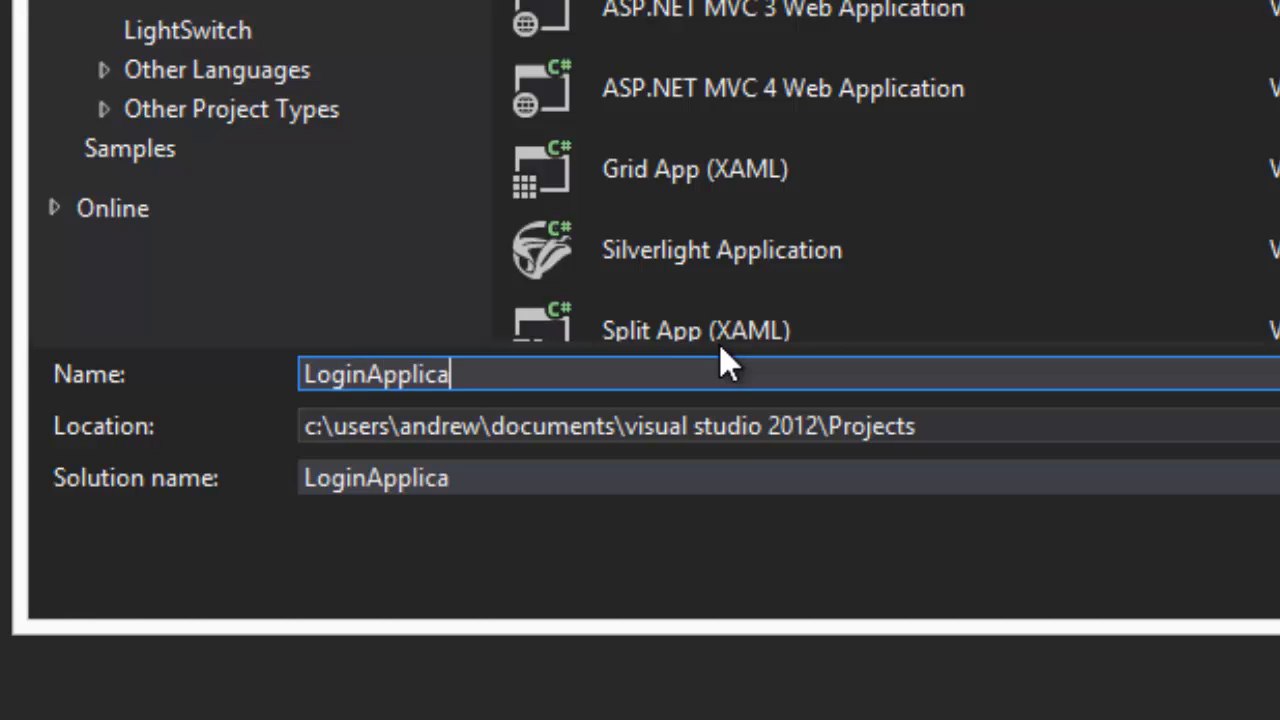
pyautogui.write('tion')
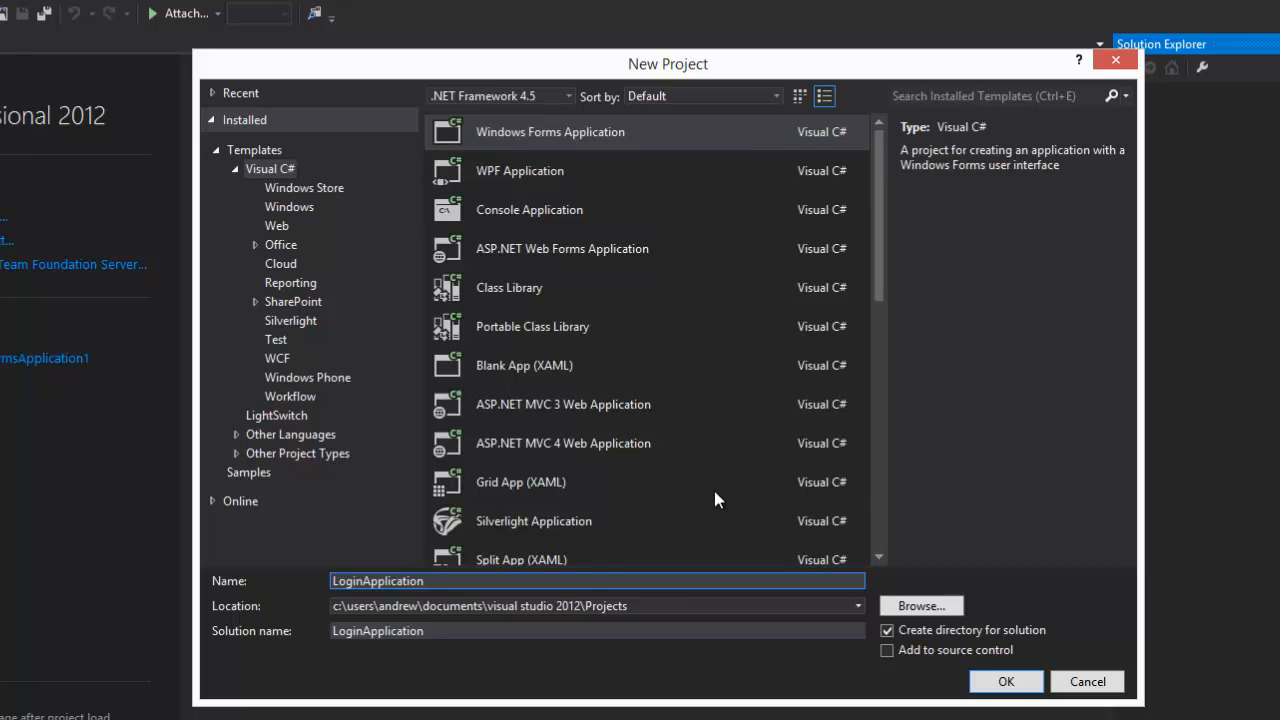
# Create the LoginApplication project, loading blank Form1 in the designer
pyautogui.click(1006, 681)
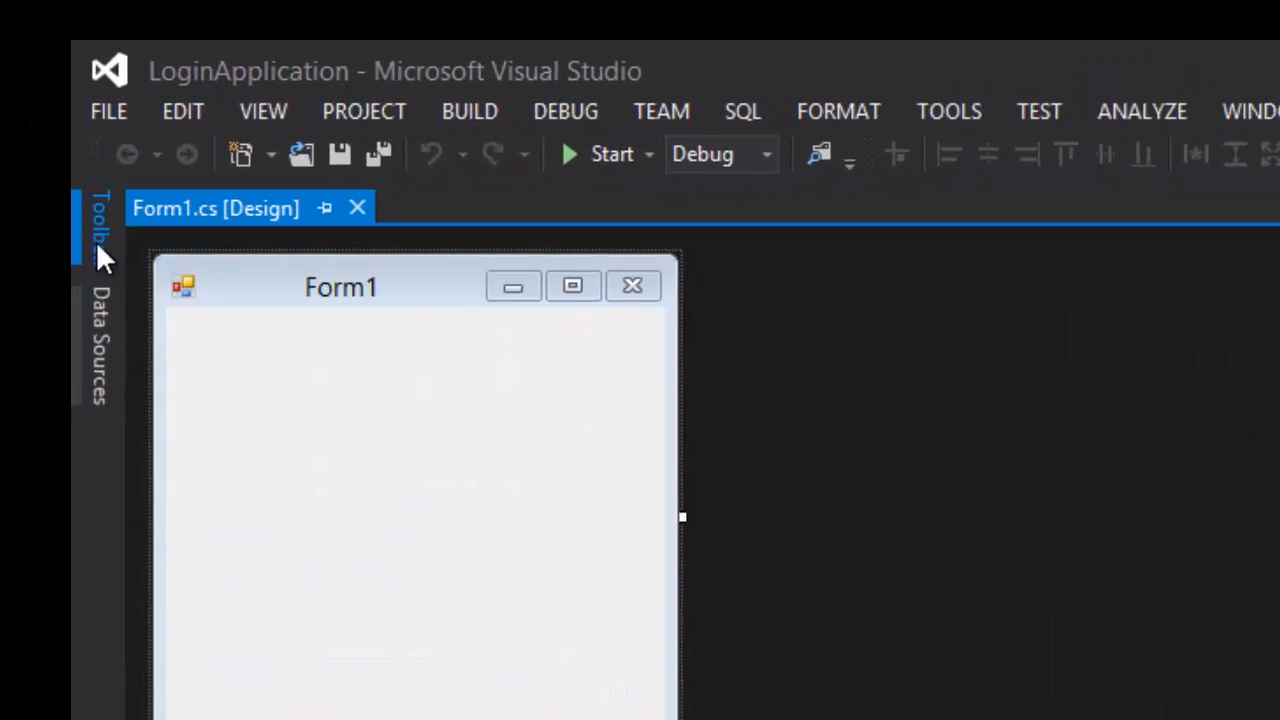
# Place a Button control from the Toolbox onto the lower half of Form1
pyautogui.click(43, 100)
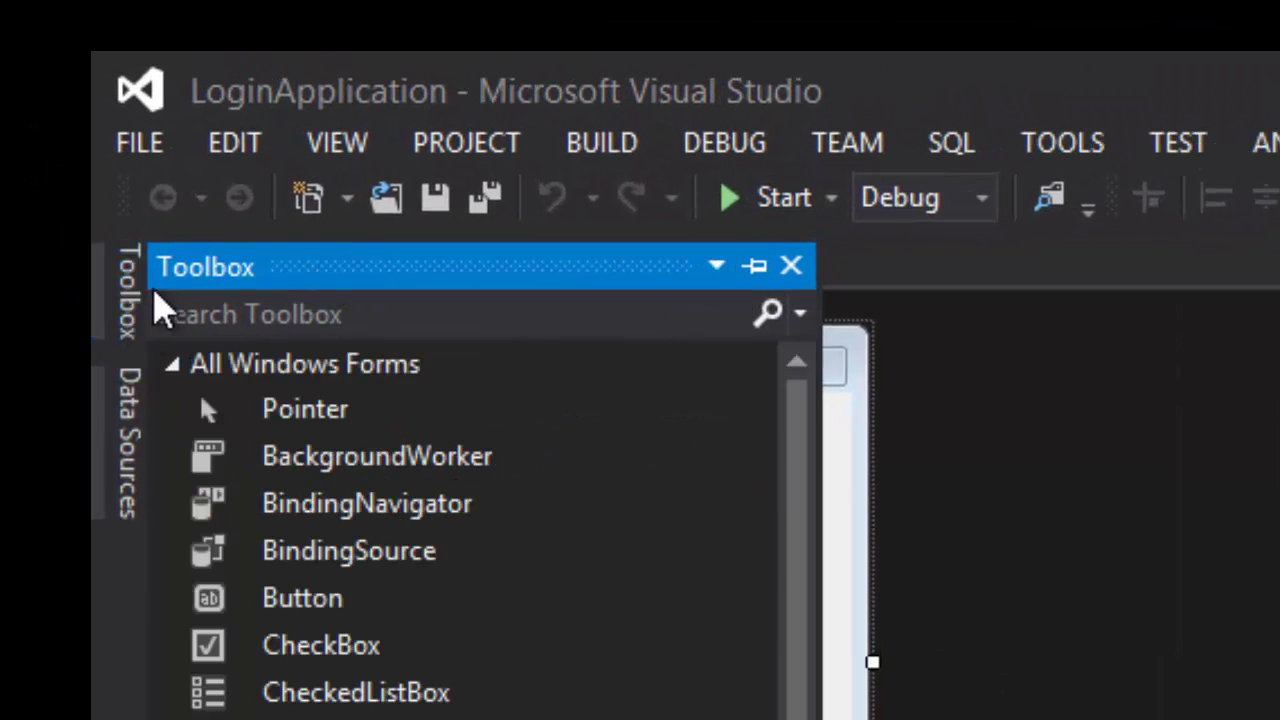
pyautogui.click(128, 290)
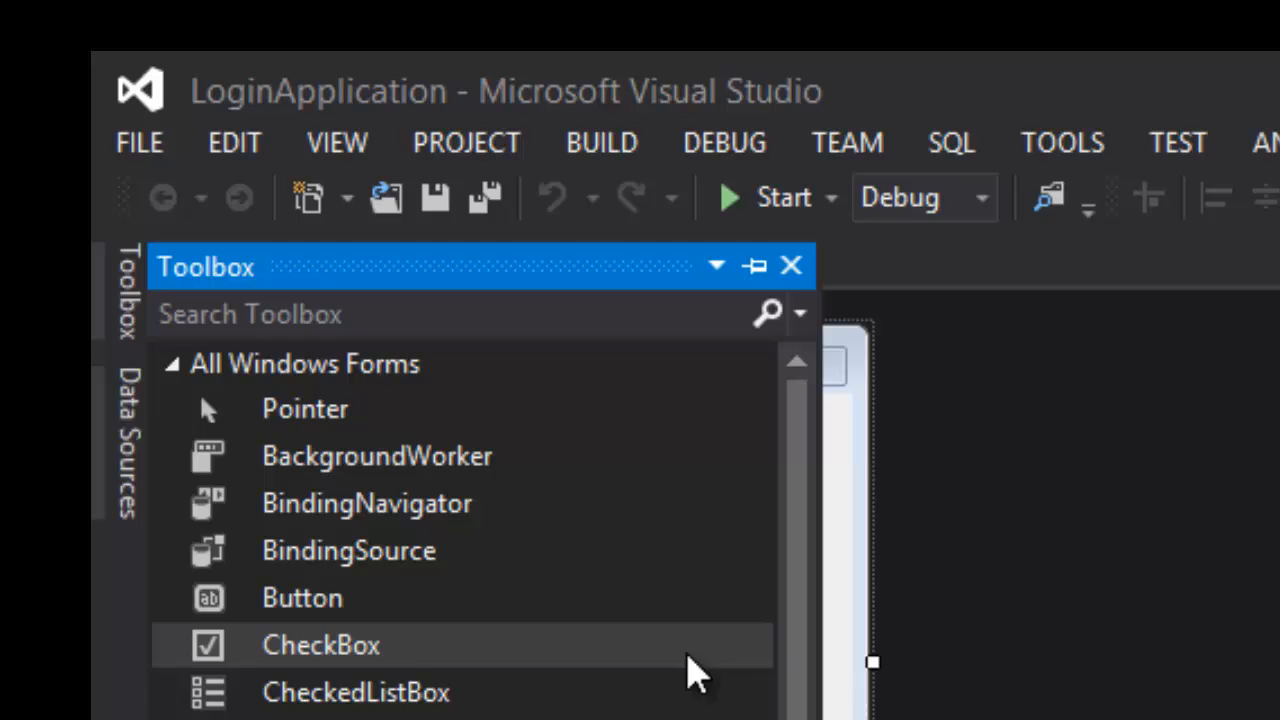
pyautogui.moveTo(816, 700); pyautogui.dragTo(516, 694)
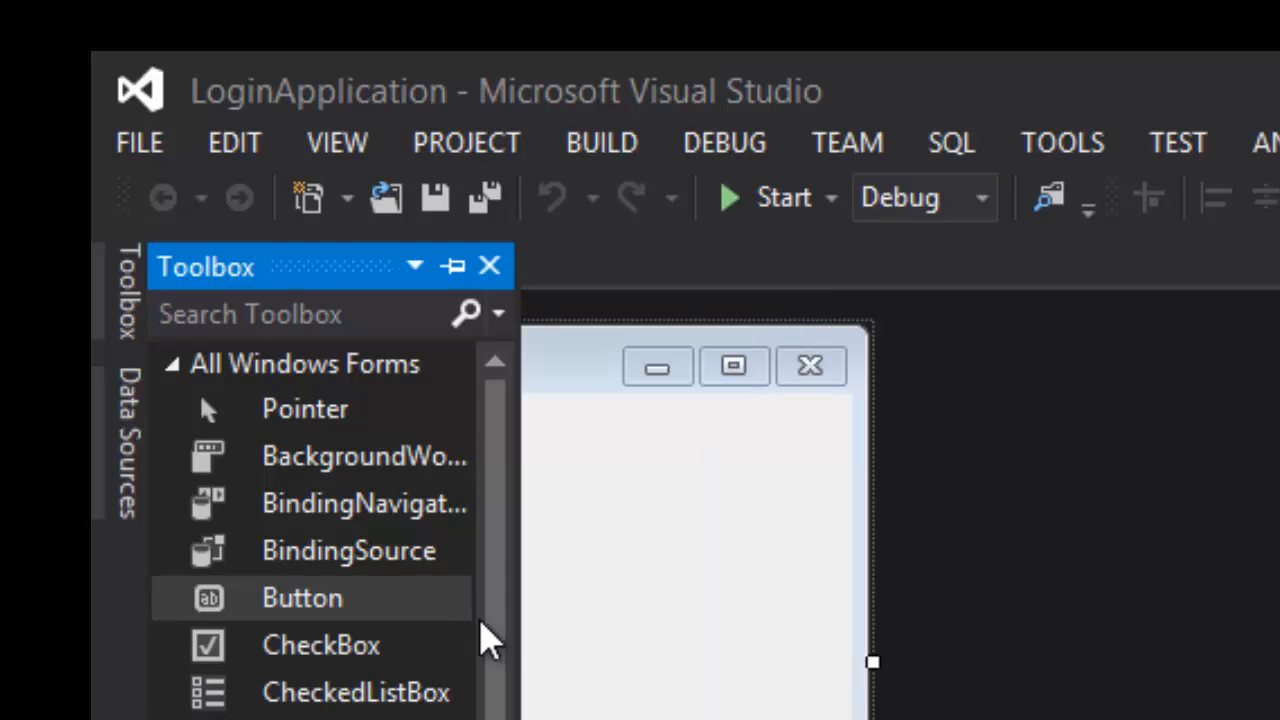
pyautogui.scroll(-3, 500, 660)
pyautogui.scroll(-3, 500, 660)
pyautogui.scroll(-4, 500, 660)
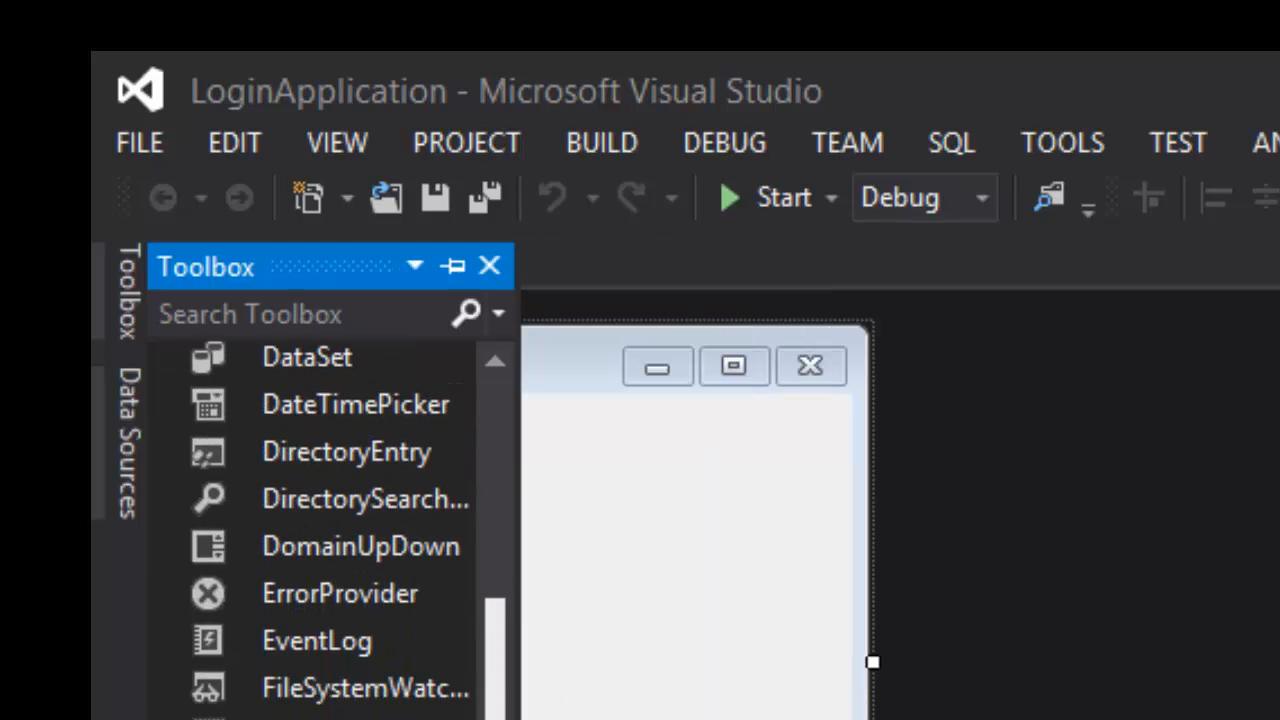
pyautogui.scroll(6, 500, 660)
pyautogui.scroll(3, 500, 665)
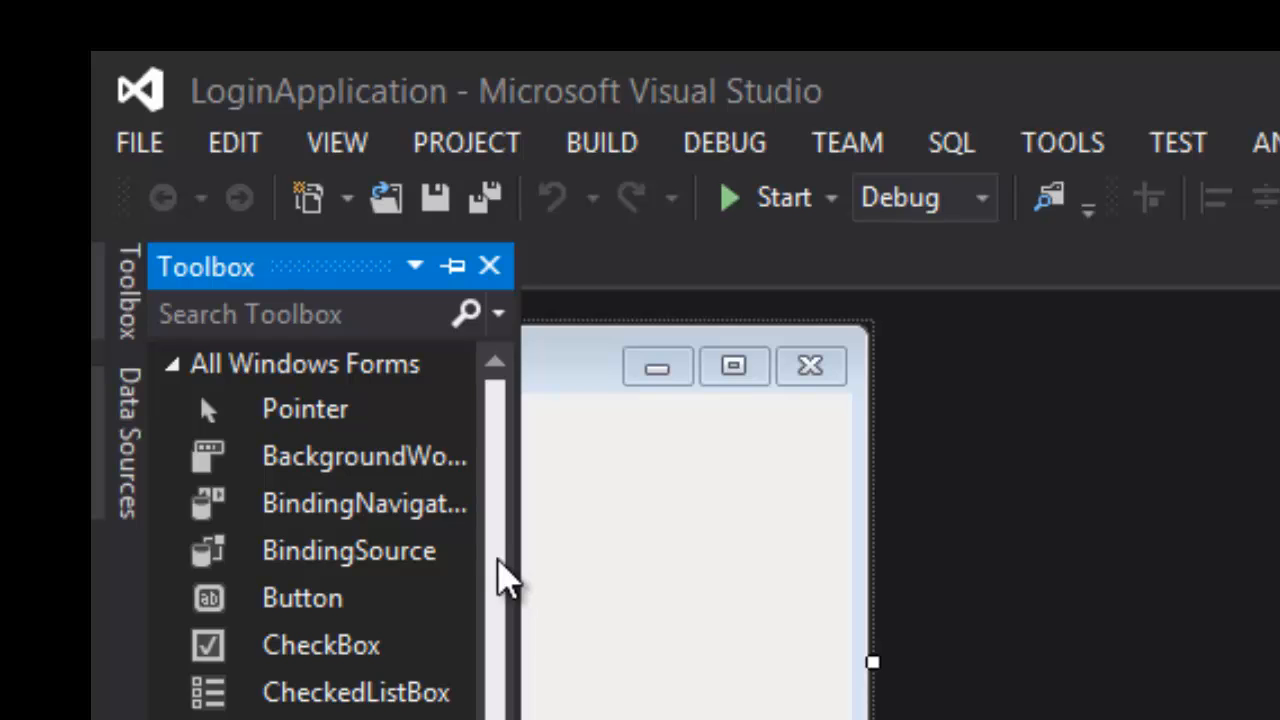
pyautogui.moveTo(340, 605)
pyautogui.mouseDown()
pyautogui.moveTo(440, 612)
pyautogui.moveTo(595, 715)
pyautogui.mouseUp()
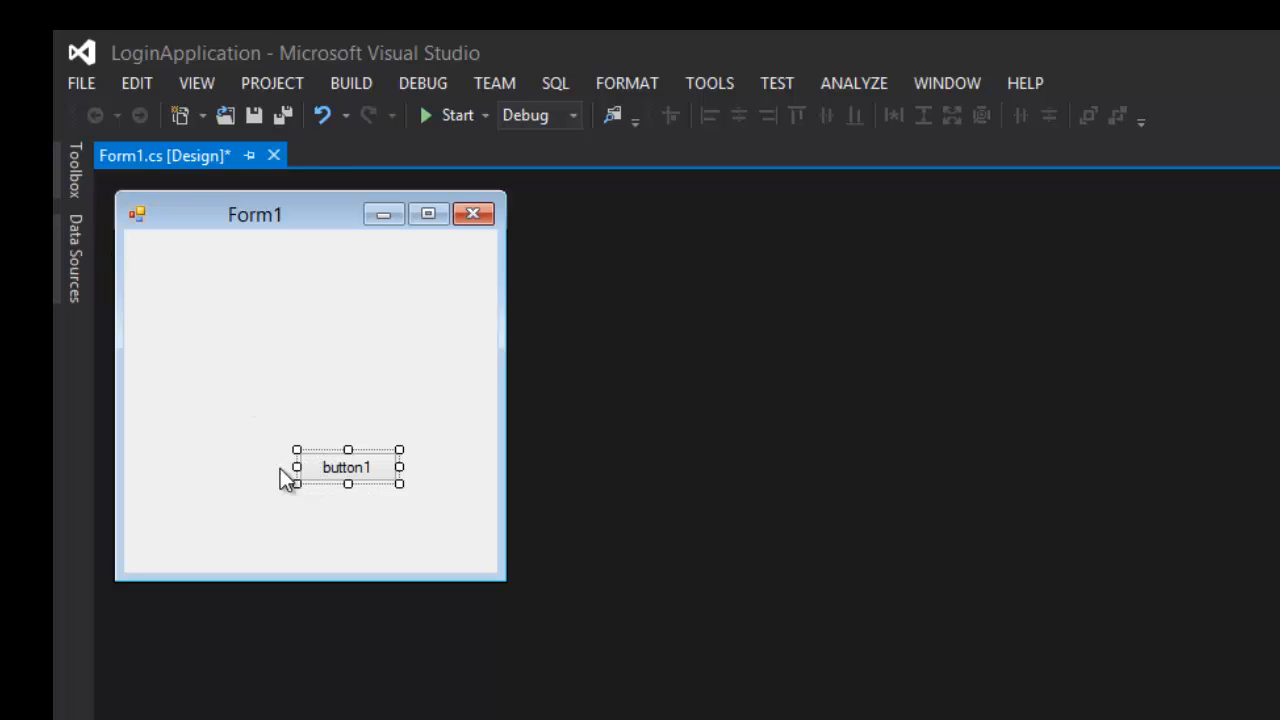
# Widen button1 toward the left and deselect it
pyautogui.moveTo(296, 467); pyautogui.dragTo(216, 462)
pyautogui.click(298, 386)
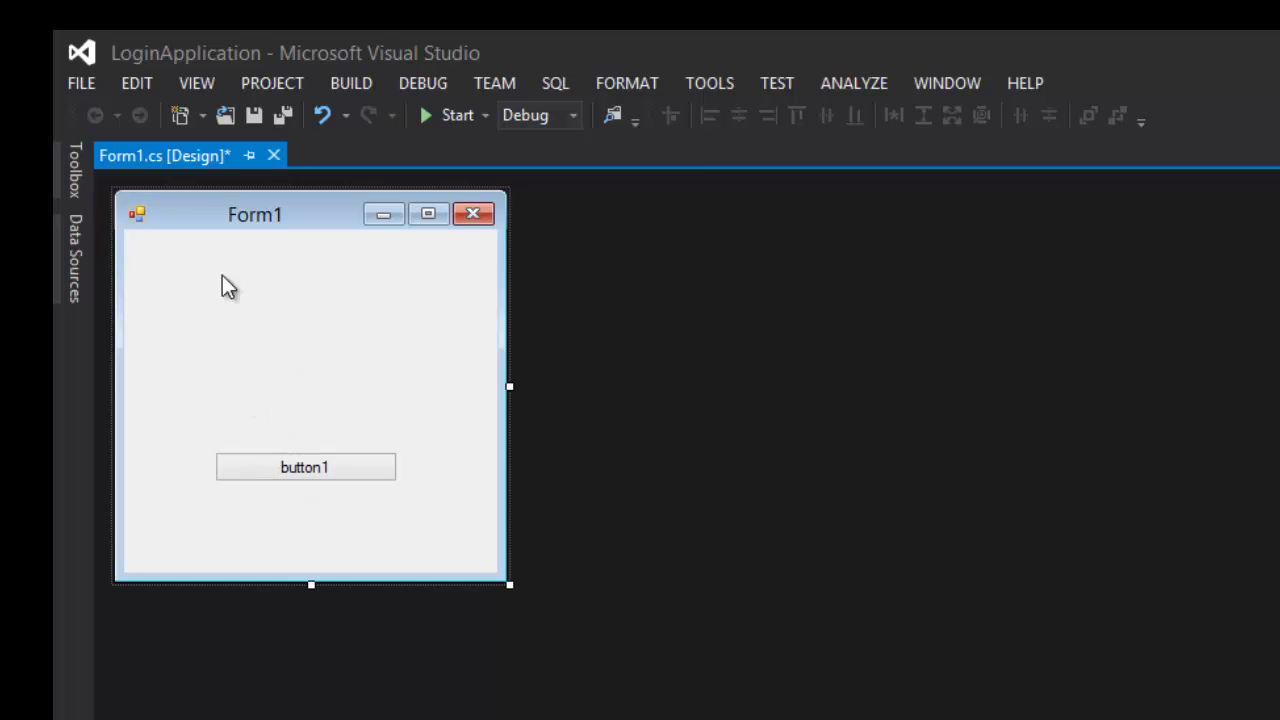
pyautogui.click(57, 164)
pyautogui.moveTo(289, 420); pyautogui.dragTo(290, 690)
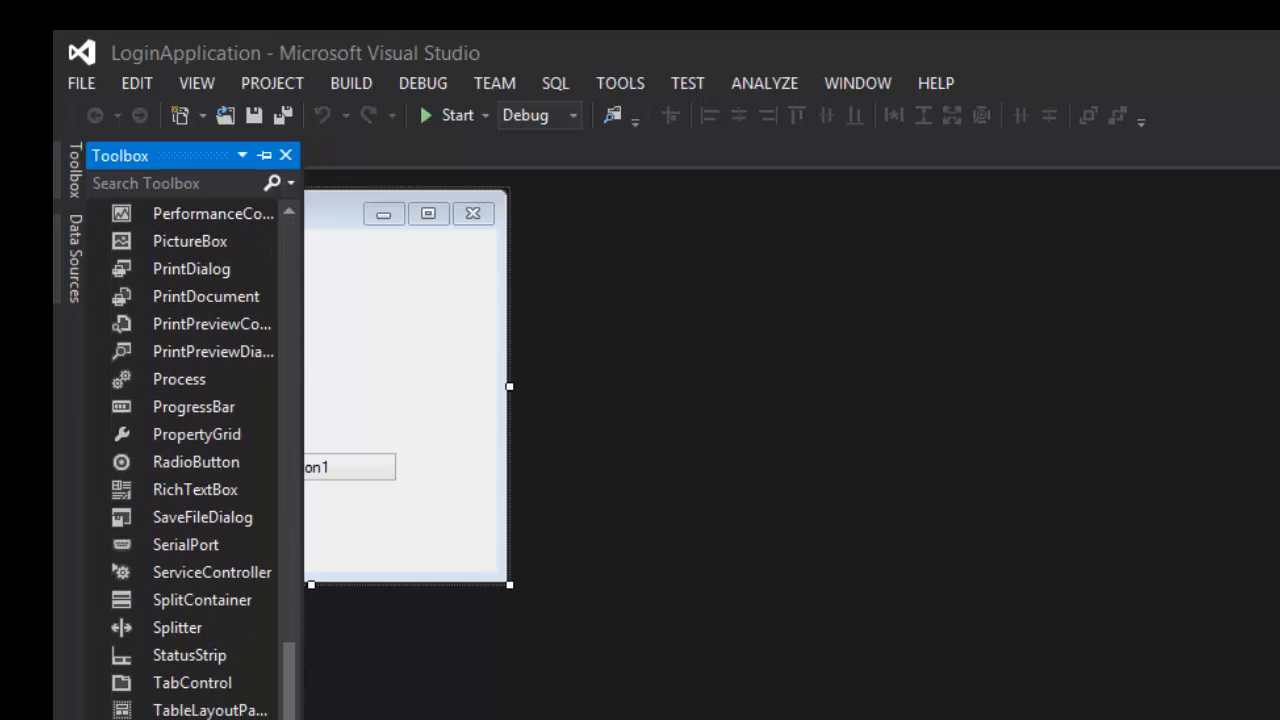
# Add two TextBox controls to Form1 above the button
pyautogui.click(195, 655)
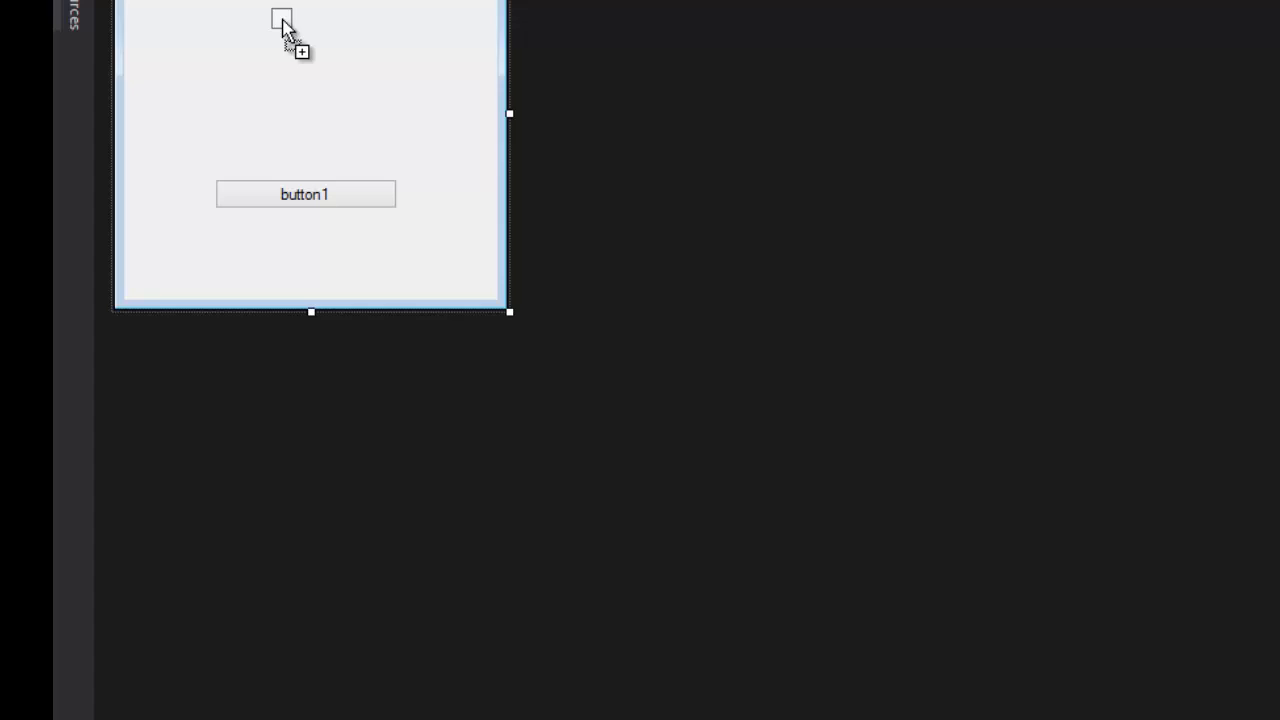
pyautogui.moveTo(195, 655); pyautogui.dragTo(283, 22)
pyautogui.click(70, 20)
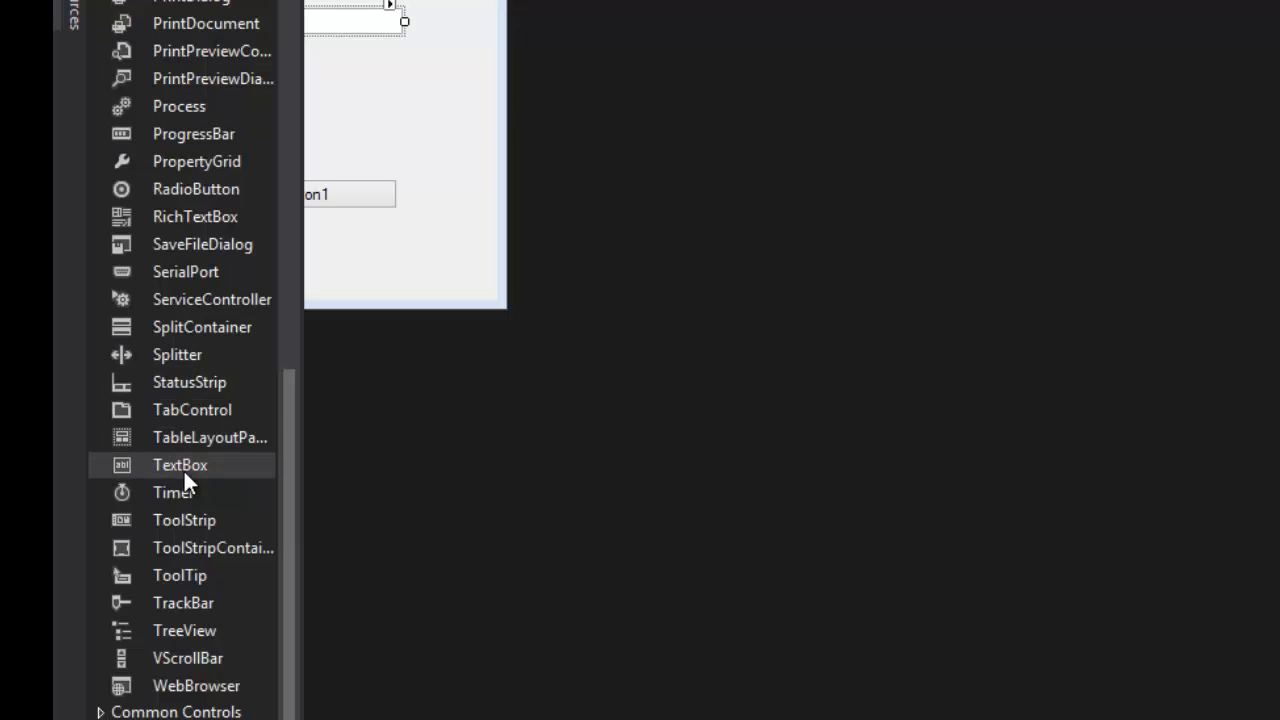
pyautogui.moveTo(178, 466); pyautogui.dragTo(325, 80)
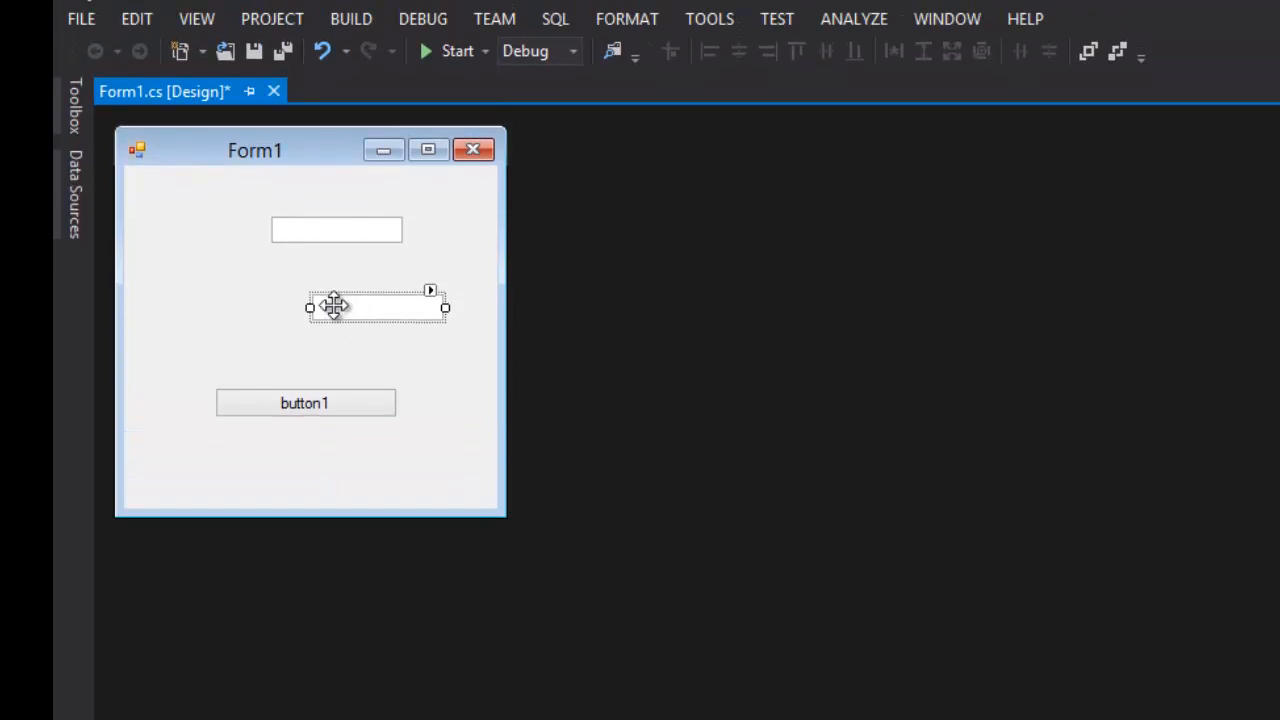
# Align the top text box above the second and check the three controls' alignment
pyautogui.click(284, 310)
pyautogui.keyDown('ctrl'); pyautogui.click(302, 233); pyautogui.keyUp('ctrl')
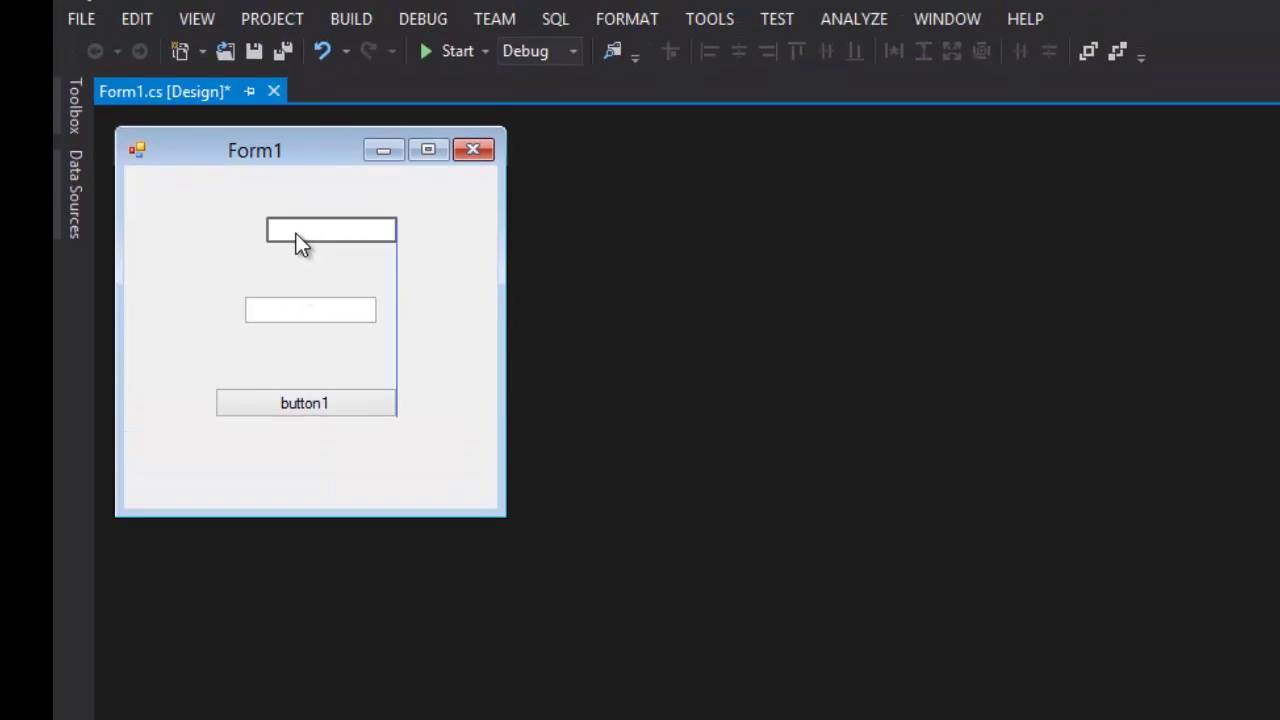
pyautogui.moveTo(302, 236); pyautogui.dragTo(302, 231)
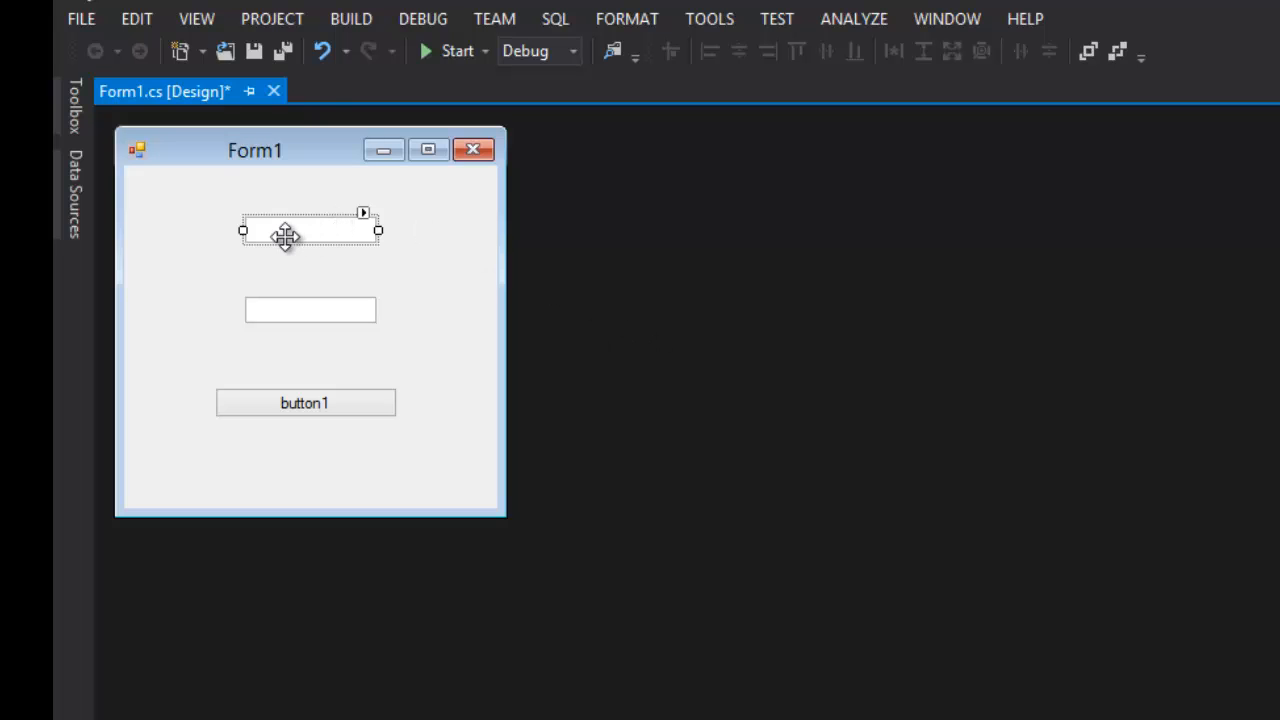
pyautogui.click(348, 315)
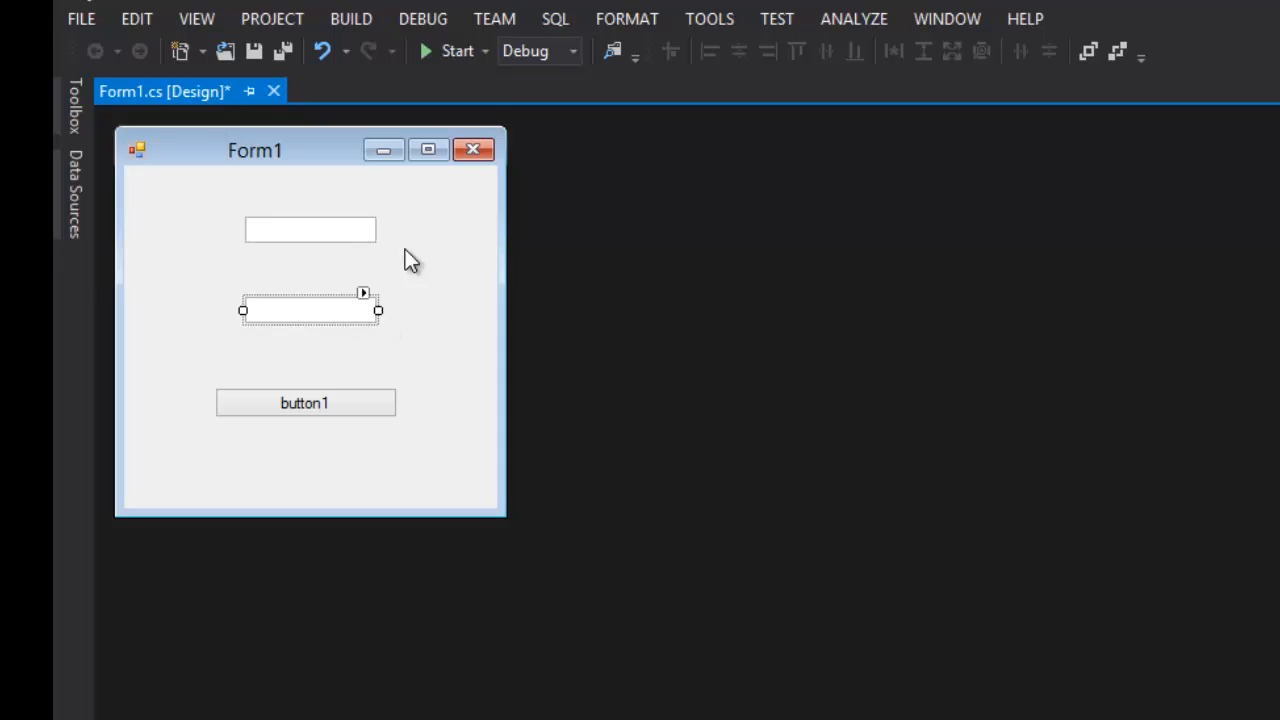
pyautogui.click(332, 352)
pyautogui.moveTo(332, 352); pyautogui.dragTo(286, 429)
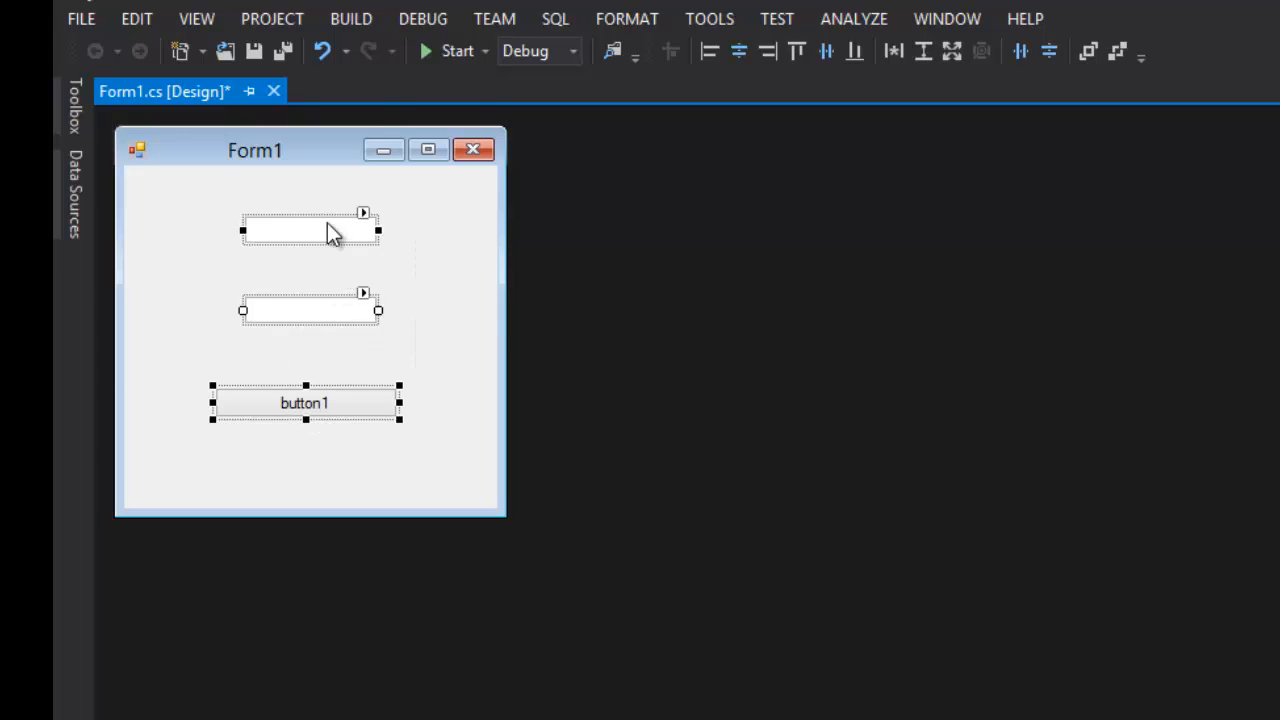
pyautogui.click(428, 271)
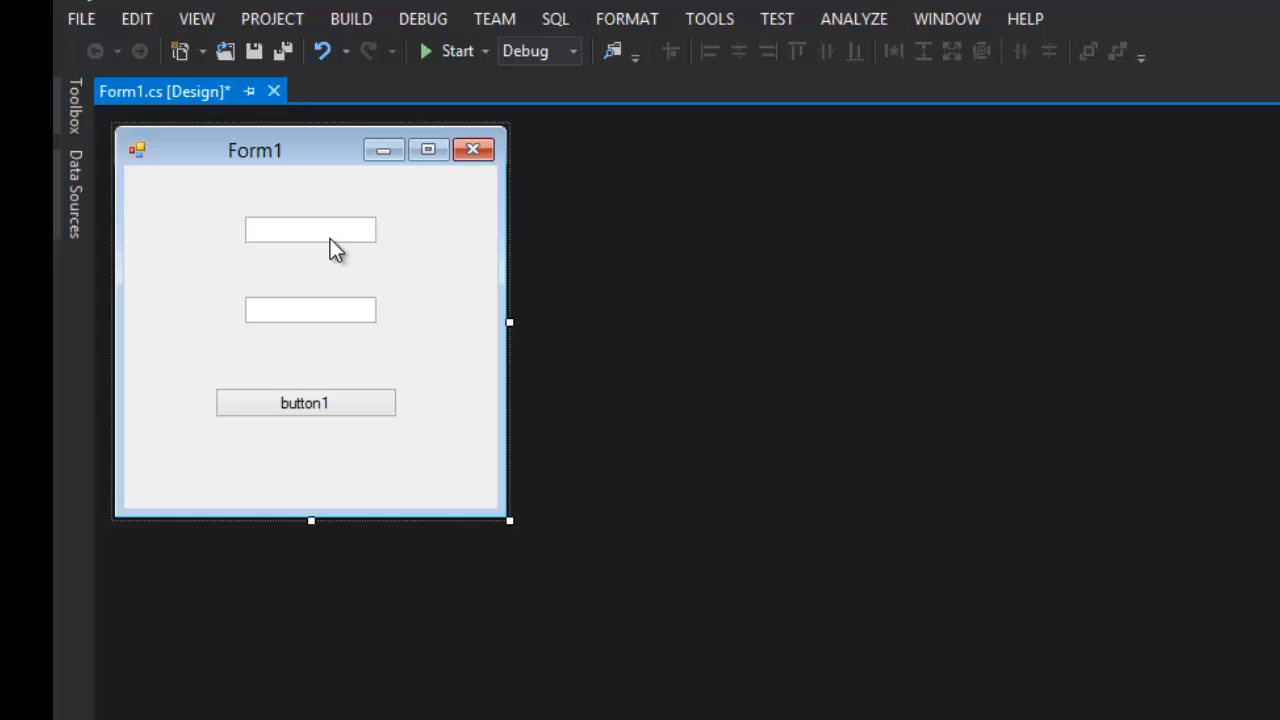
# Rename the top text box to txtUser
pyautogui.click(330, 232)
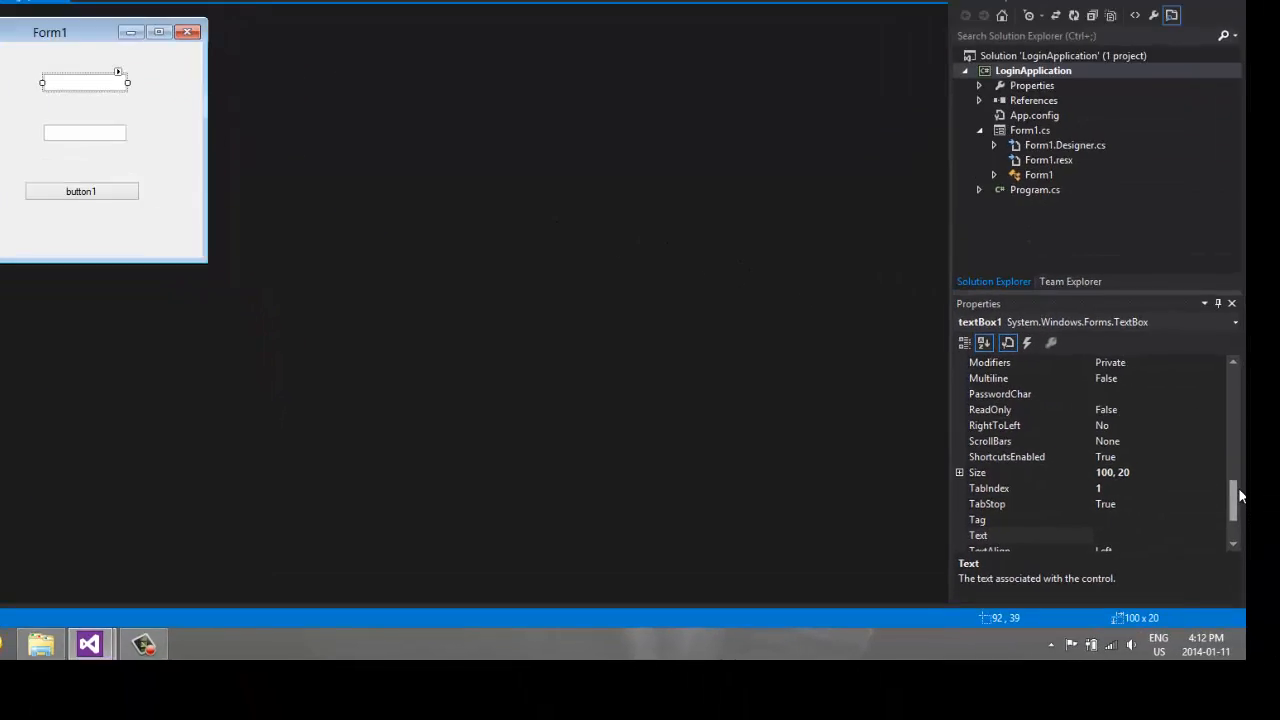
pyautogui.scroll(5, 1222, 471)
pyautogui.scroll(3, 1155, 113)
pyautogui.click(826, 157)
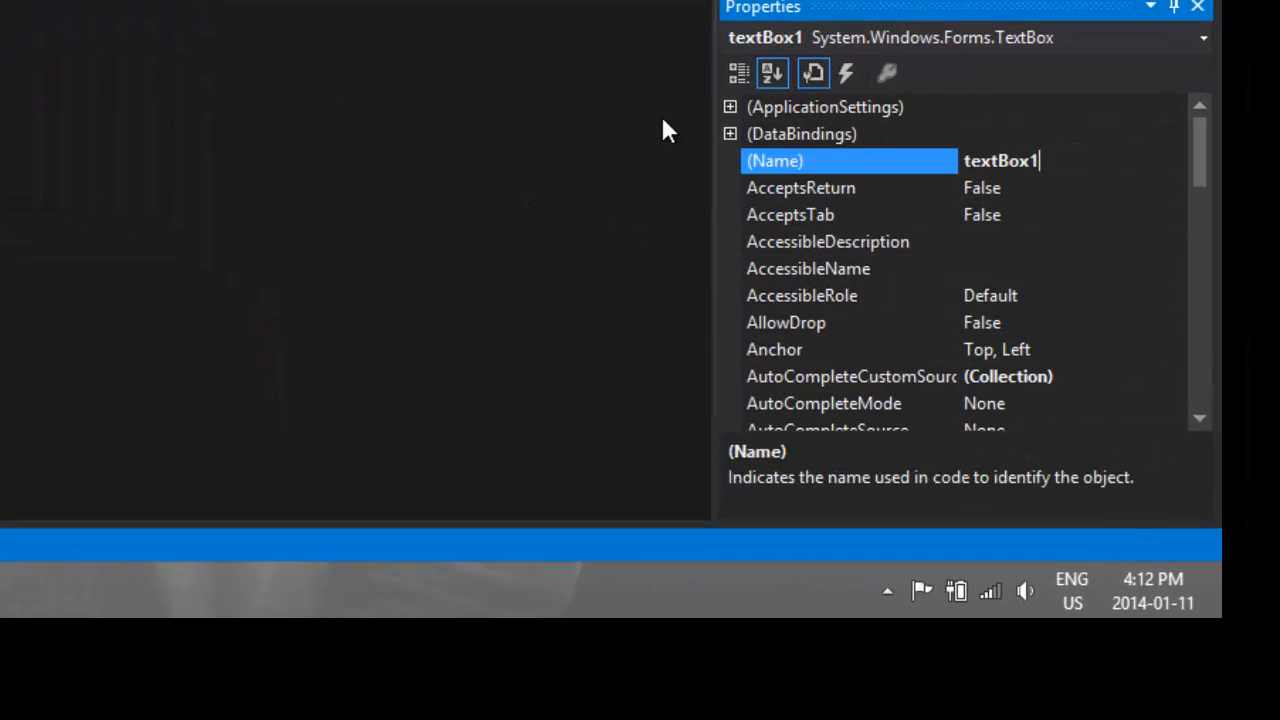
pyautogui.doubleClick(1051, 158)
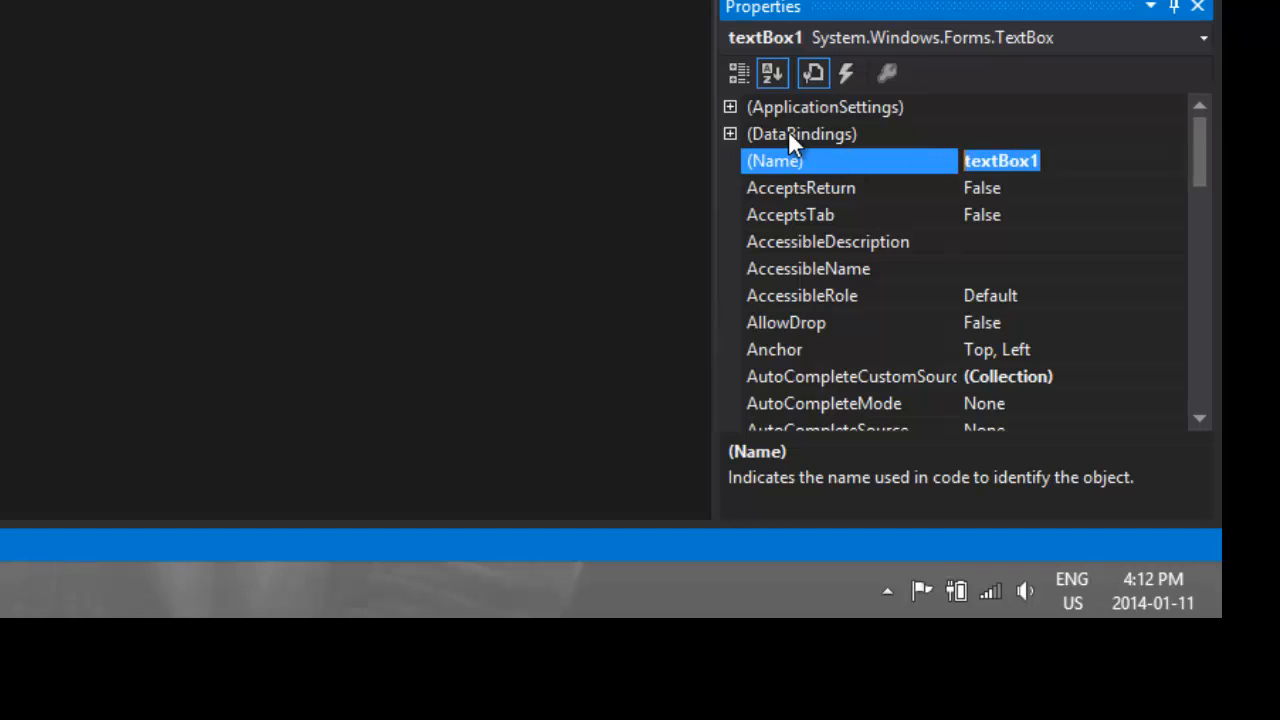
pyautogui.write('txt')
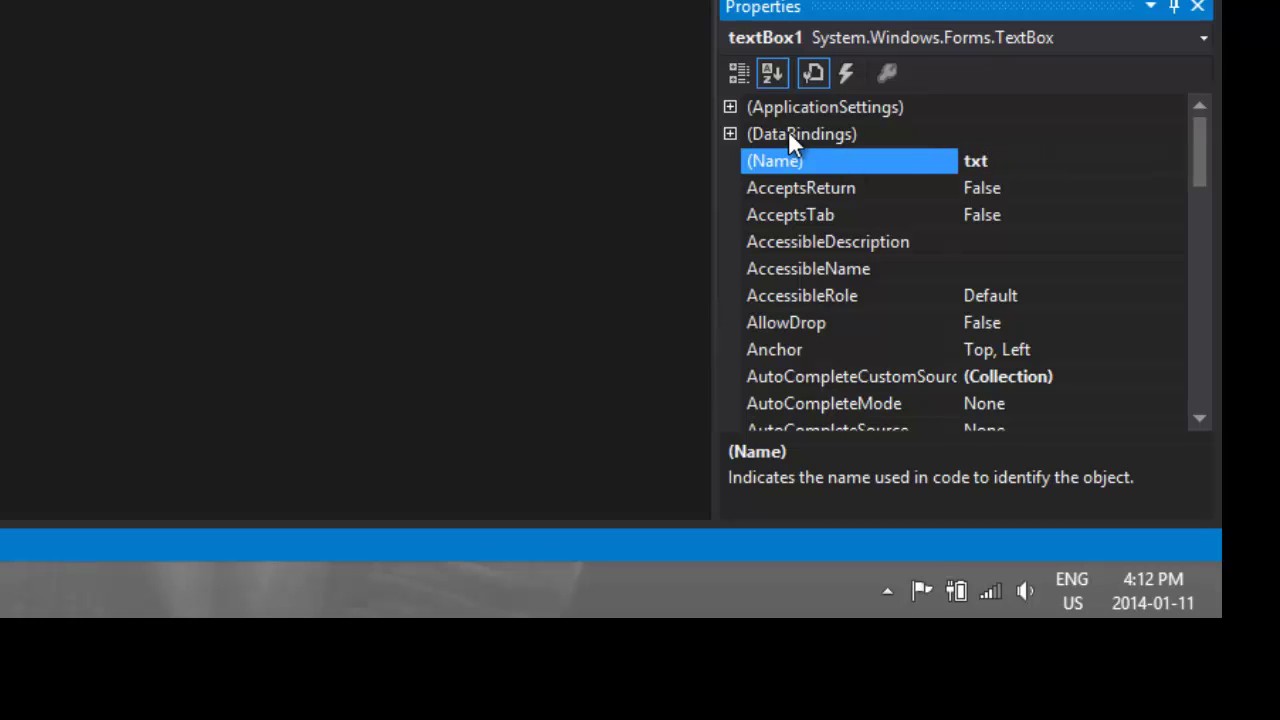
pyautogui.write('User')
pyautogui.press('Return')
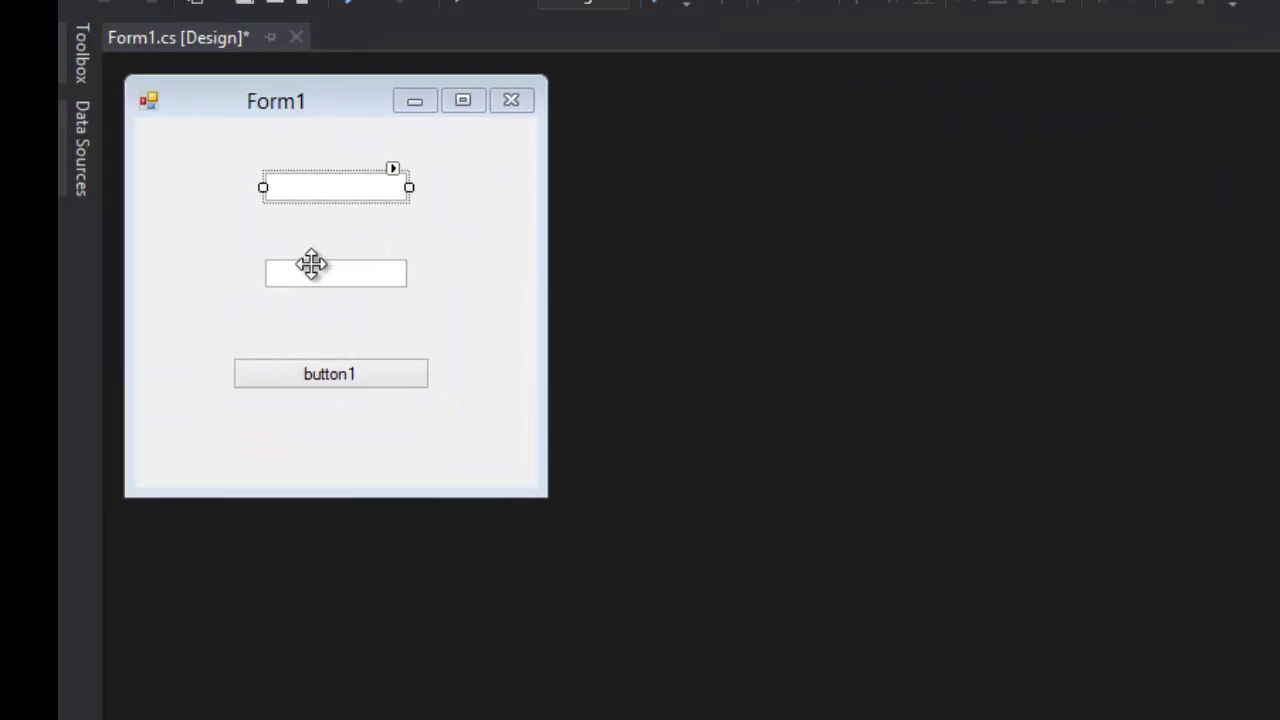
# Rename the second text box to txtPass
pyautogui.click(314, 266)
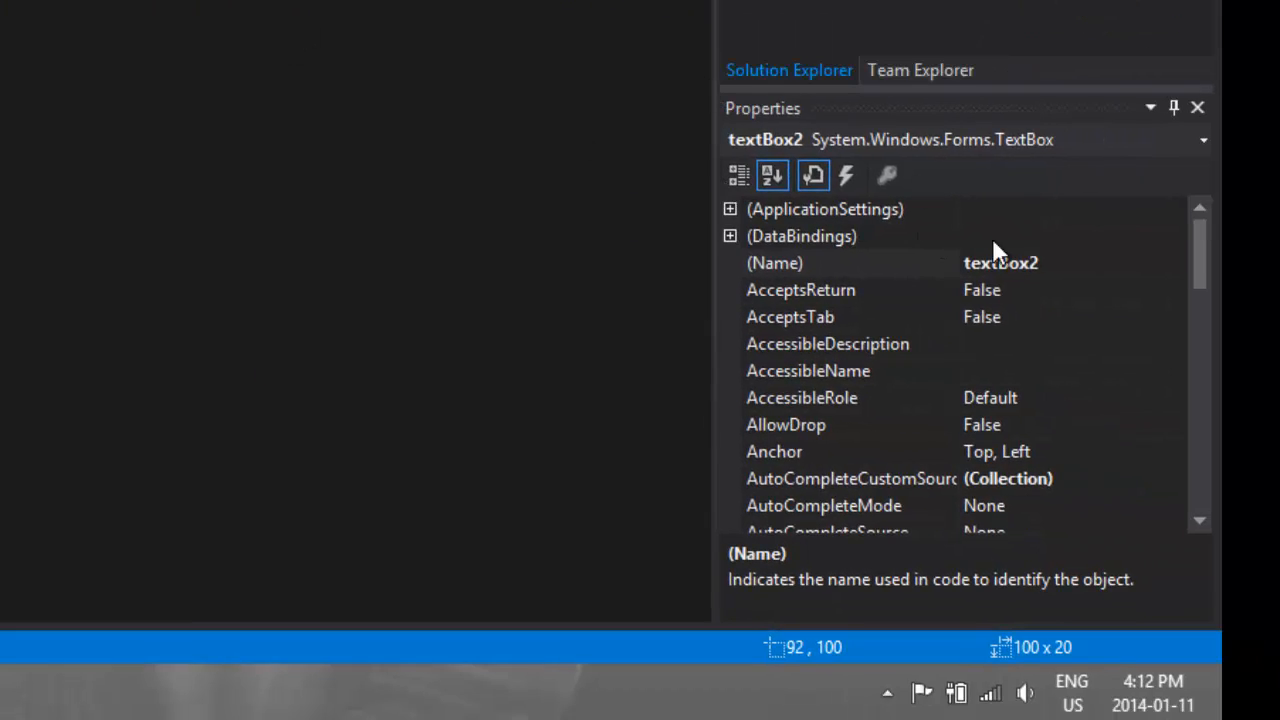
pyautogui.click(1050, 263)
pyautogui.click(875, 262)
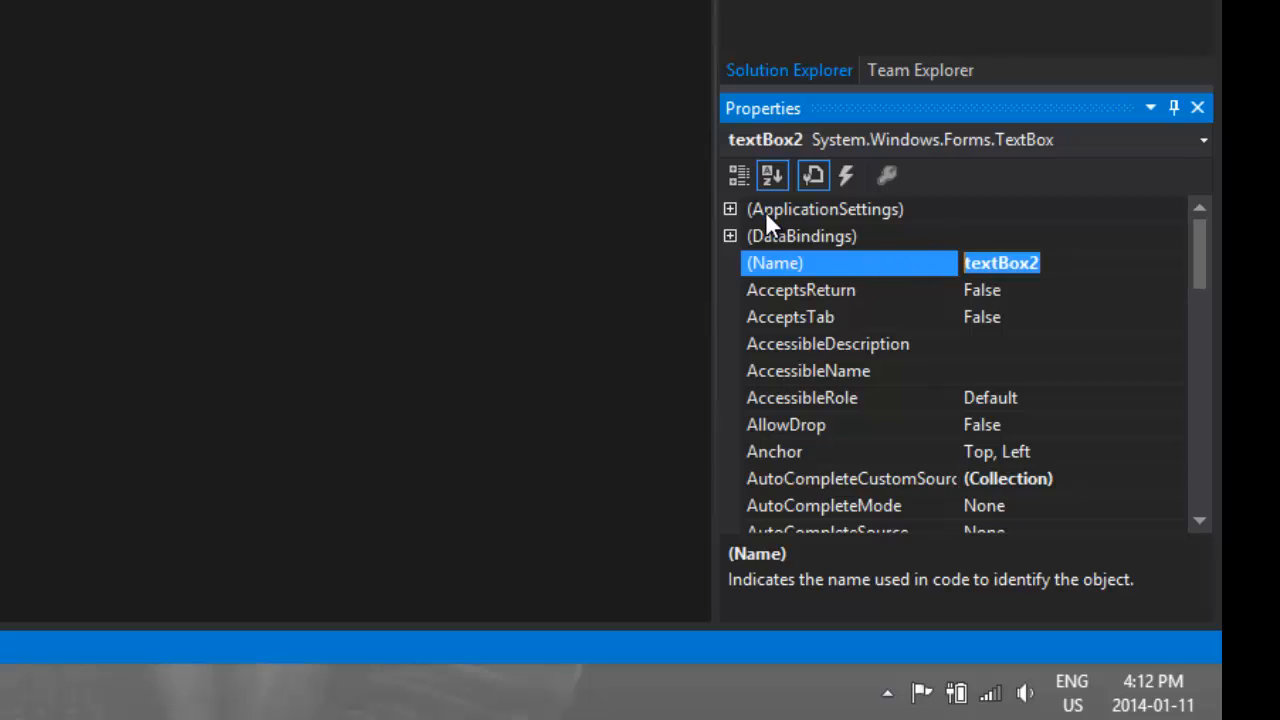
pyautogui.write('txtPass')
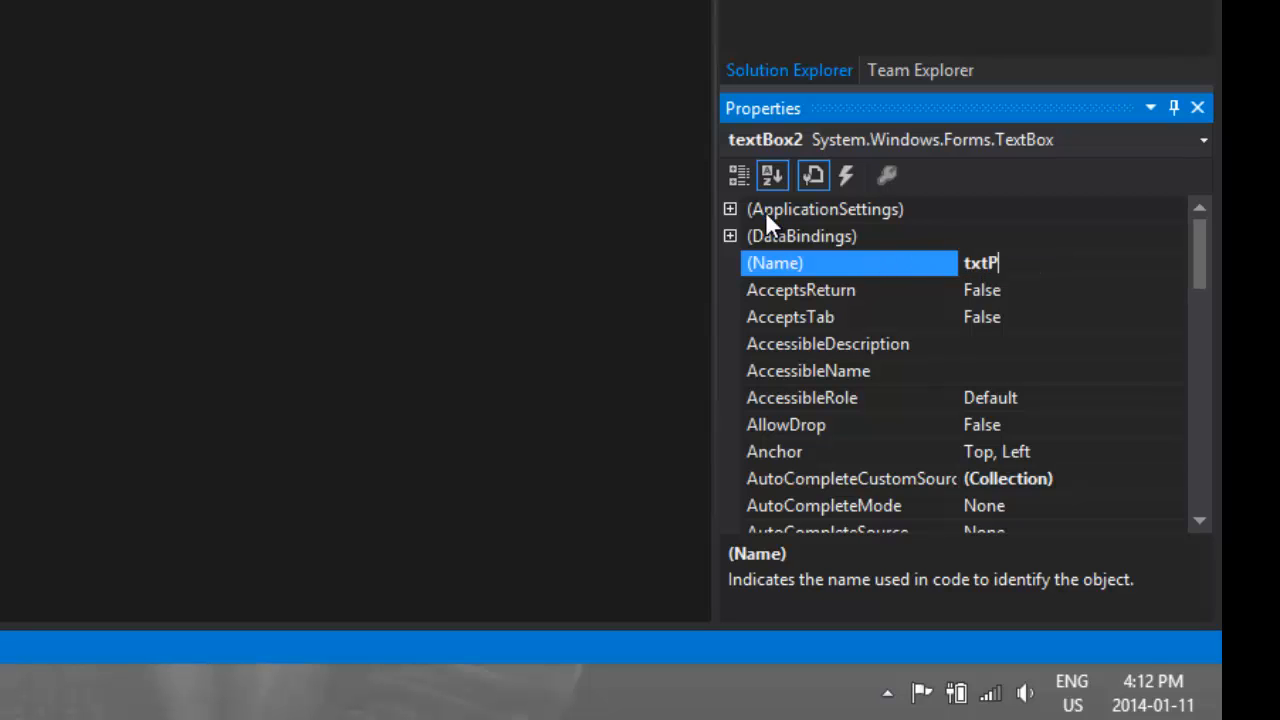
pyautogui.press('Return')
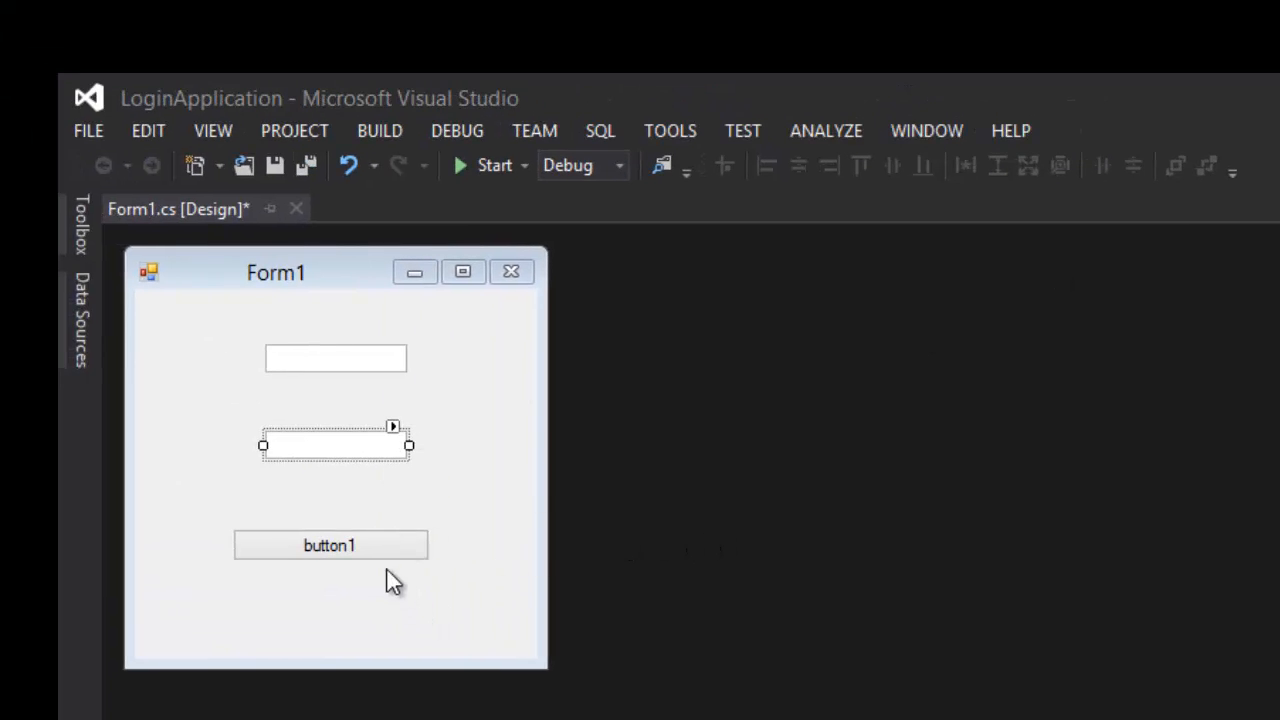
# Rename button1 to Login
pyautogui.click(370, 543)
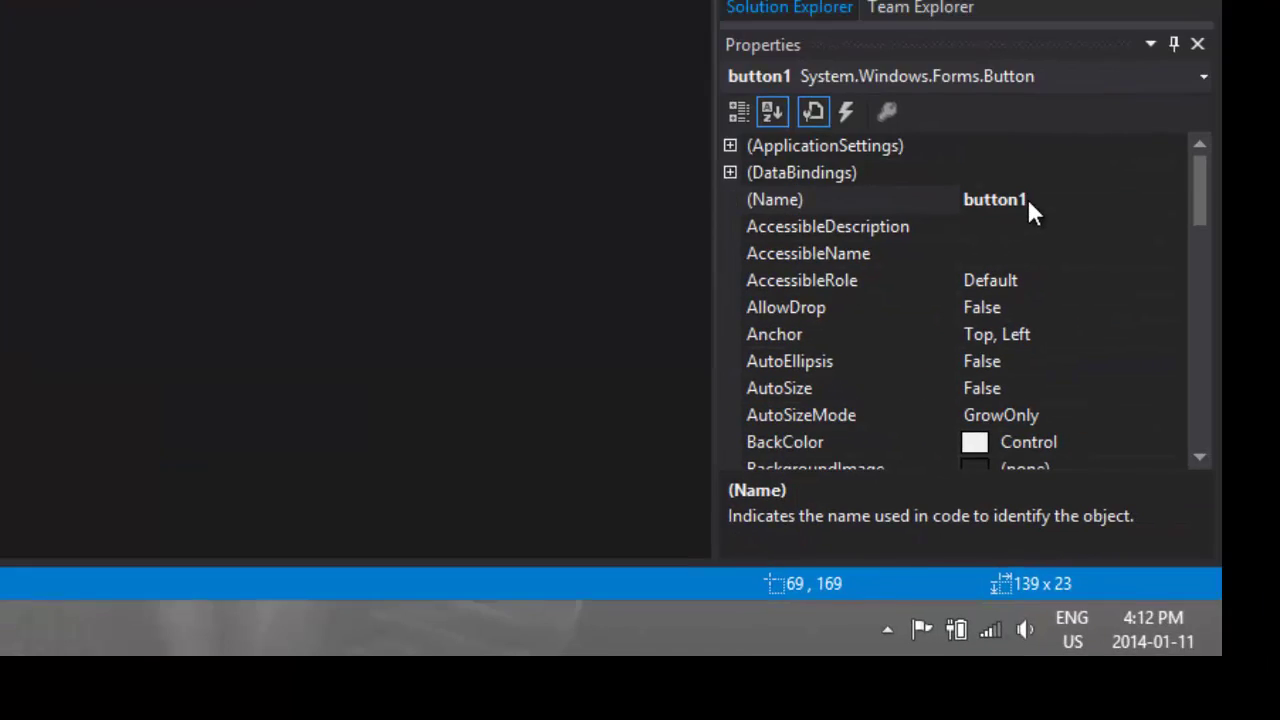
pyautogui.click(1039, 199)
pyautogui.doubleClick(1000, 199)
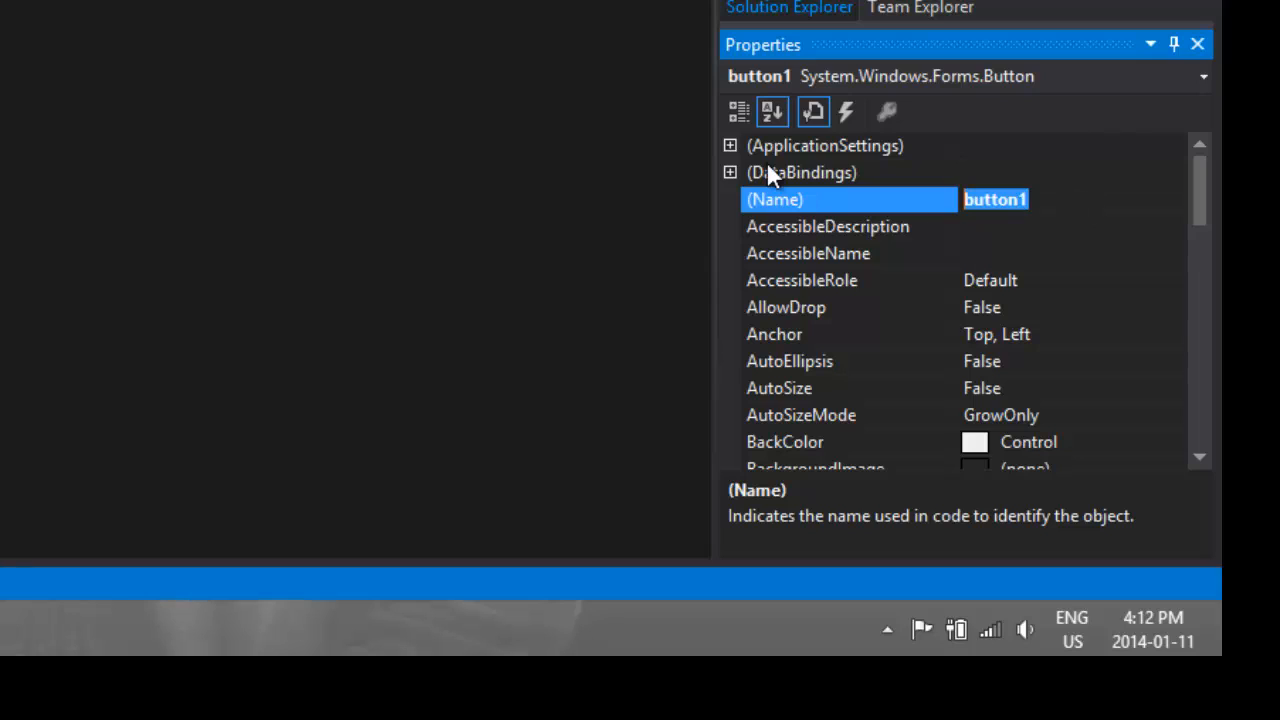
pyautogui.write('Login')
pyautogui.press('Return')
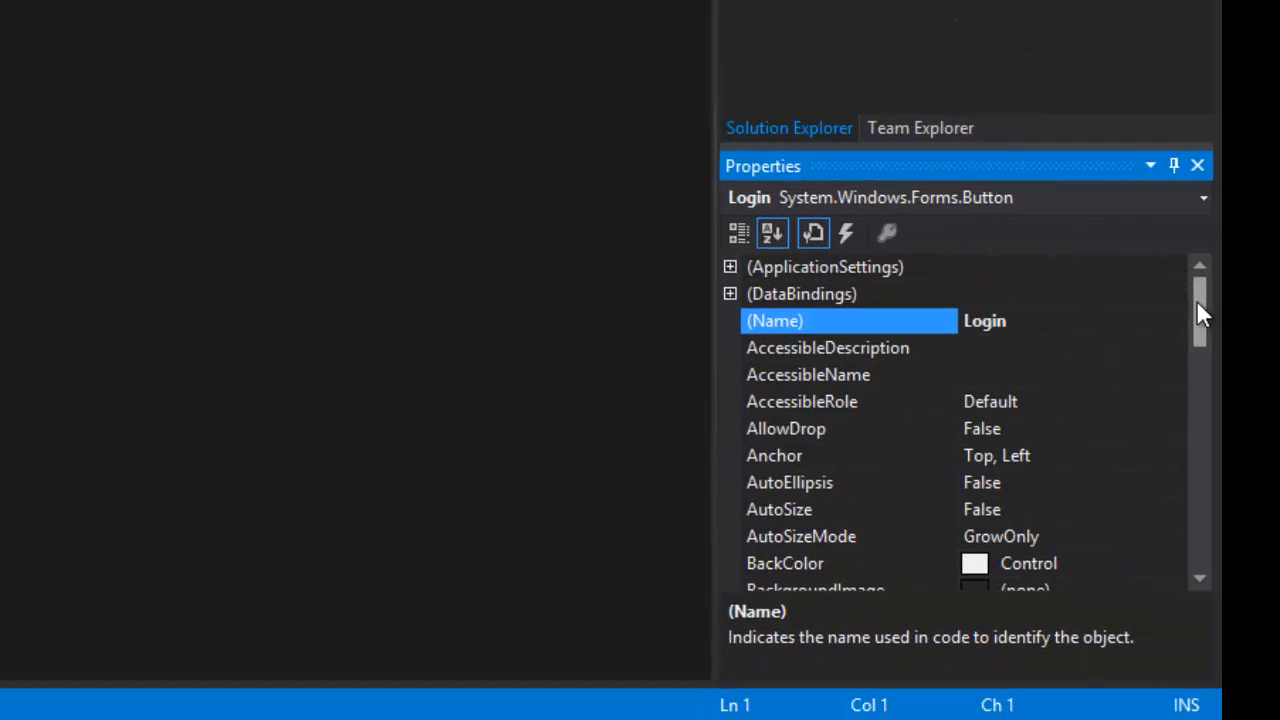
pyautogui.moveTo(1200, 300); pyautogui.dragTo(1182, 520)
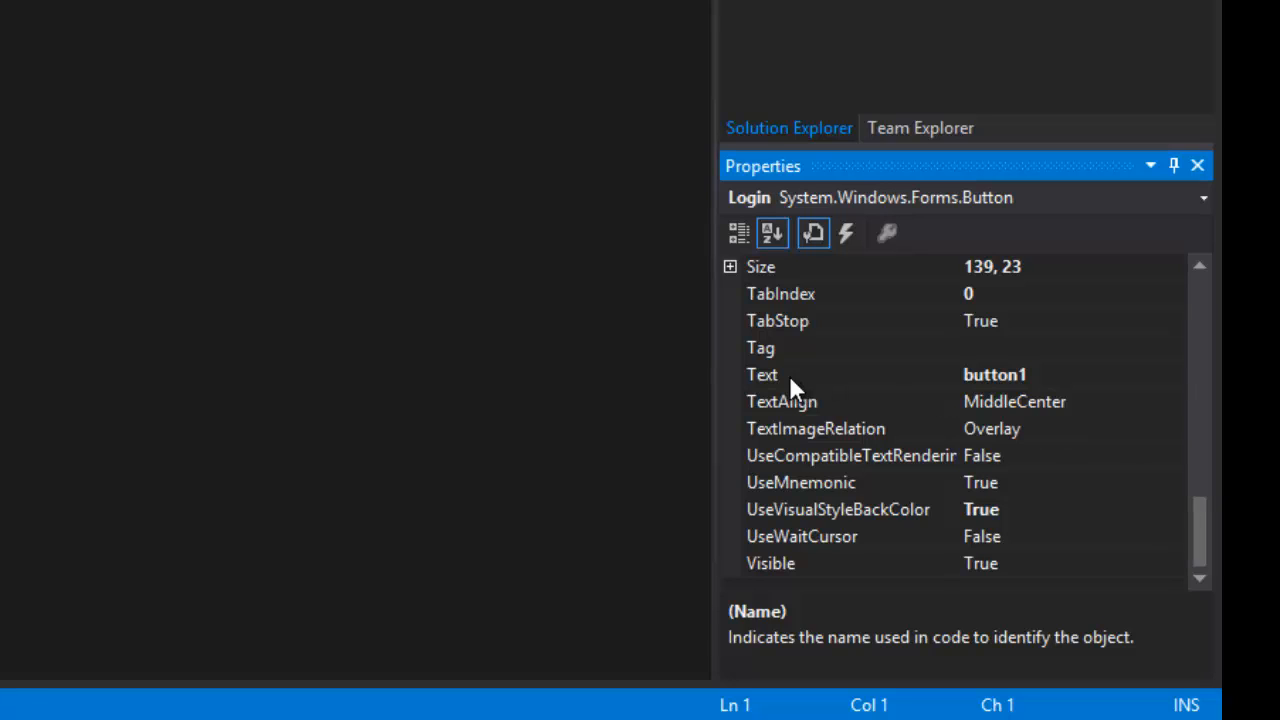
# Change the button's caption text to Login
pyautogui.click(789, 375)
pyautogui.doubleClick(995, 374)
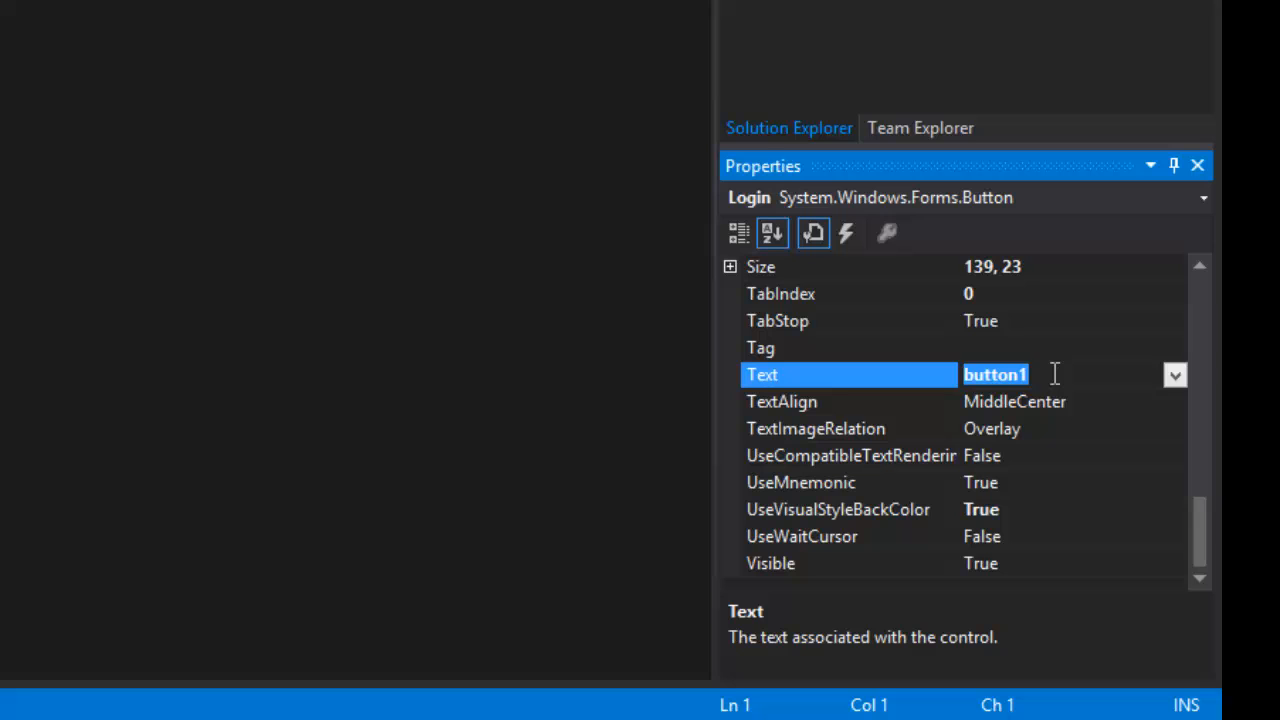
pyautogui.write('Login')
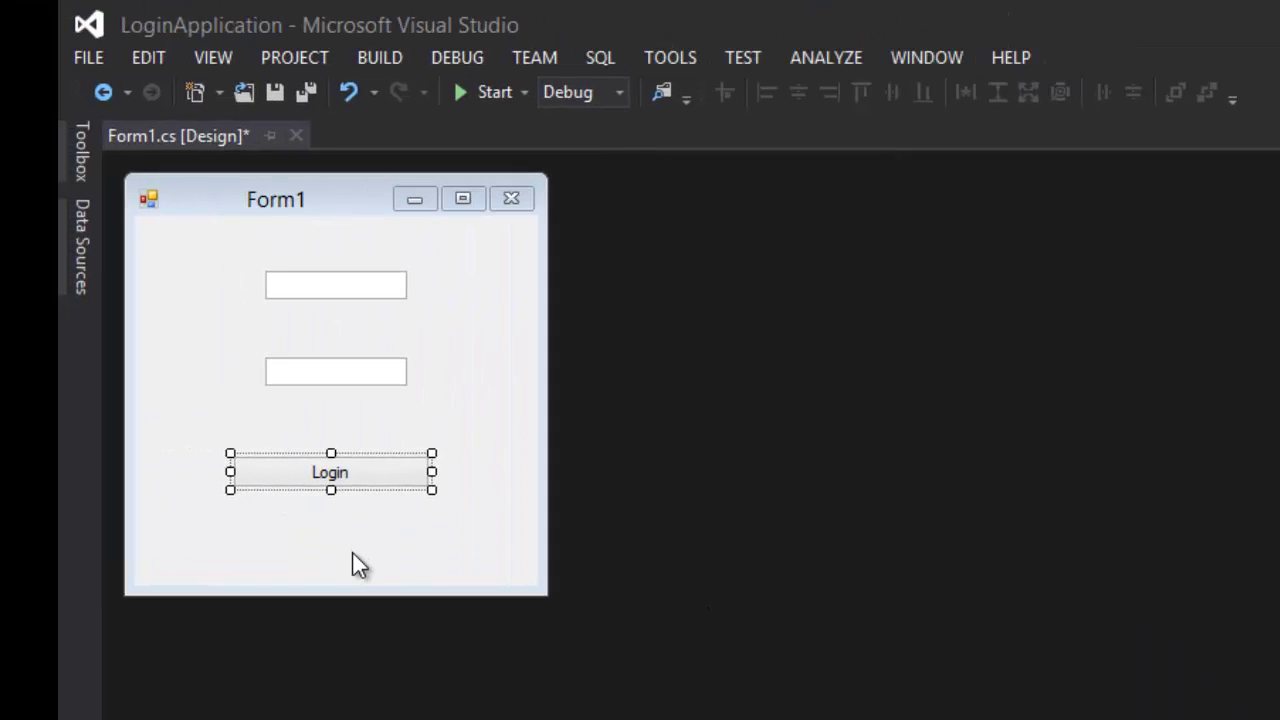
pyautogui.click(352, 552)
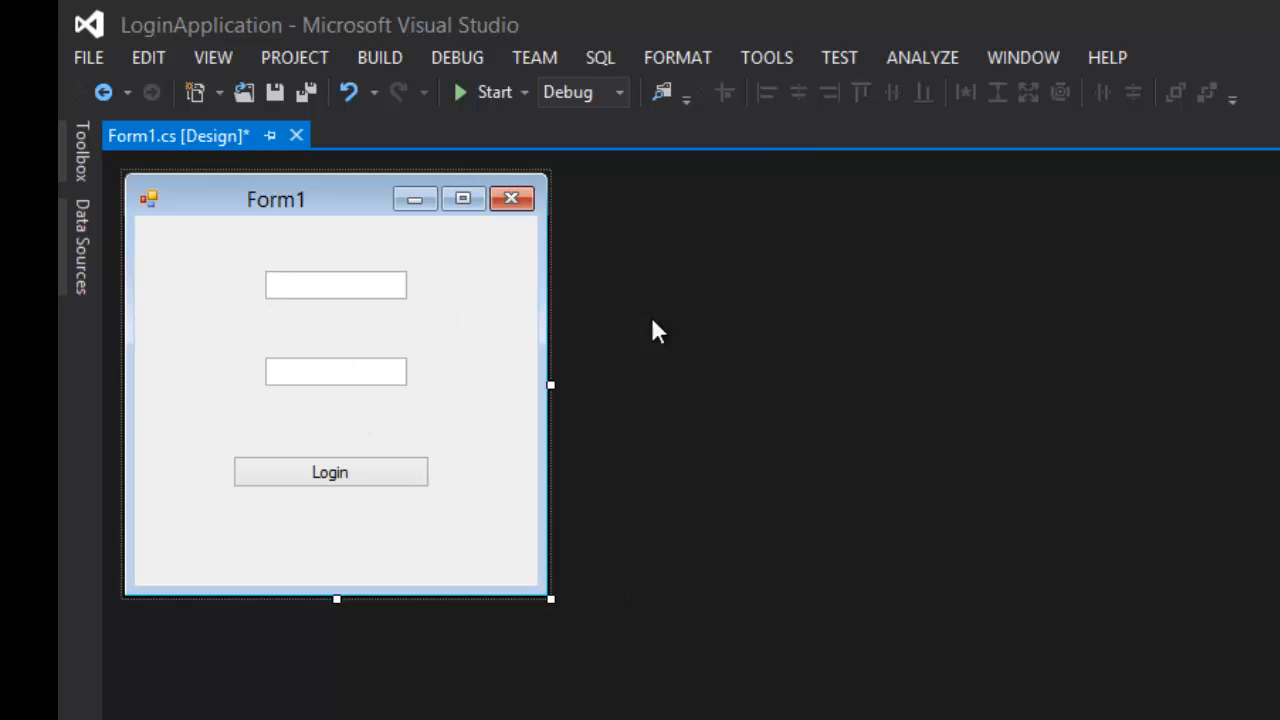
pyautogui.click(82, 152)
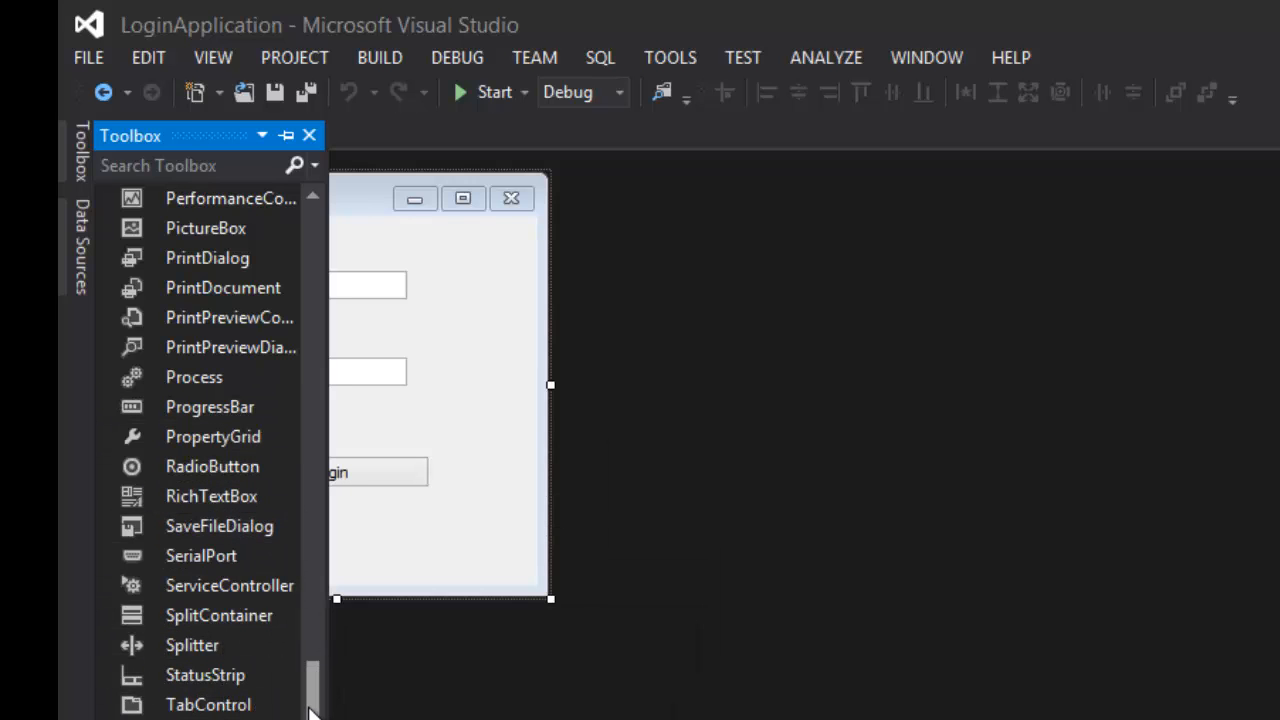
pyautogui.moveTo(310, 708); pyautogui.dragTo(304, 518)
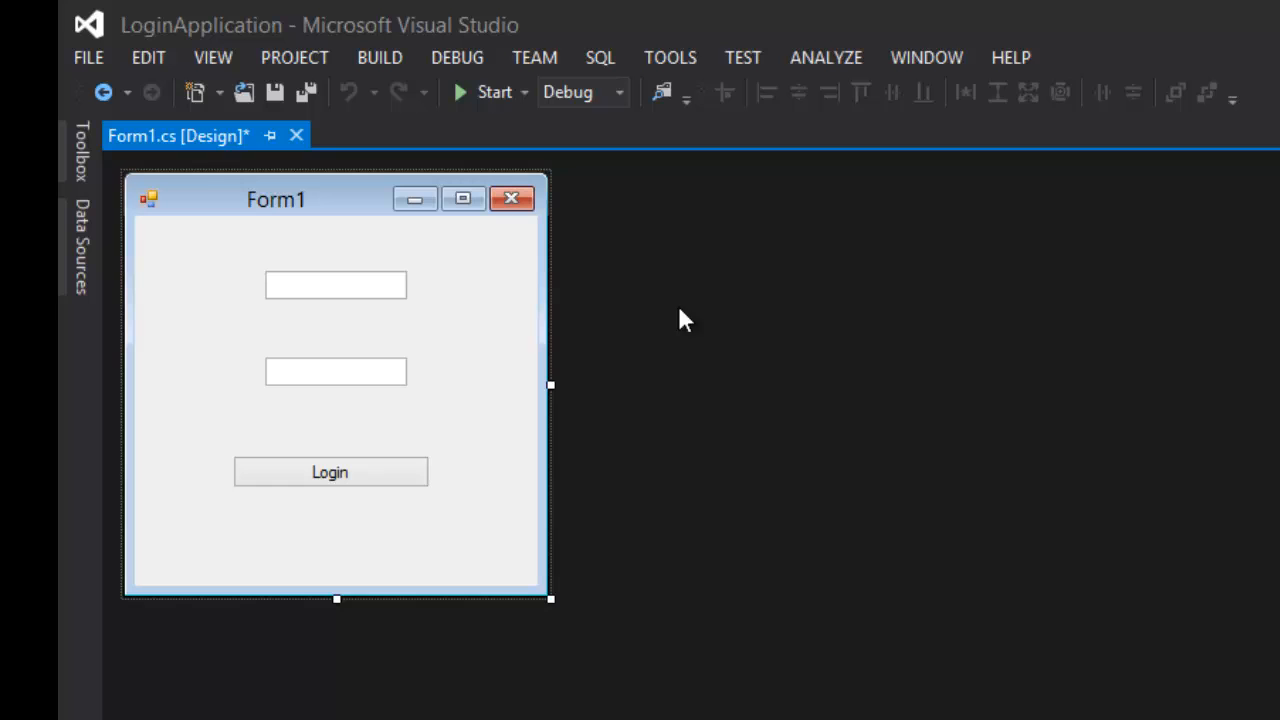
pyautogui.click(360, 280)
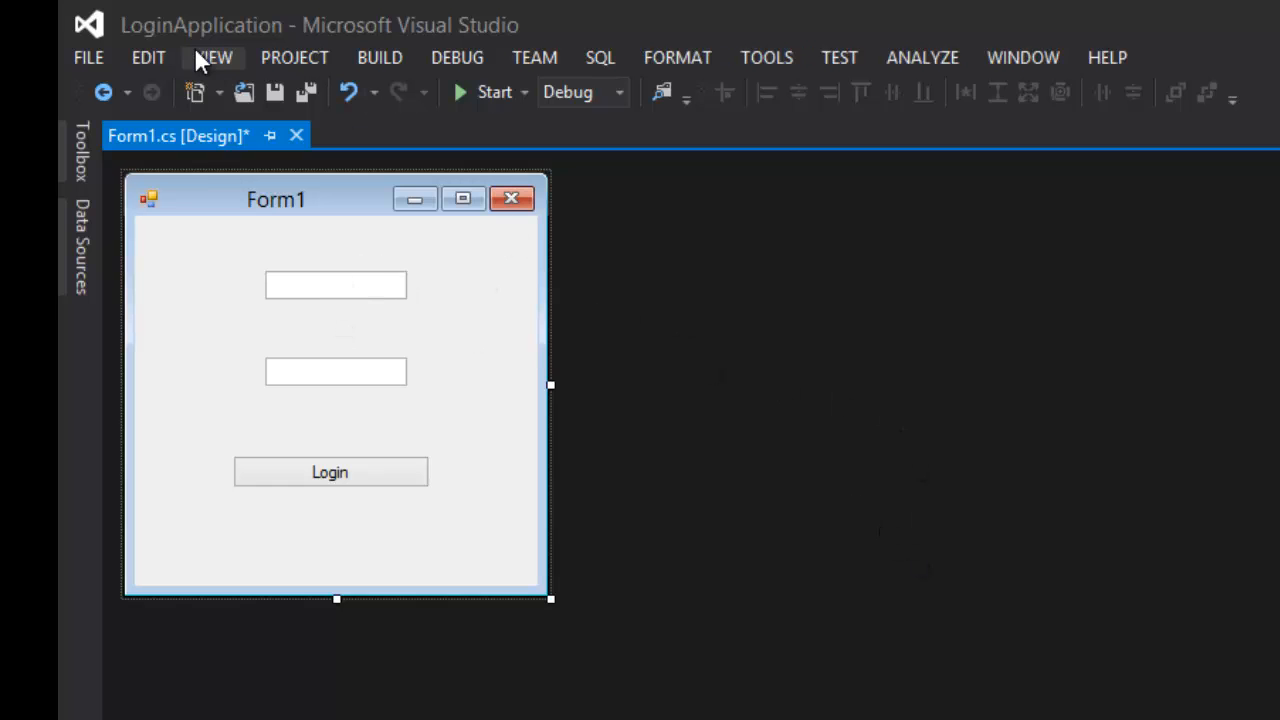
# Add a new blank Windows Form, Form2.cs, to the project
pyautogui.click(279, 57)
pyautogui.click(282, 88)
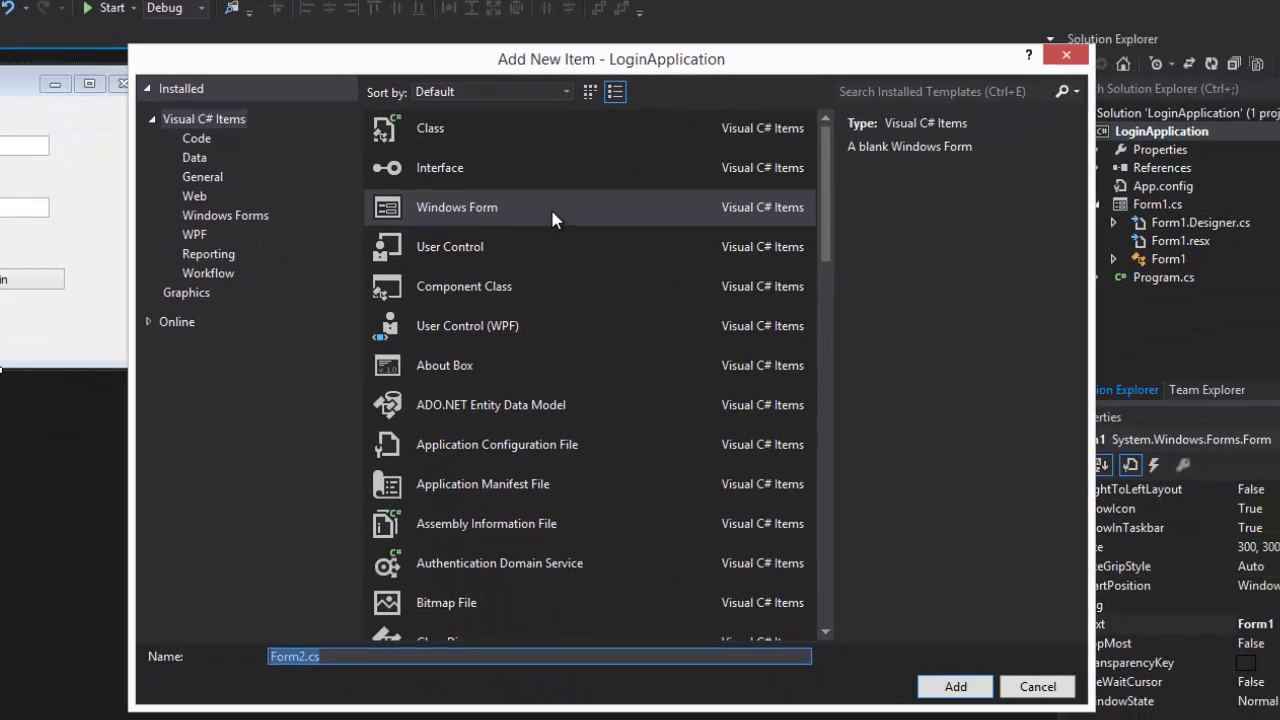
pyautogui.click(555, 218)
pyautogui.click(327, 658)
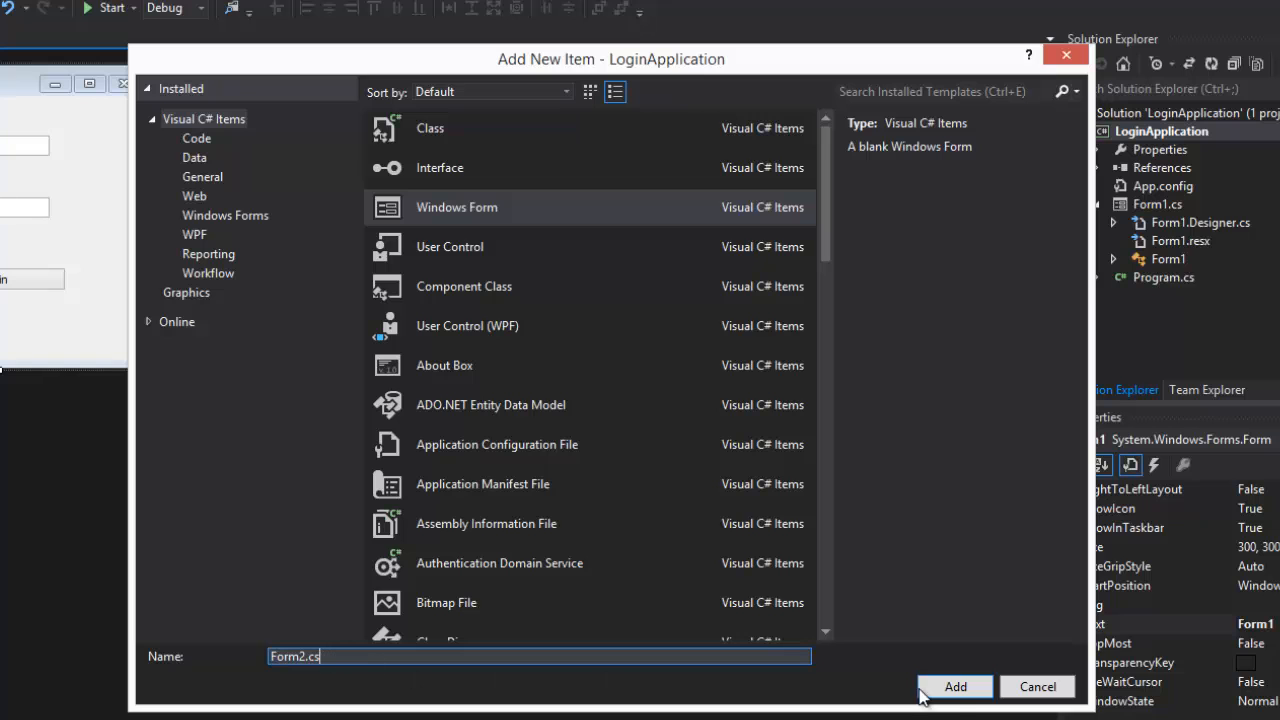
pyautogui.click(955, 686)
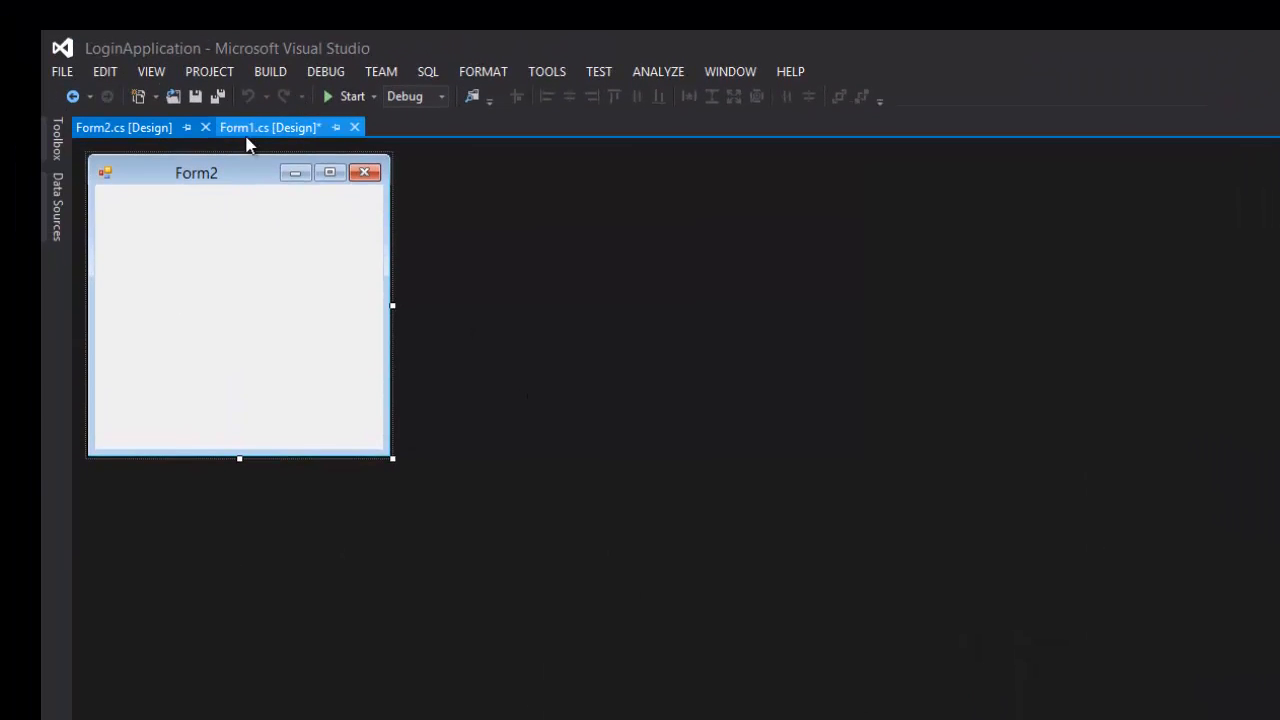
# Switch between the designers and return to Form1's design
pyautogui.click(268, 127)
pyautogui.click(123, 127)
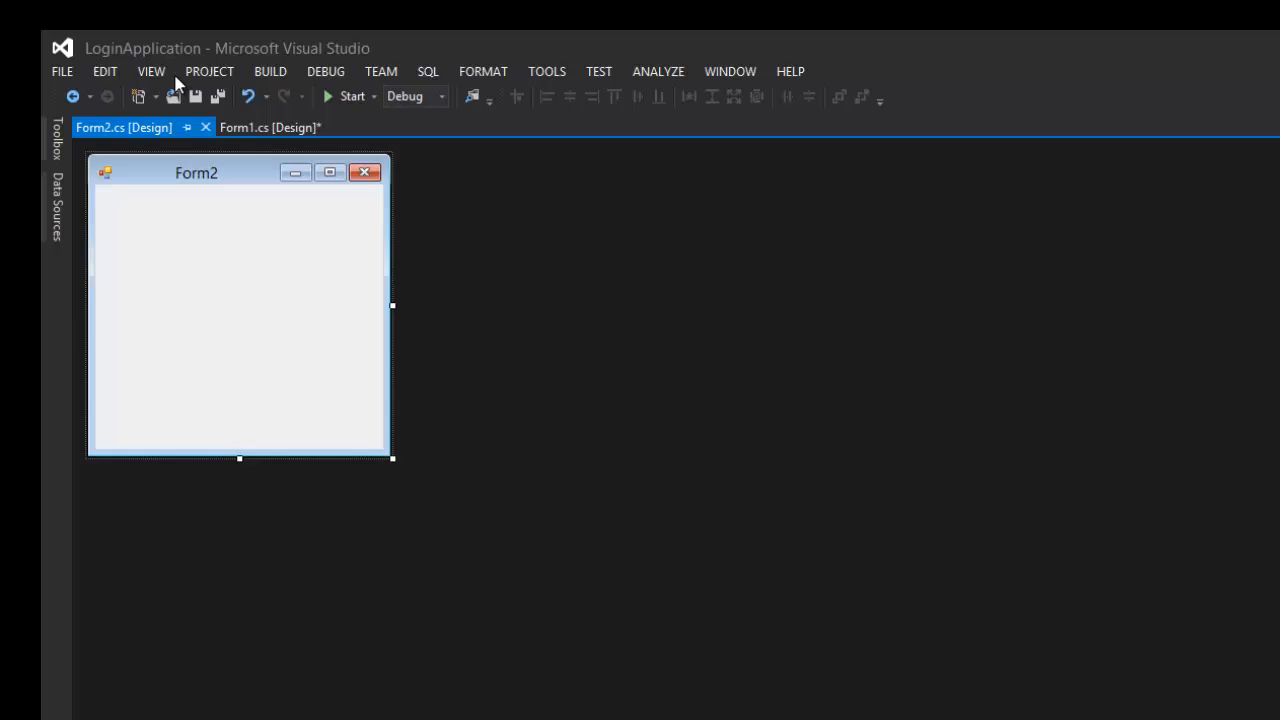
pyautogui.click(268, 127)
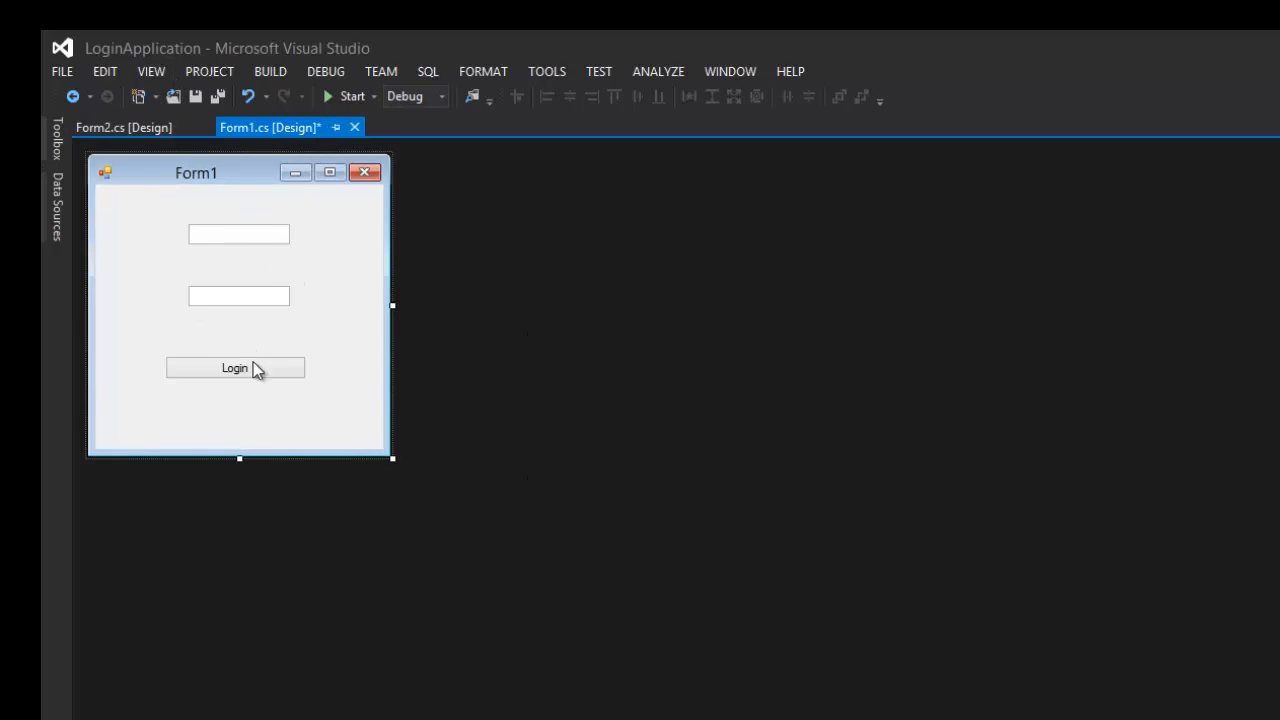
# Generate the Login_Click handler for the Login button and review its declaration, name and parameters
pyautogui.click(255, 367)
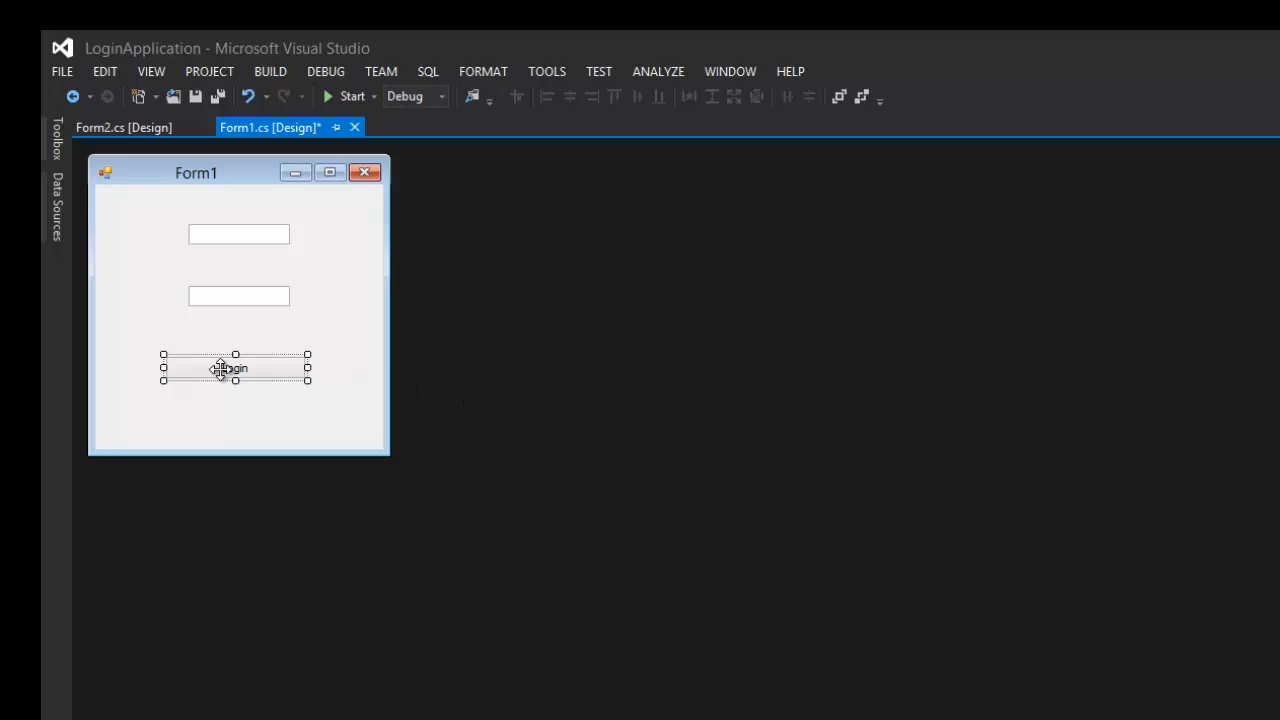
pyautogui.doubleClick(280, 369)
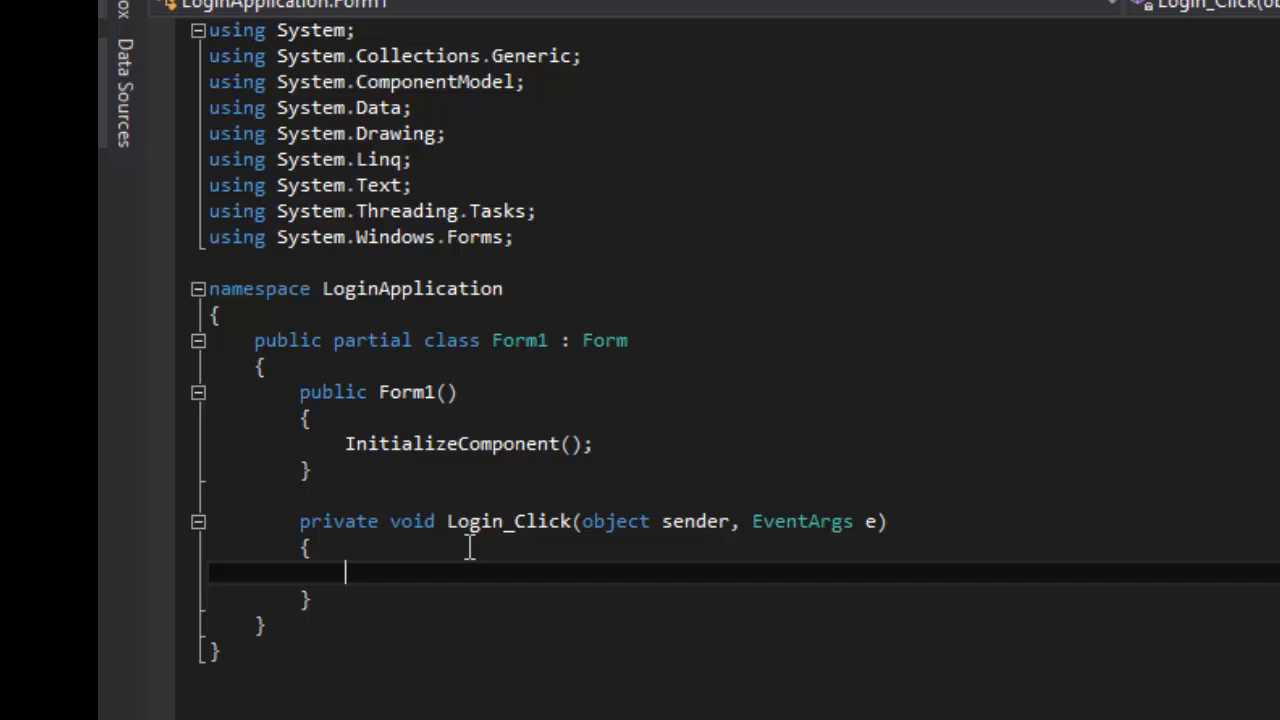
pyautogui.moveTo(295, 521)
pyautogui.mouseDown()
pyautogui.moveTo(902, 521)
pyautogui.moveTo(303, 528)
pyautogui.mouseUp()
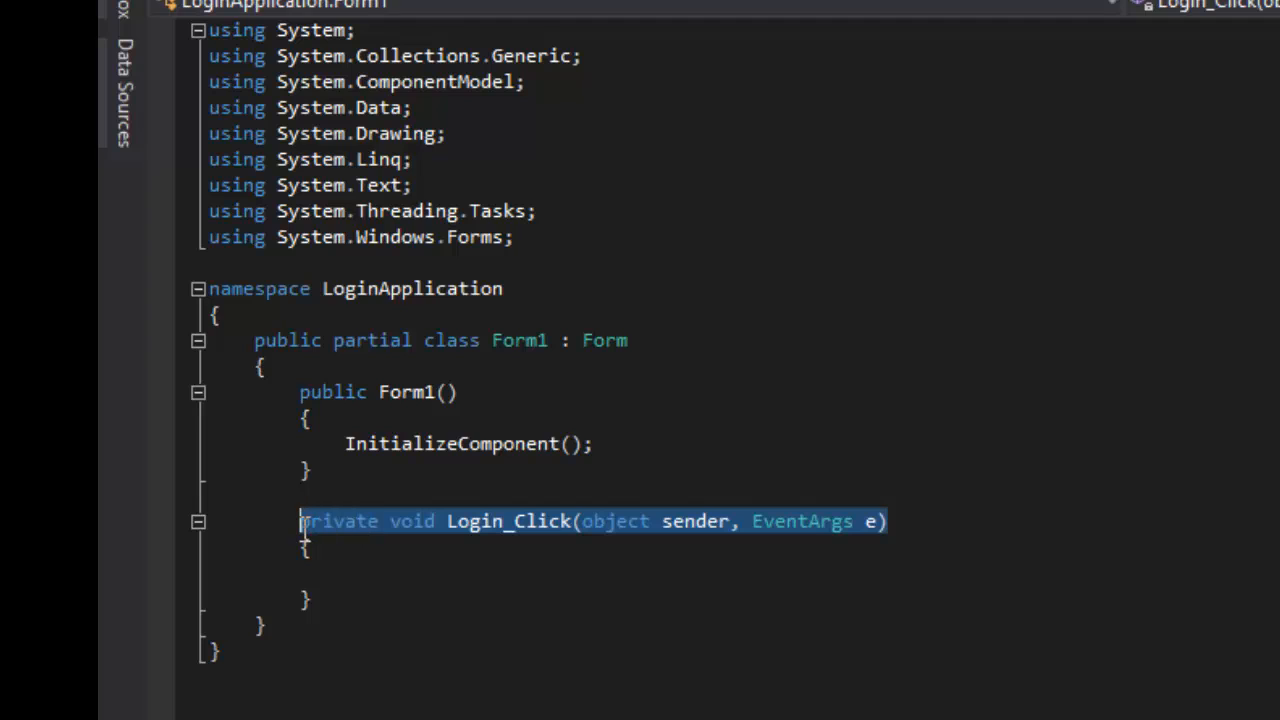
pyautogui.click(450, 521)
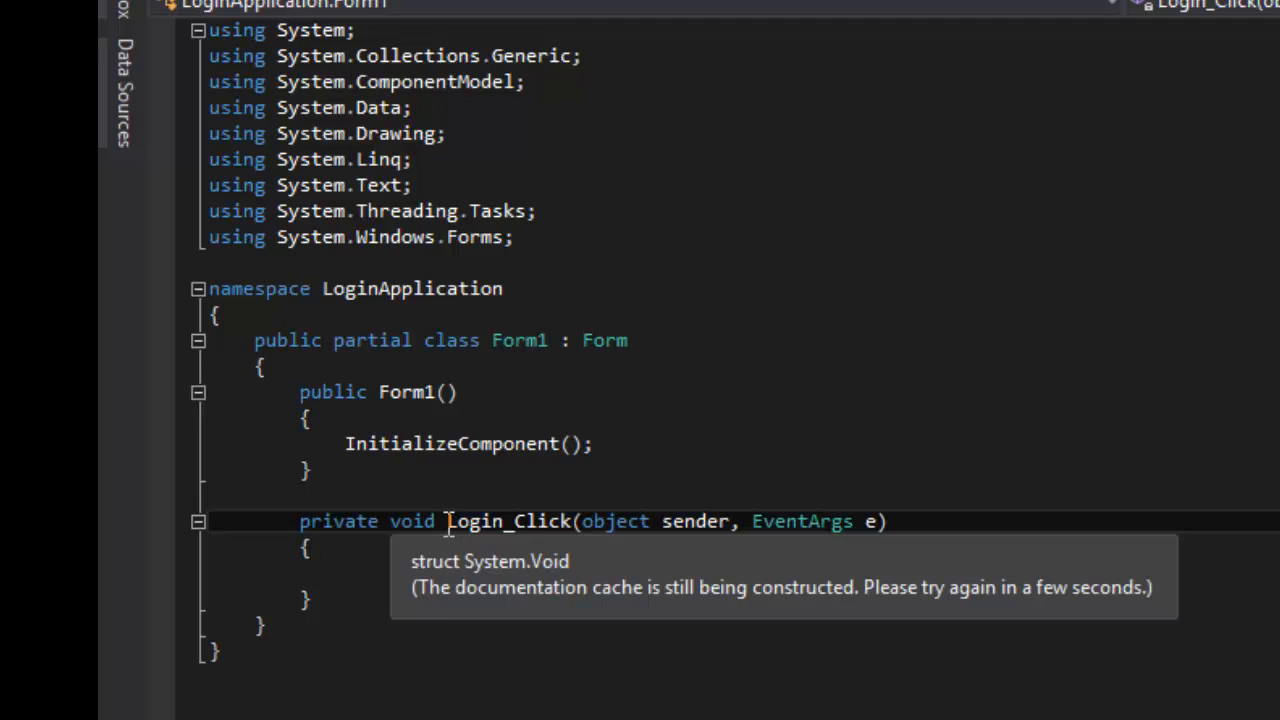
pyautogui.moveTo(450, 521); pyautogui.dragTo(480, 536)
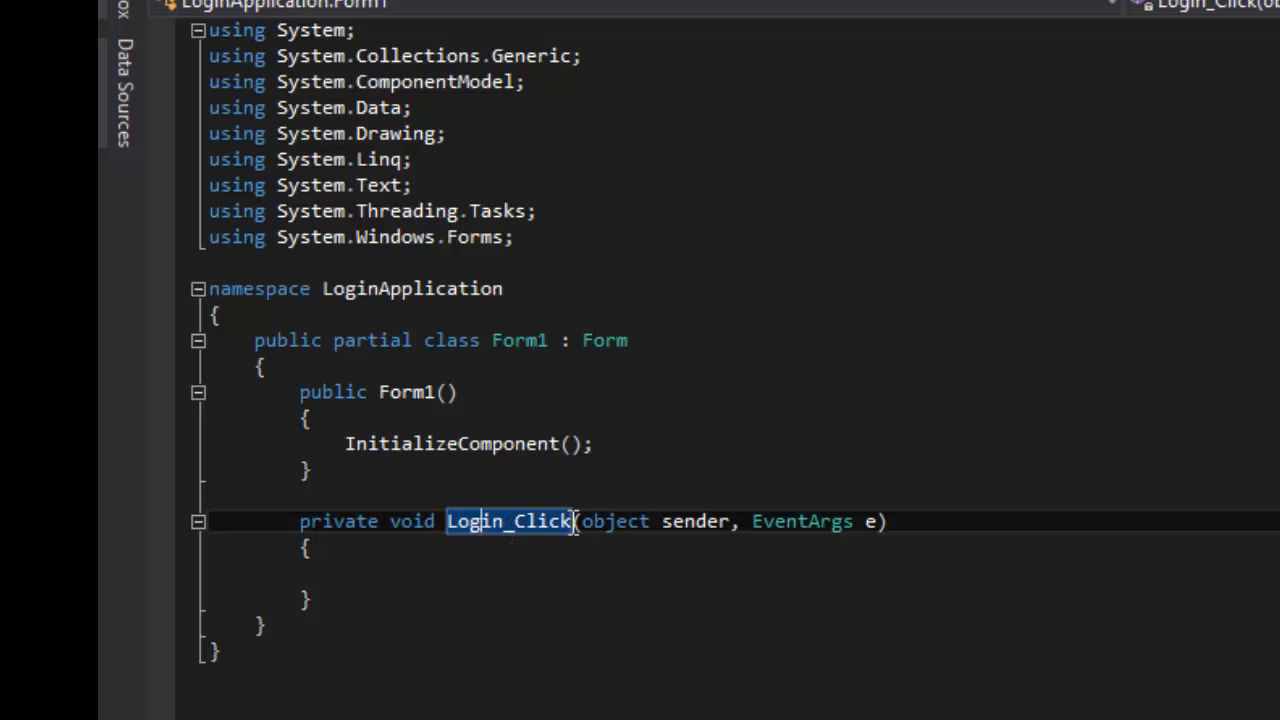
pyautogui.click(585, 521)
pyautogui.moveTo(585, 521); pyautogui.dragTo(878, 521)
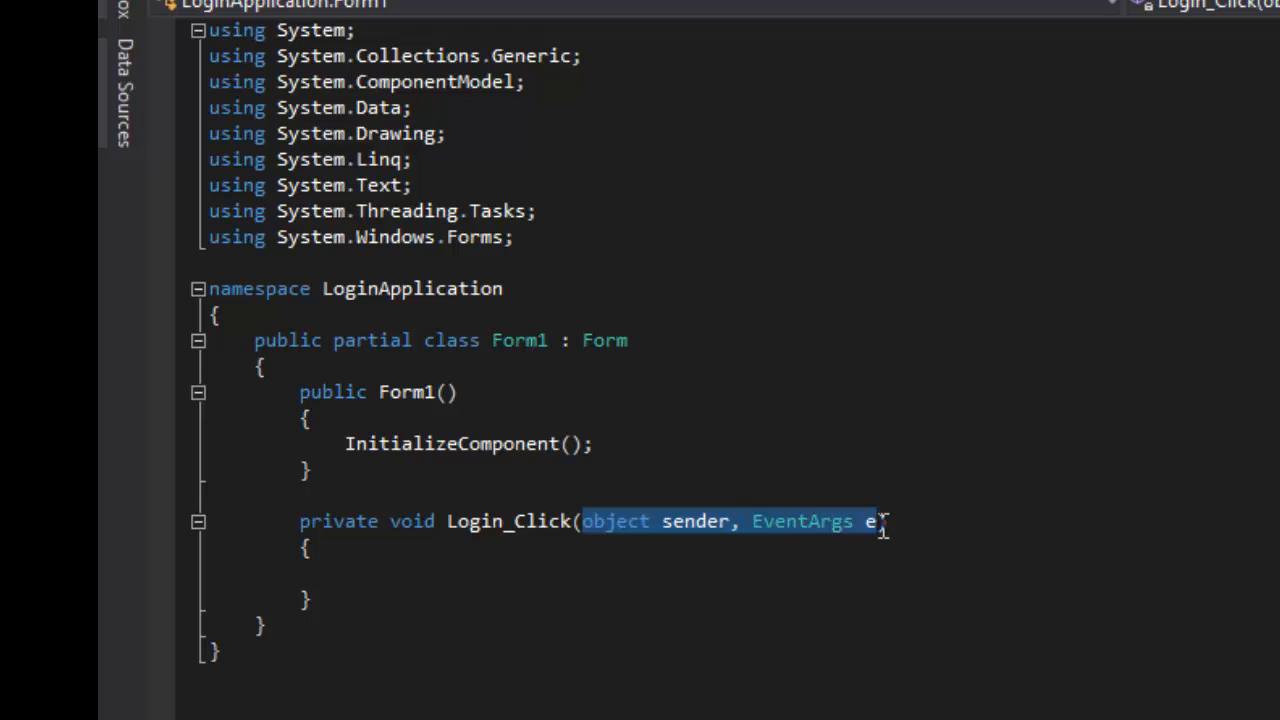
pyautogui.click(469, 578)
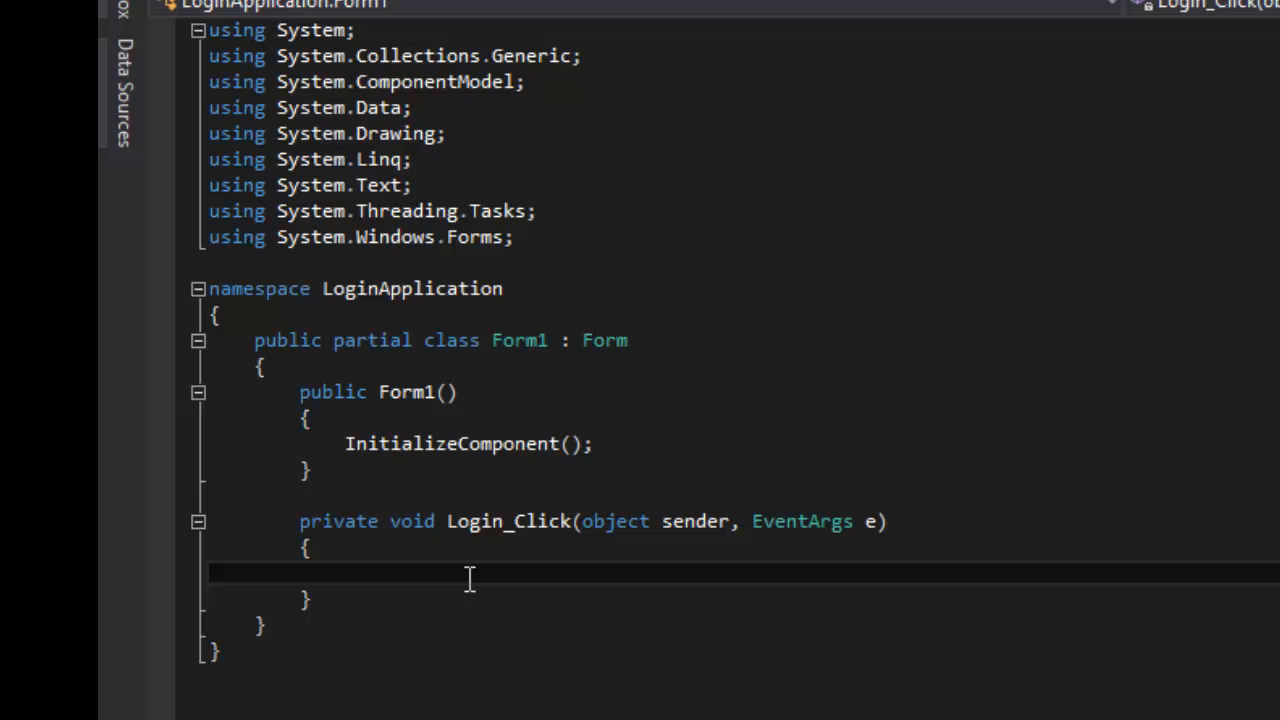
pyautogui.write('if ')
pyautogui.write('(')
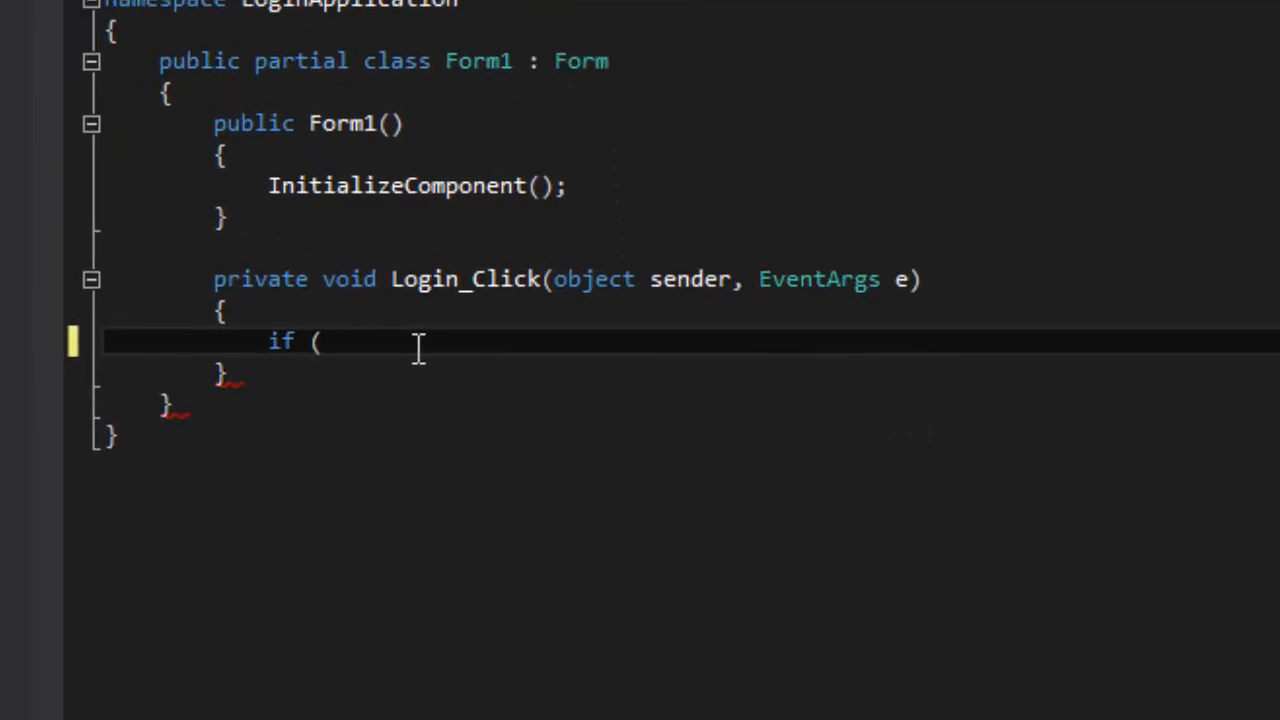
pyautogui.write('txt')
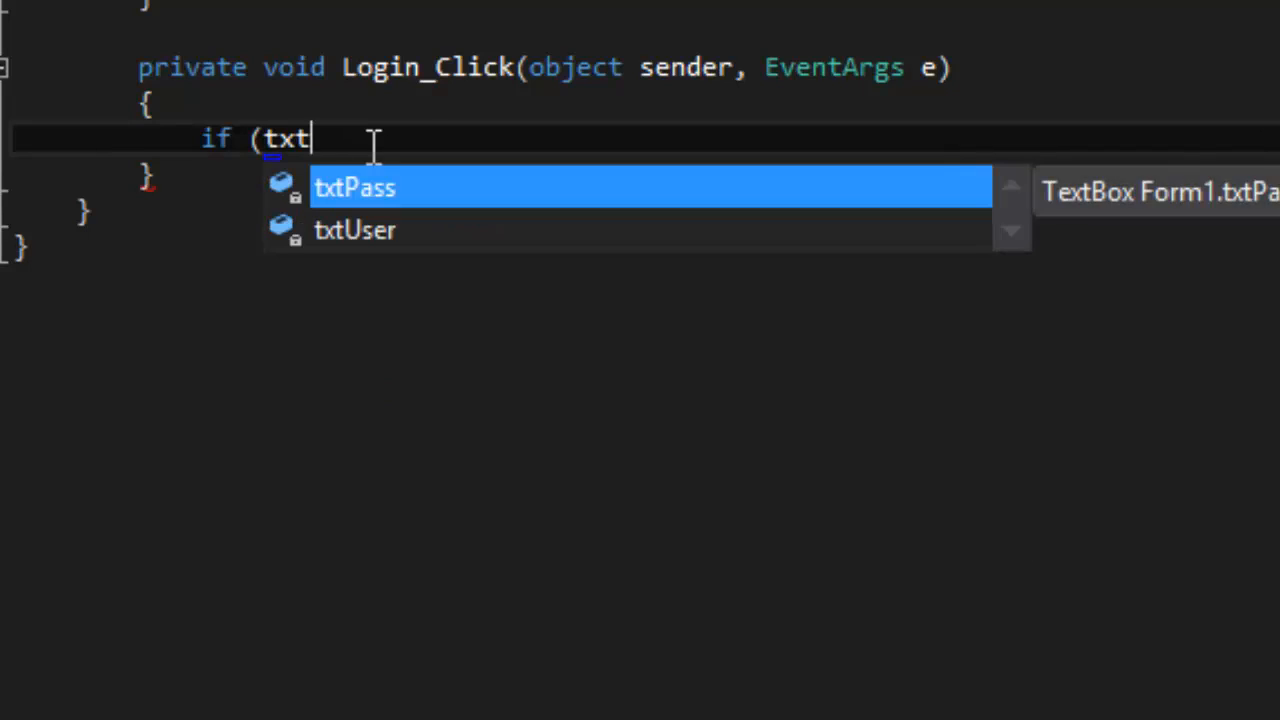
# Write if (txtUser.Text == "user") with an empty braced body in Login_Click
pyautogui.press('Down')
pyautogui.press('Tab')
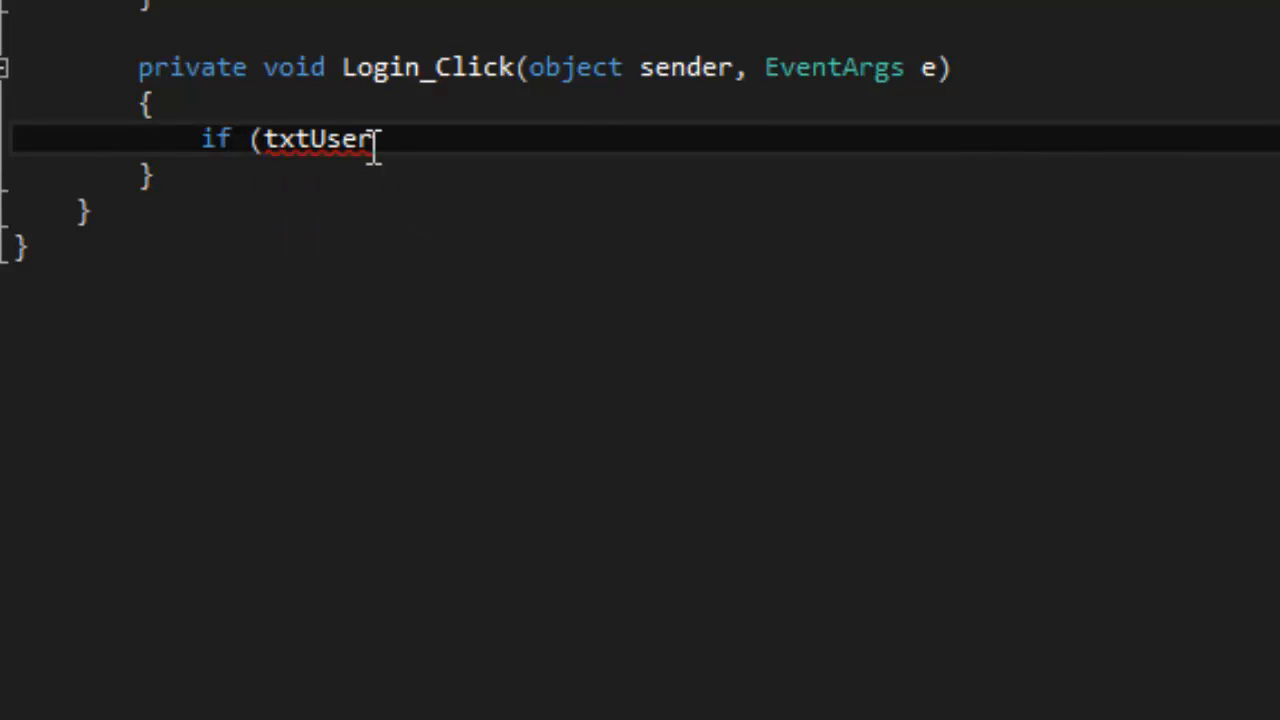
pyautogui.write('.')
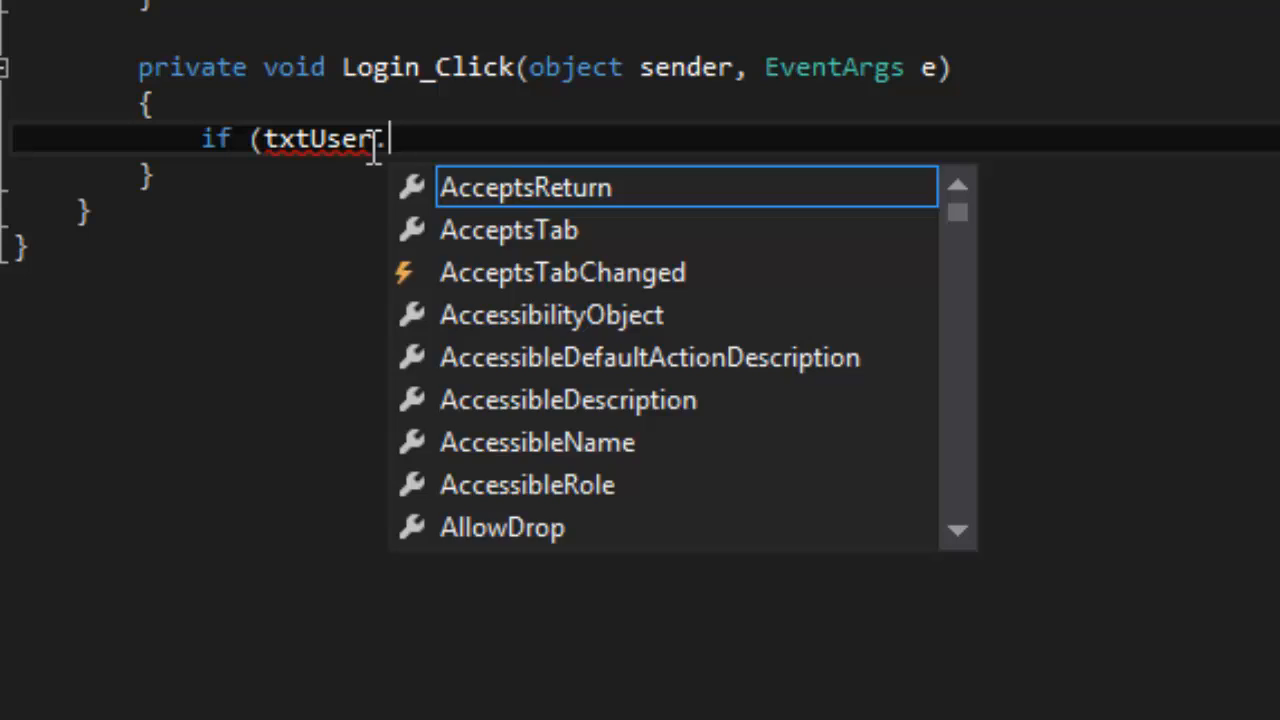
pyautogui.write('Text')
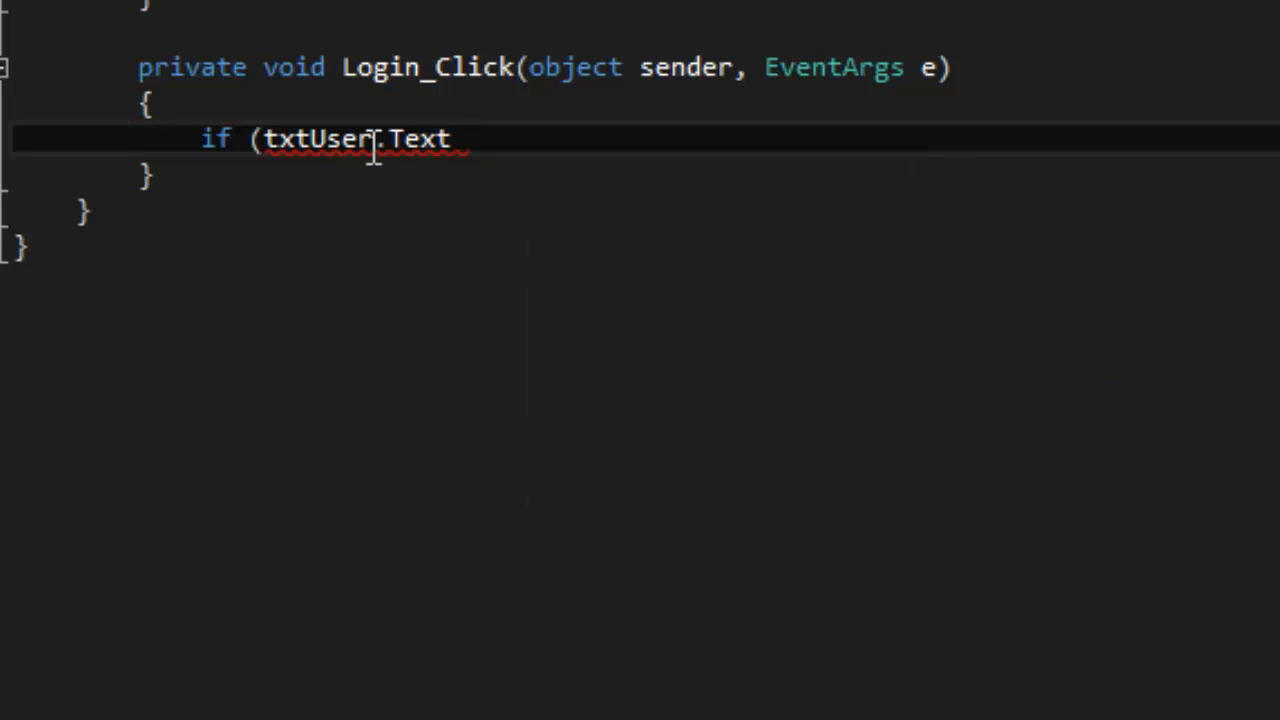
pyautogui.write(' ==')
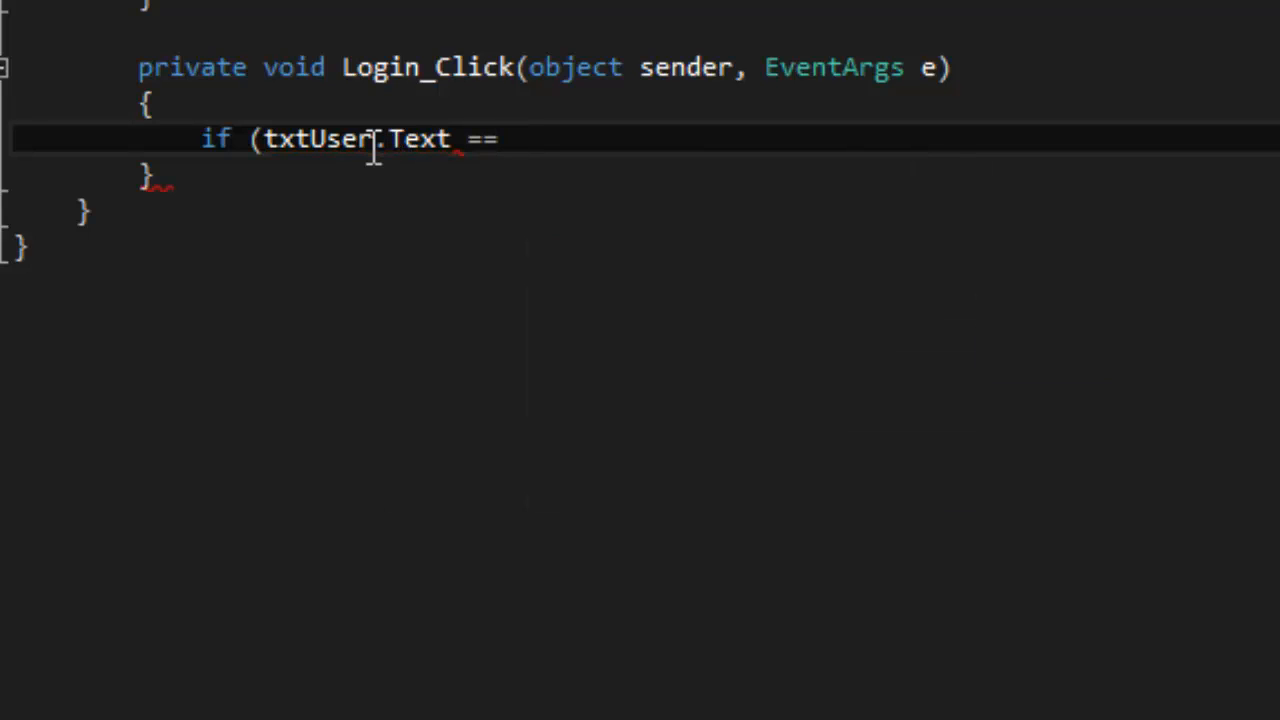
pyautogui.write(' "')
pyautogui.write('user')
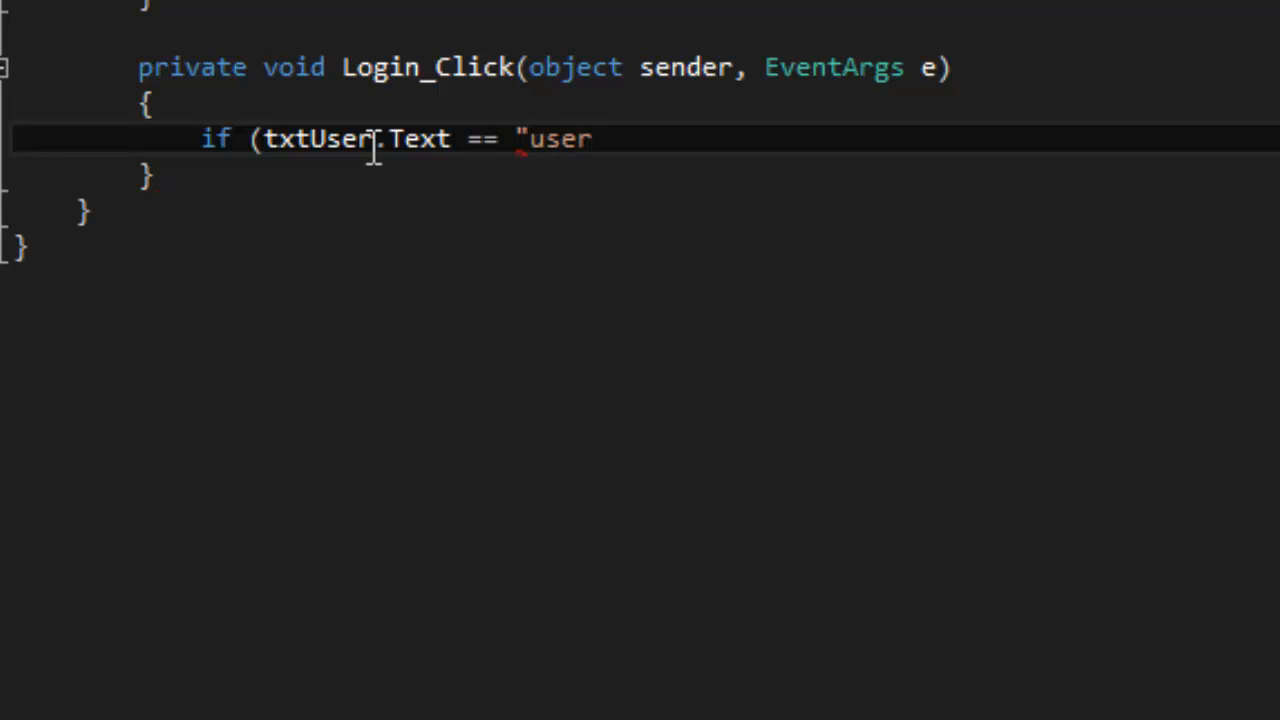
pyautogui.write('"')
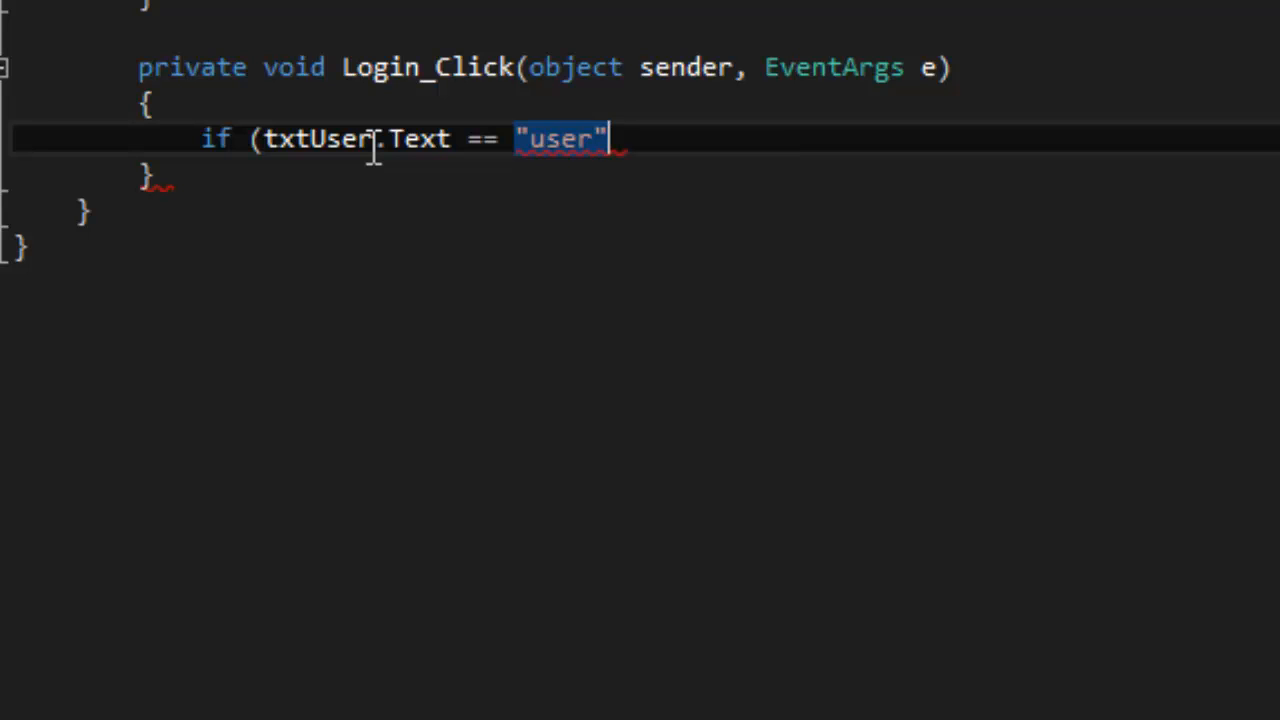
pyautogui.write(')')
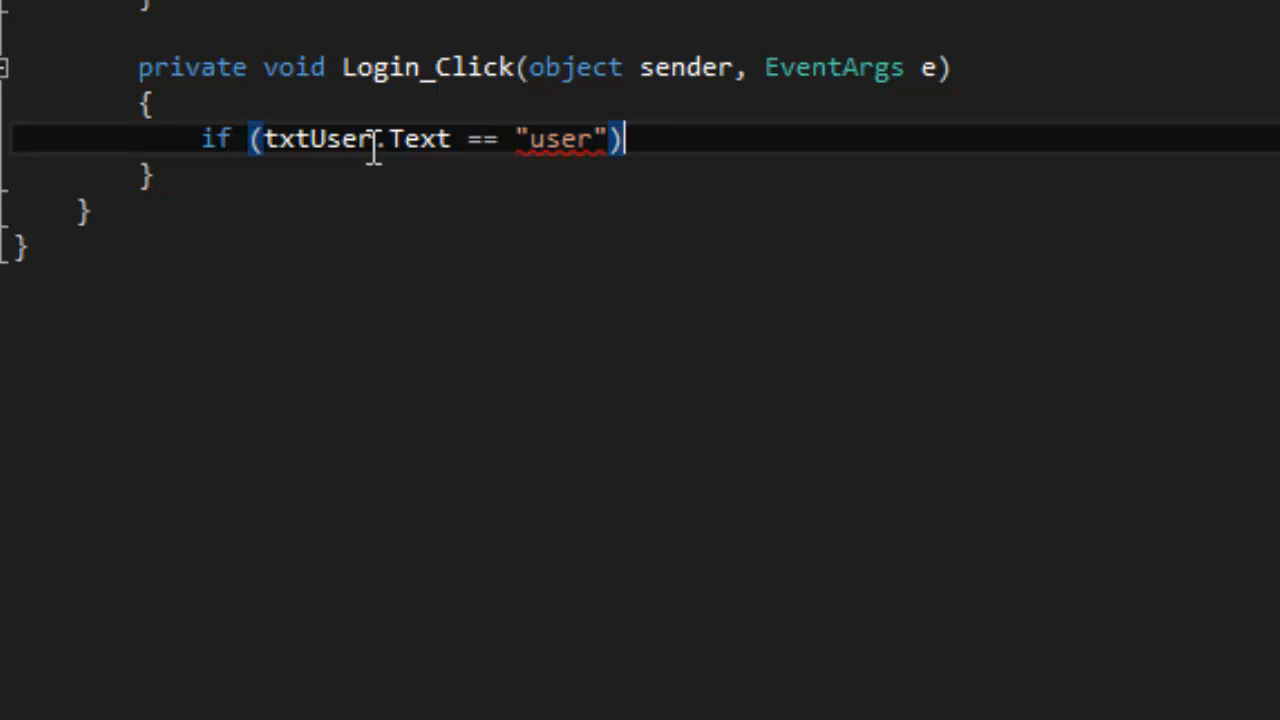
pyautogui.press('Return')
pyautogui.write('{')
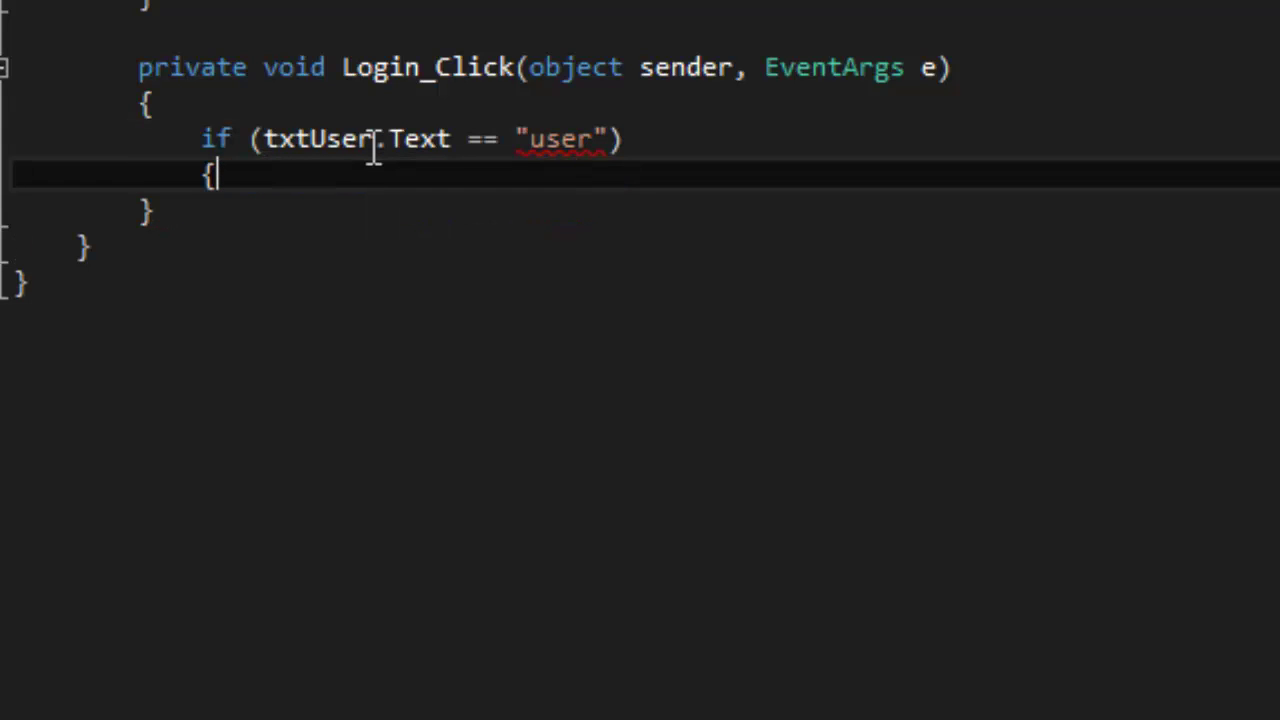
pyautogui.press('Return')
pyautogui.press('Return')
pyautogui.write('}')
pyautogui.press('Up')
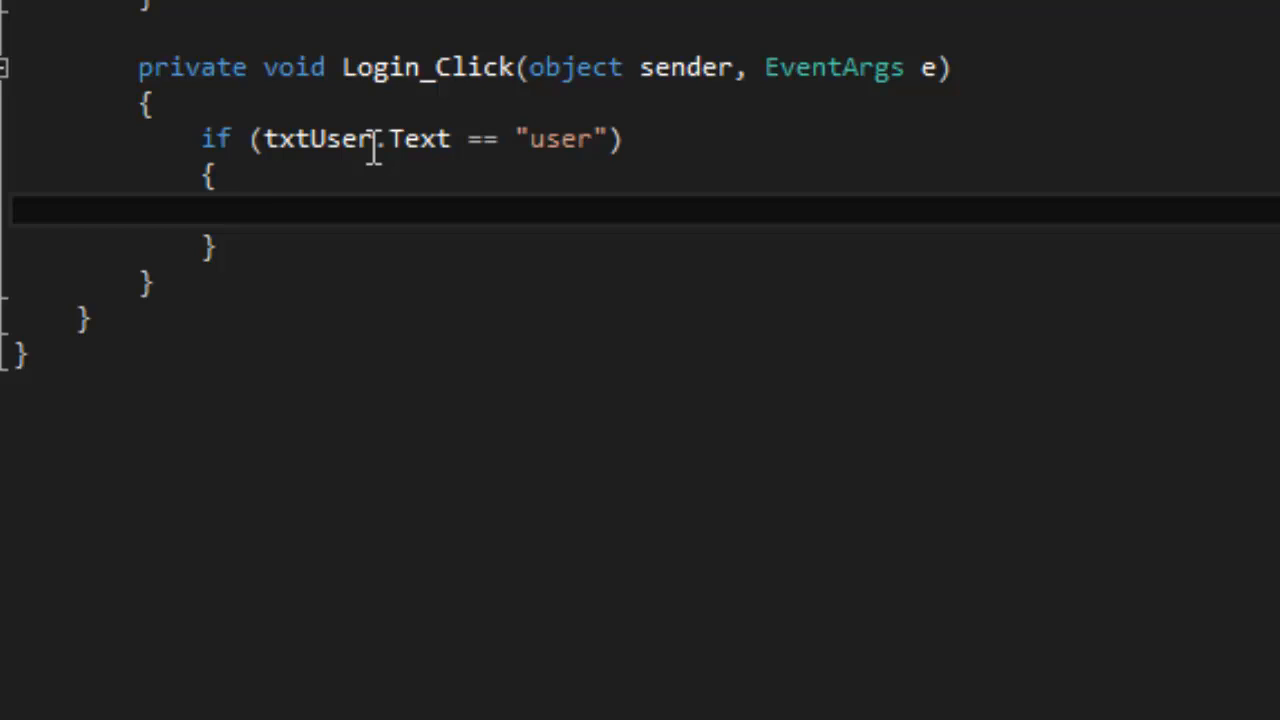
pyautogui.write('if')
pyautogui.write(' (txt')
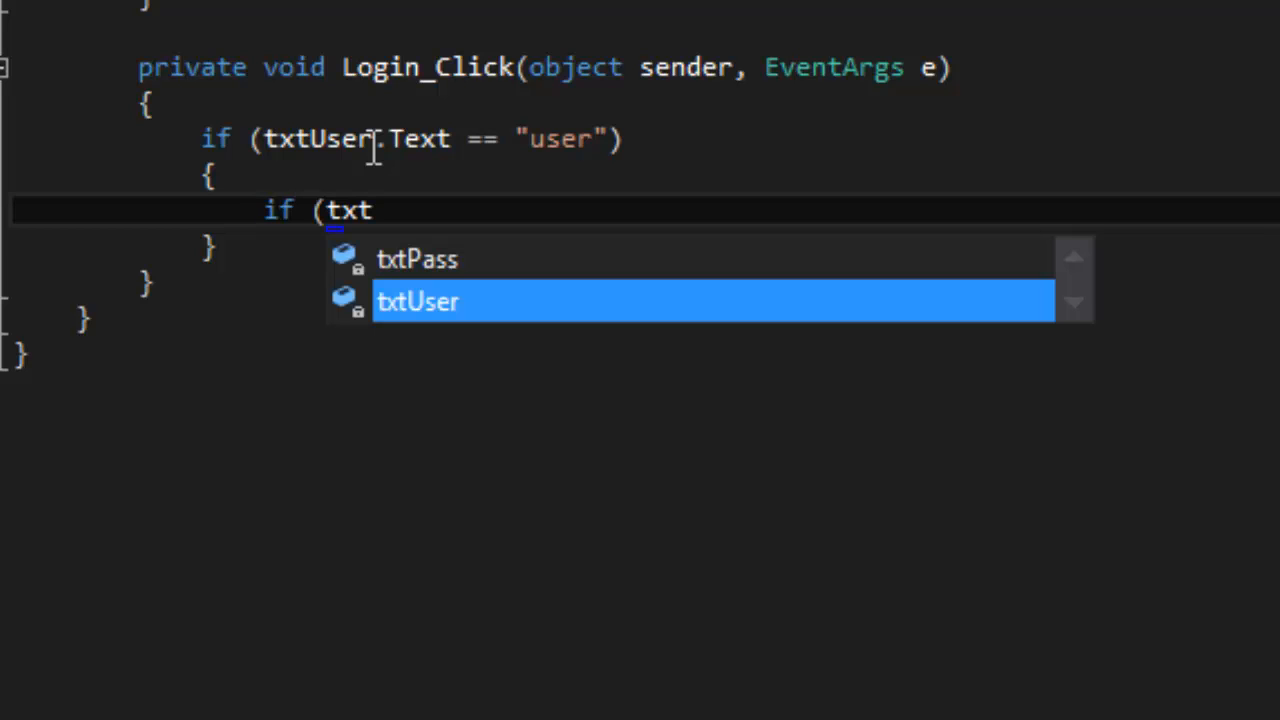
pyautogui.press('Up')
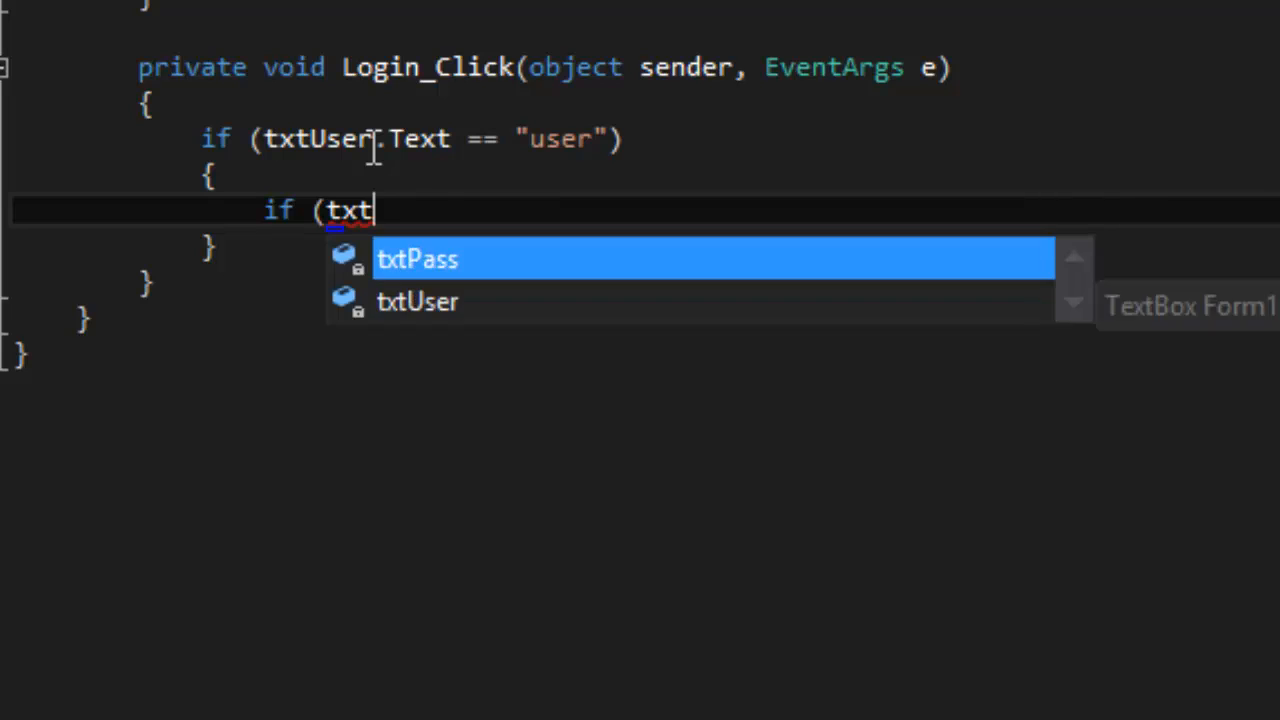
pyautogui.press('Tab')
pyautogui.write('.')
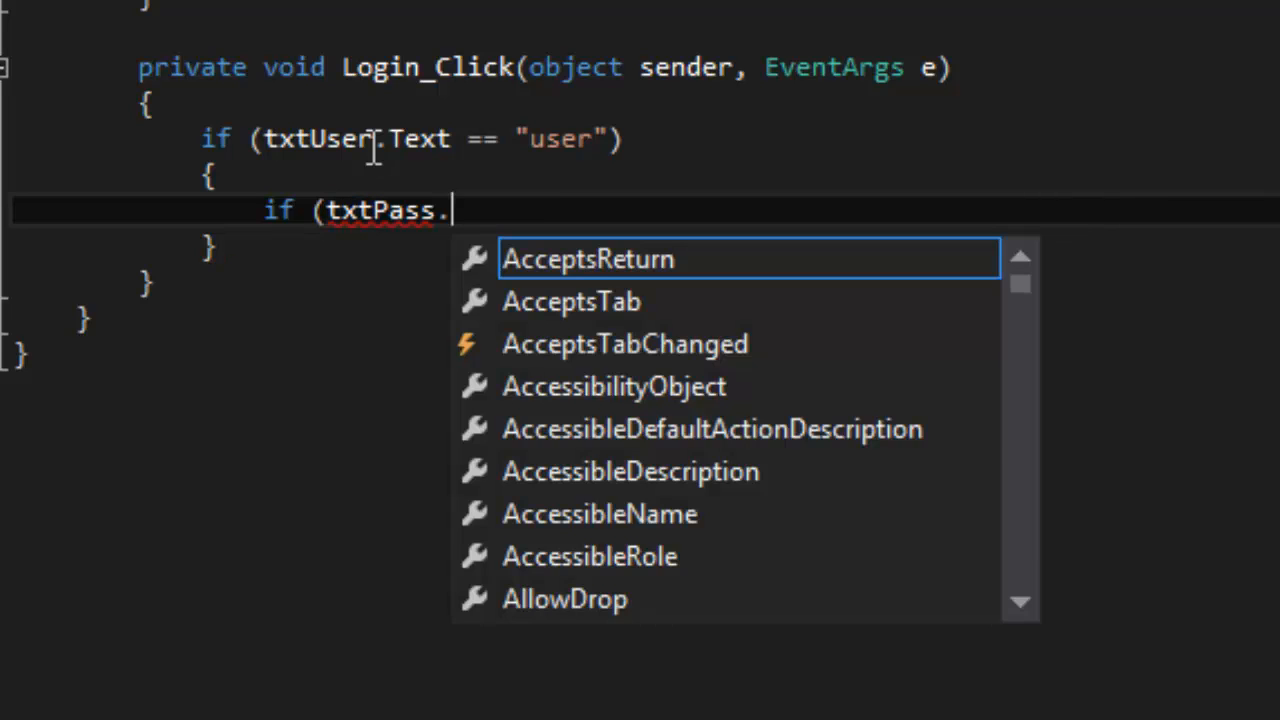
pyautogui.write('Te')
pyautogui.press('Tab')
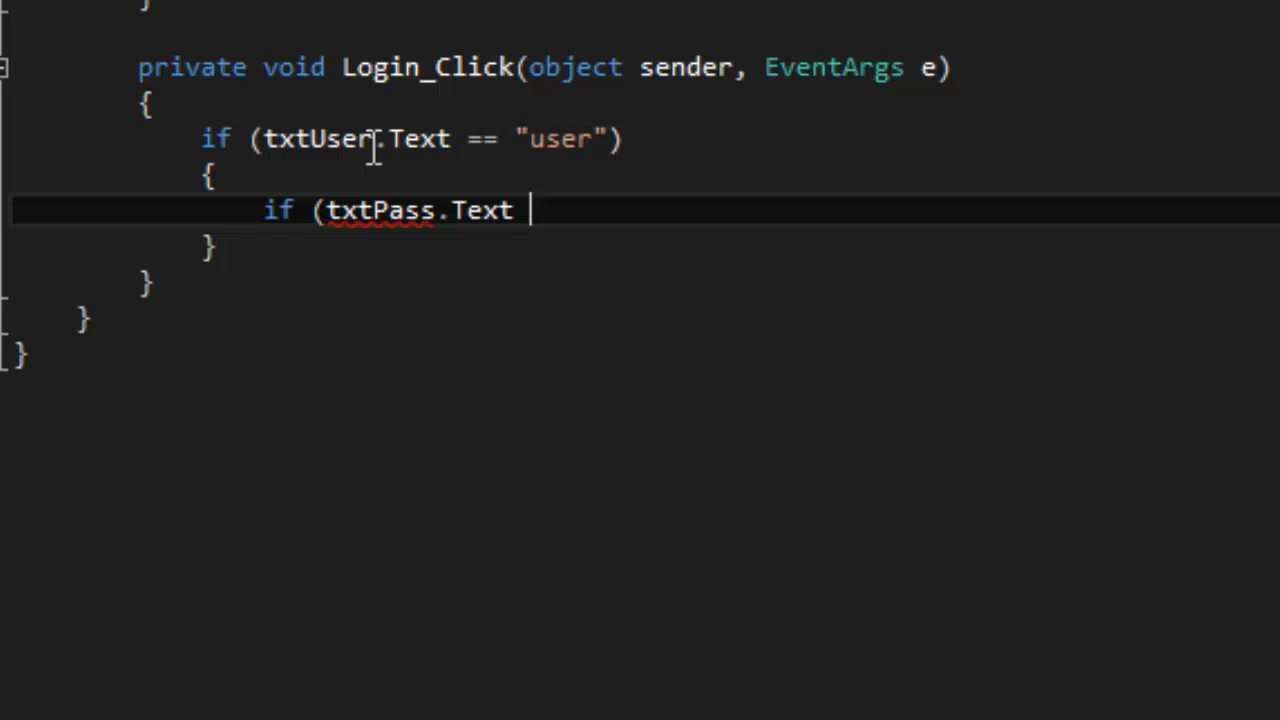
pyautogui.write('== ')
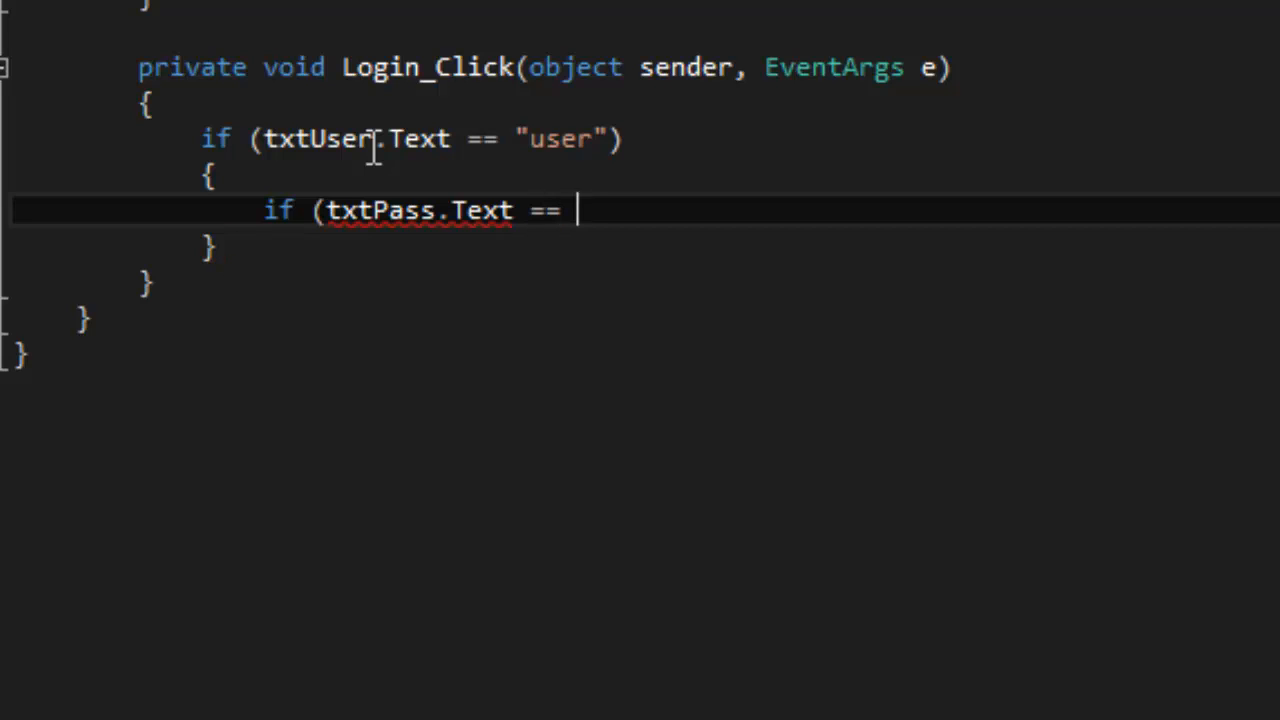
pyautogui.write('"P')
pyautogui.press('BackSpace')
pyautogui.write('passwi')
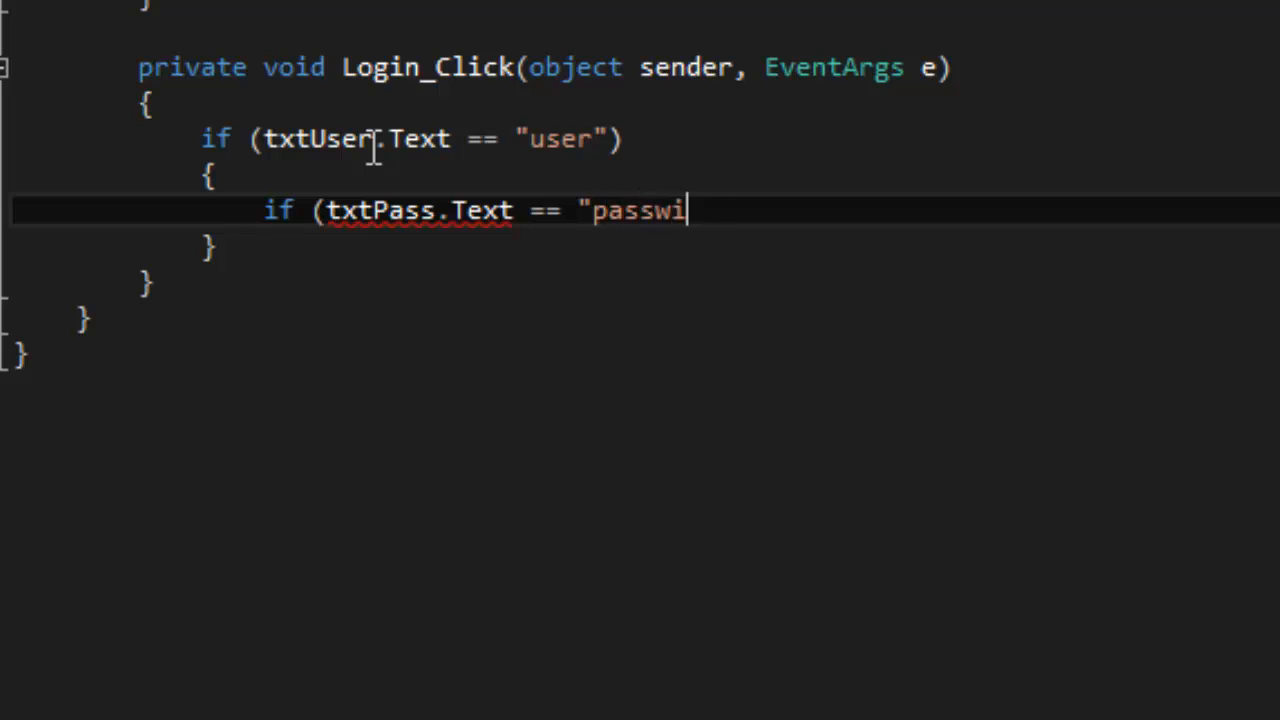
pyautogui.write('rd')
pyautogui.press('BackSpace')
pyautogui.press('BackSpace')
pyautogui.press('BackSpace')
pyautogui.write('oe')
pyautogui.press('BackSpace')
pyautogui.write('rd")')
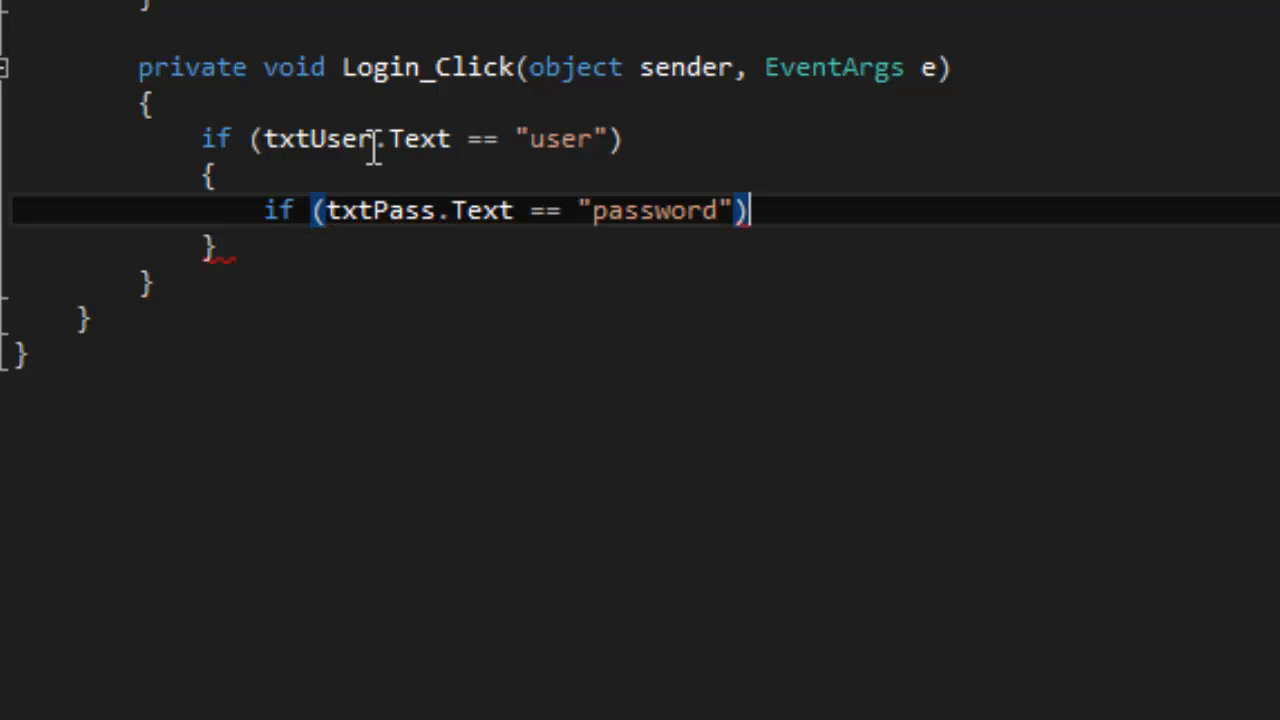
pyautogui.press('Return')
pyautogui.write('{')
pyautogui.press('Return')
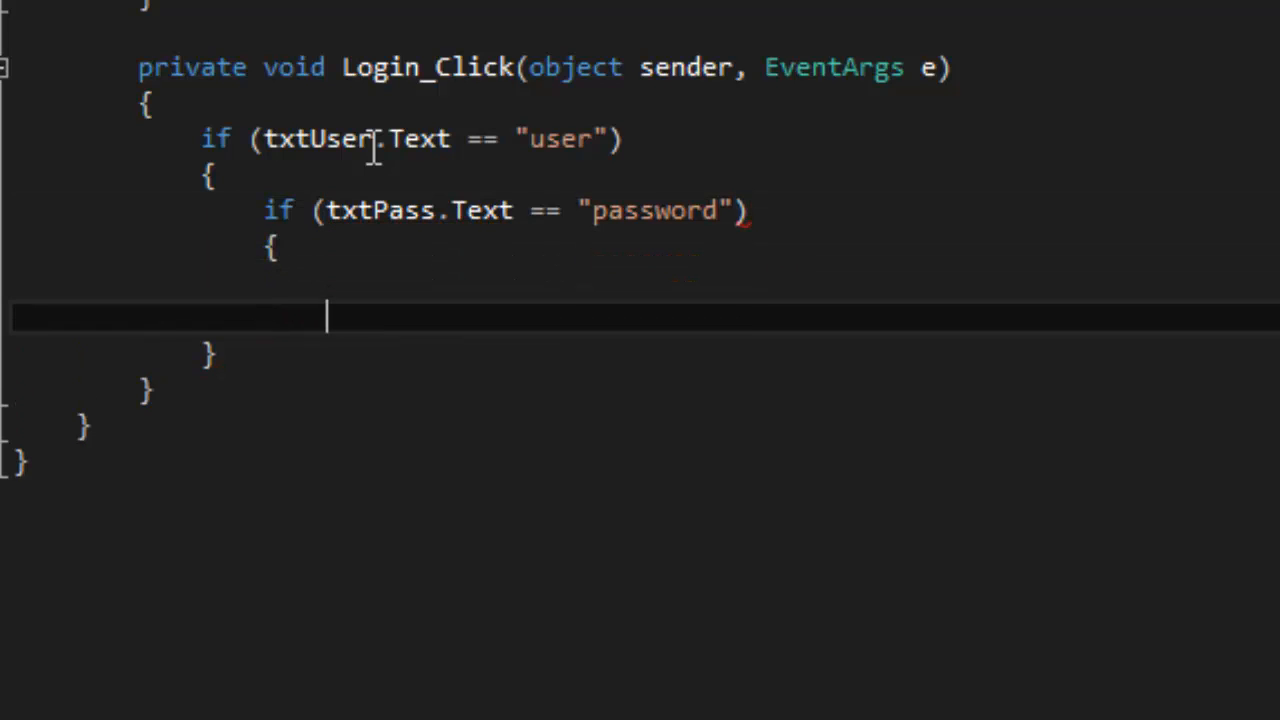
pyautogui.write('}')
pyautogui.press('Up')
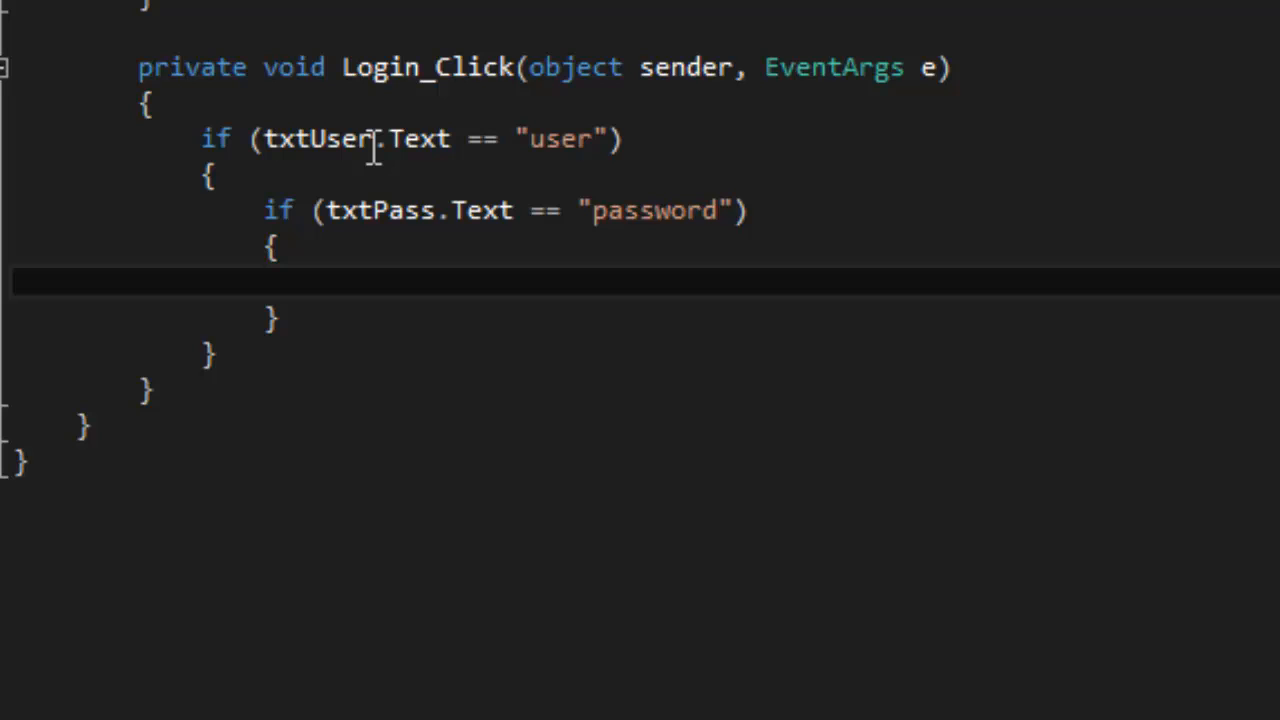
pyautogui.write('new ')
pyautogui.write('Fi')
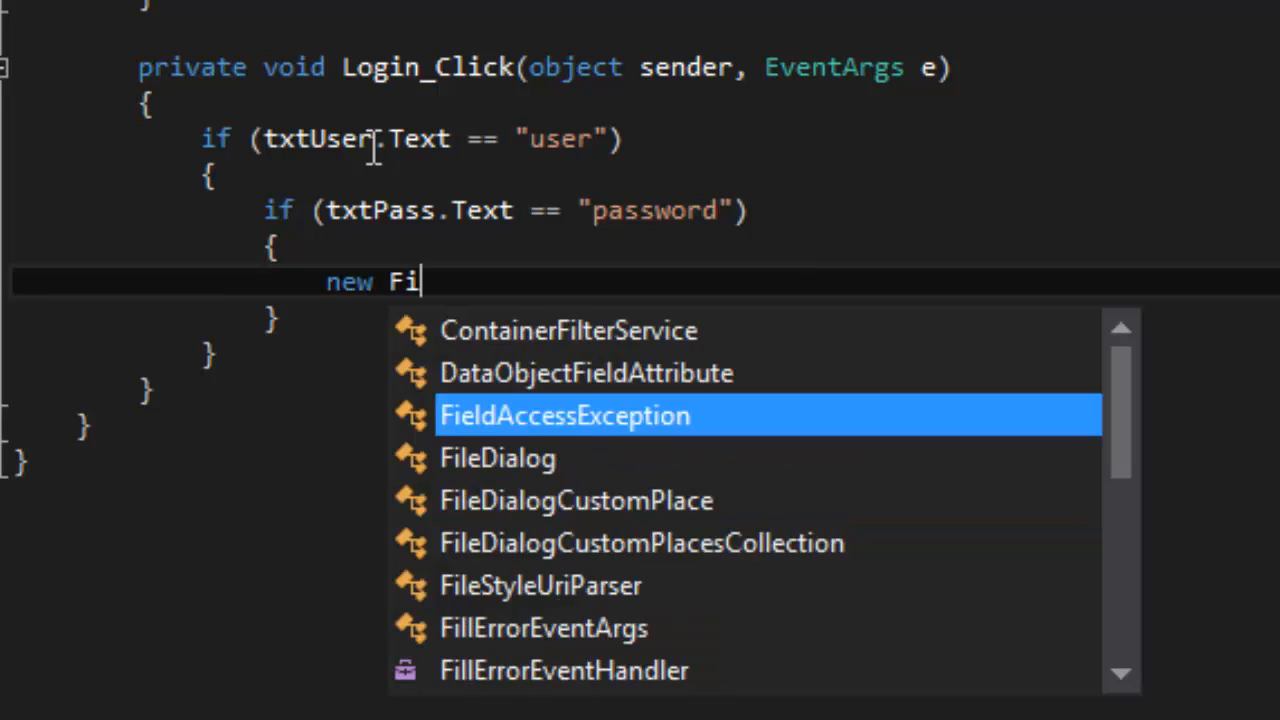
pyautogui.write('rm')
# Begin the inner body with new Form2, glancing at Form2's design
pyautogui.press('BackSpace')
pyautogui.press('BackSpace')
pyautogui.press('BackSpace')
pyautogui.write('or')
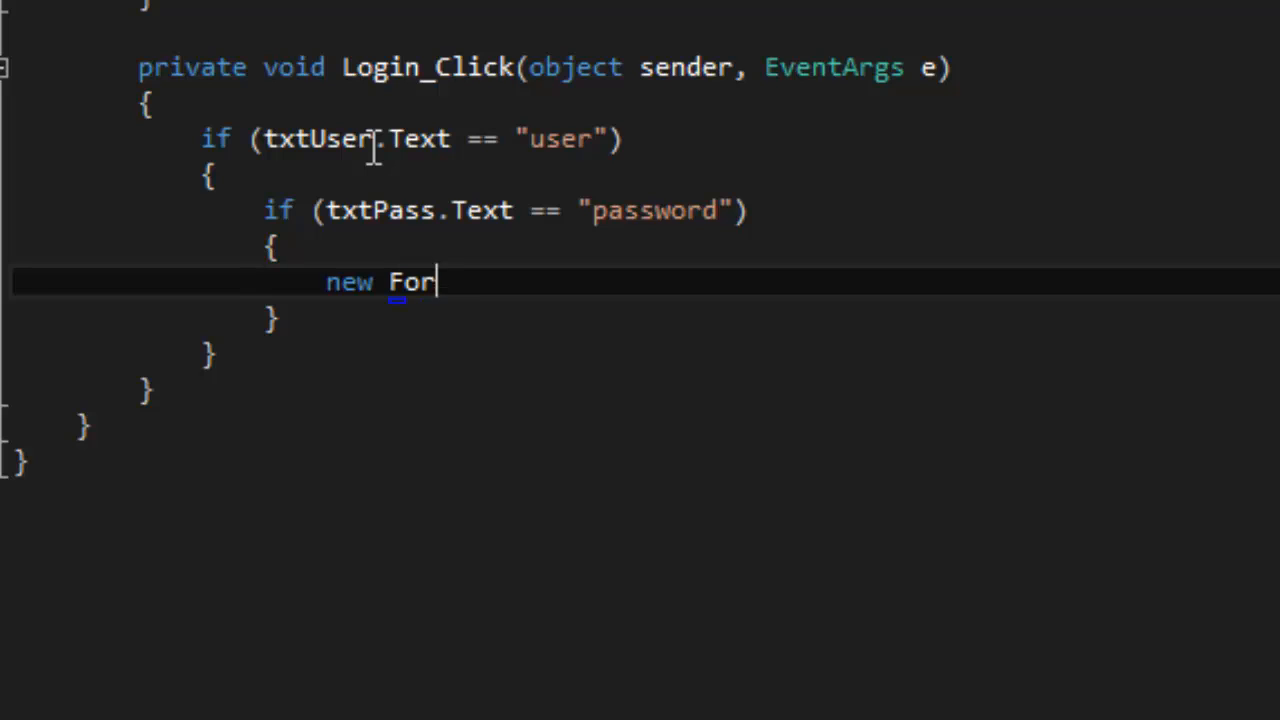
pyautogui.write('m')
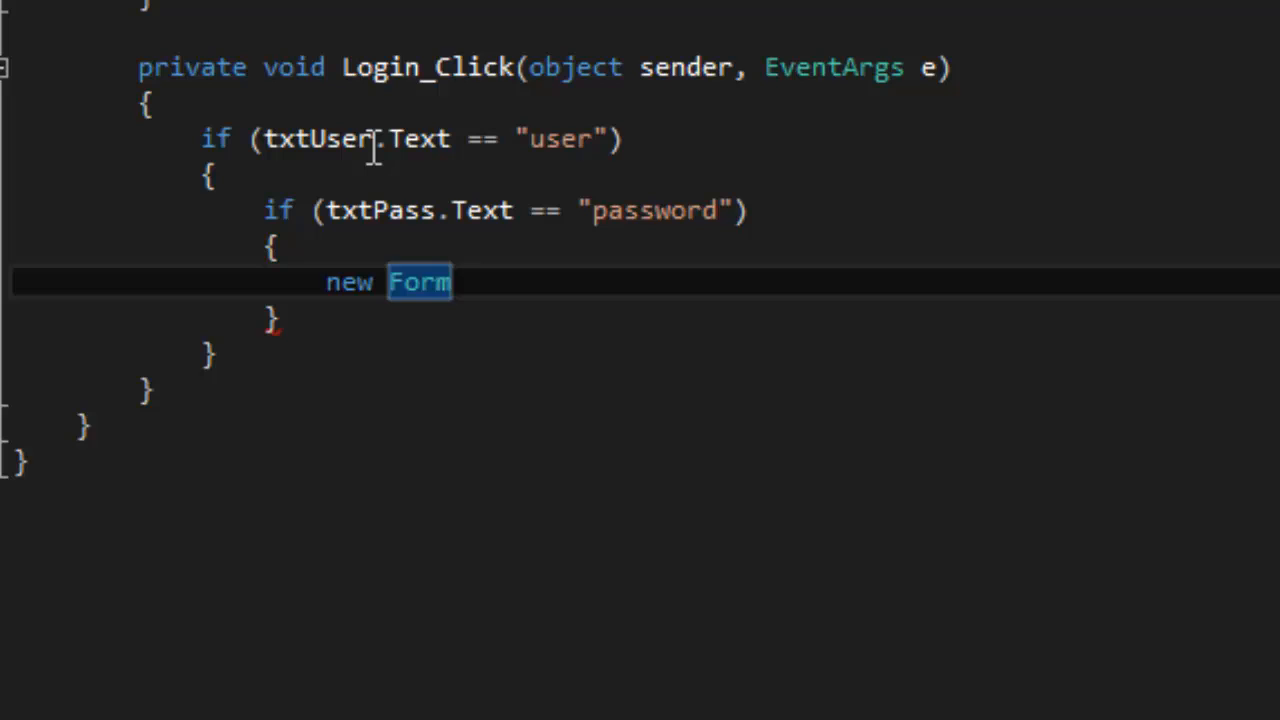
pyautogui.write('2')
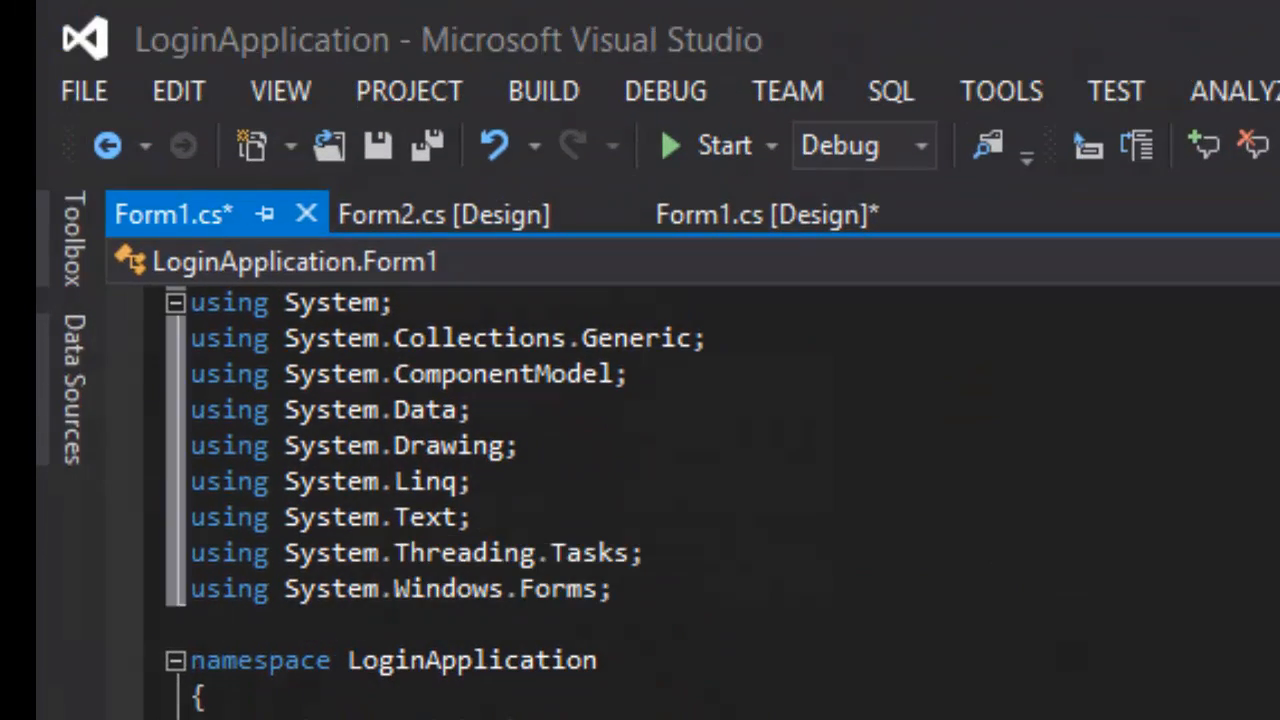
pyautogui.click(474, 216)
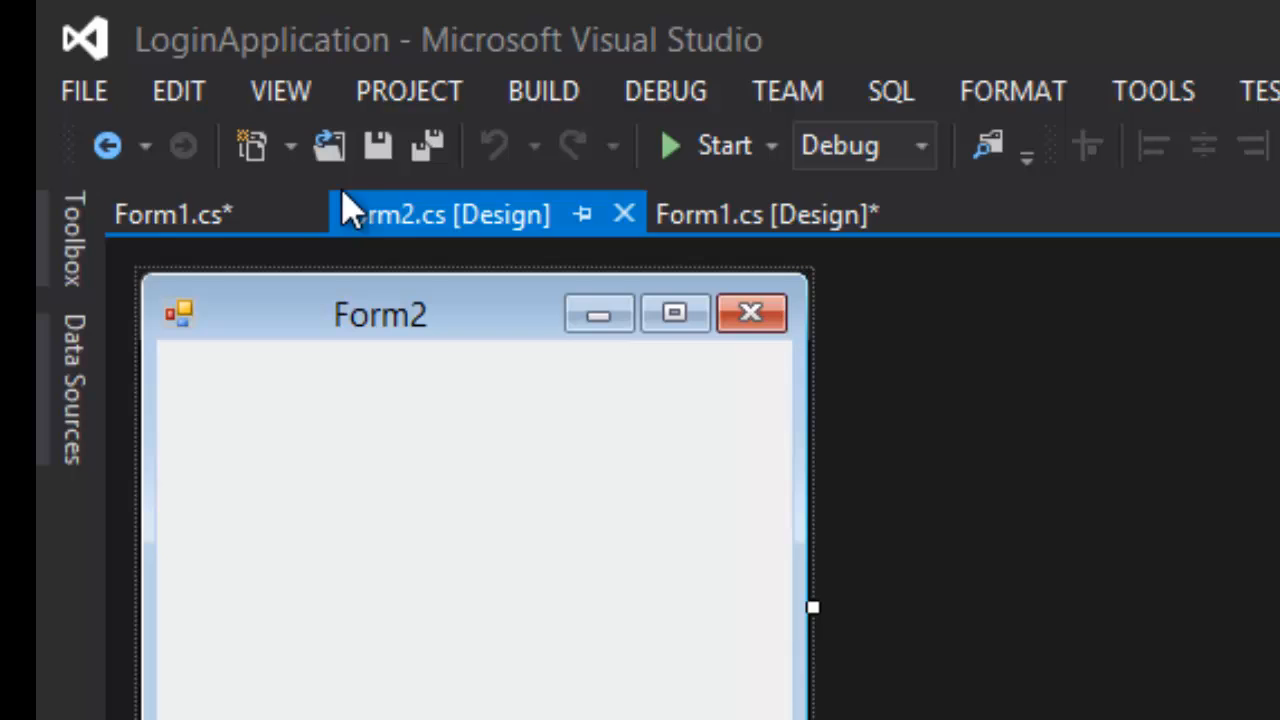
pyautogui.click(220, 215)
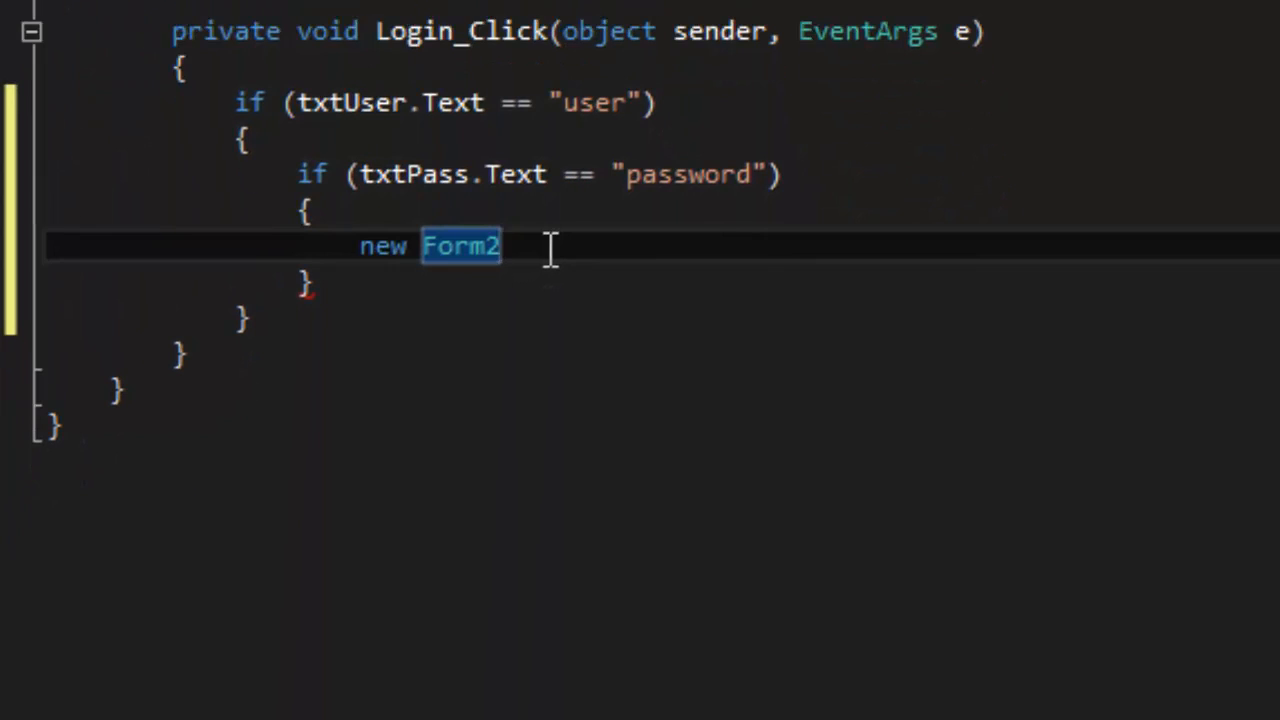
pyautogui.write('()')
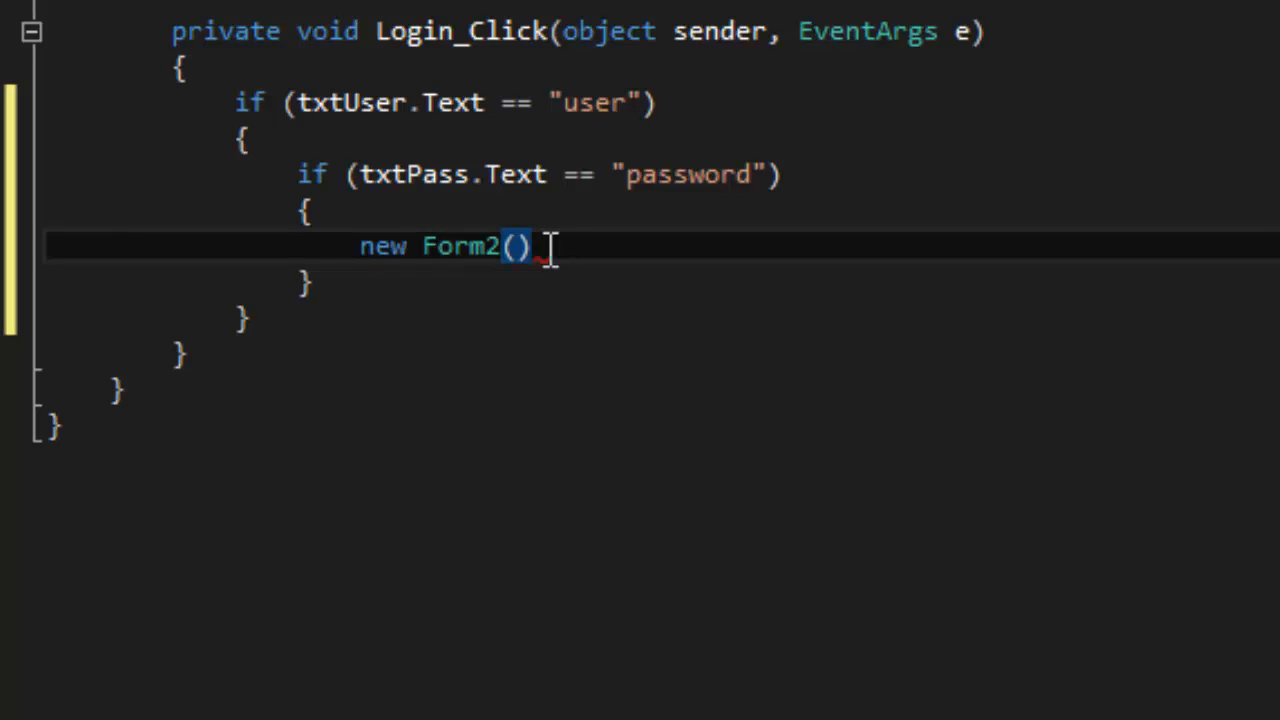
pyautogui.write('.')
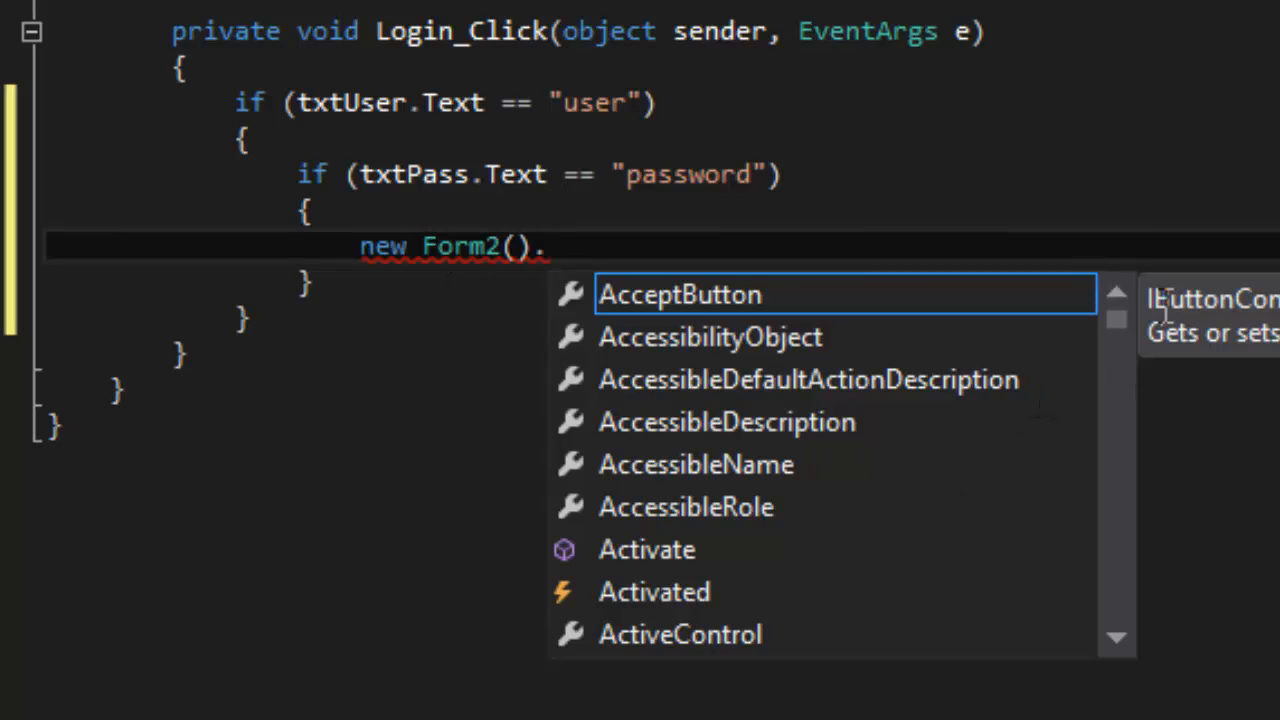
pyautogui.moveTo(1117, 320)
pyautogui.mouseDown()
pyautogui.moveTo(1138, 468)
pyautogui.moveTo(1138, 610)
pyautogui.moveTo(1137, 300)
pyautogui.mouseUp()
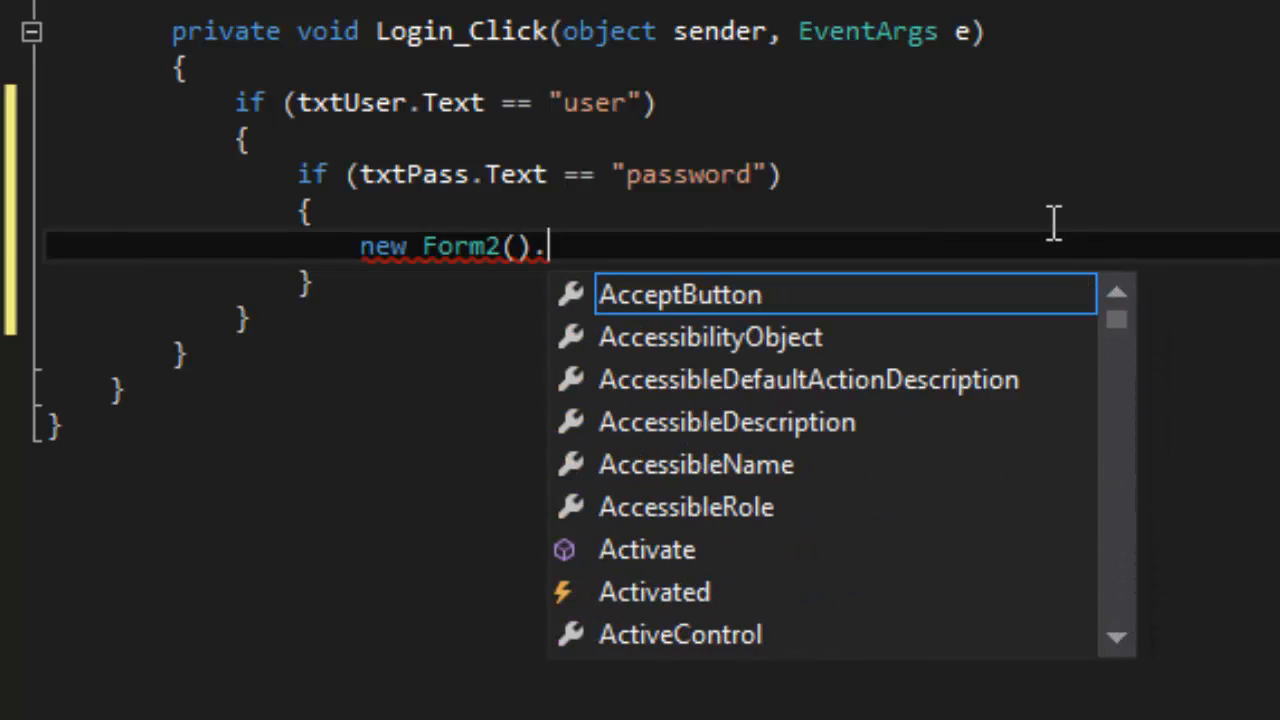
pyautogui.write('Show')
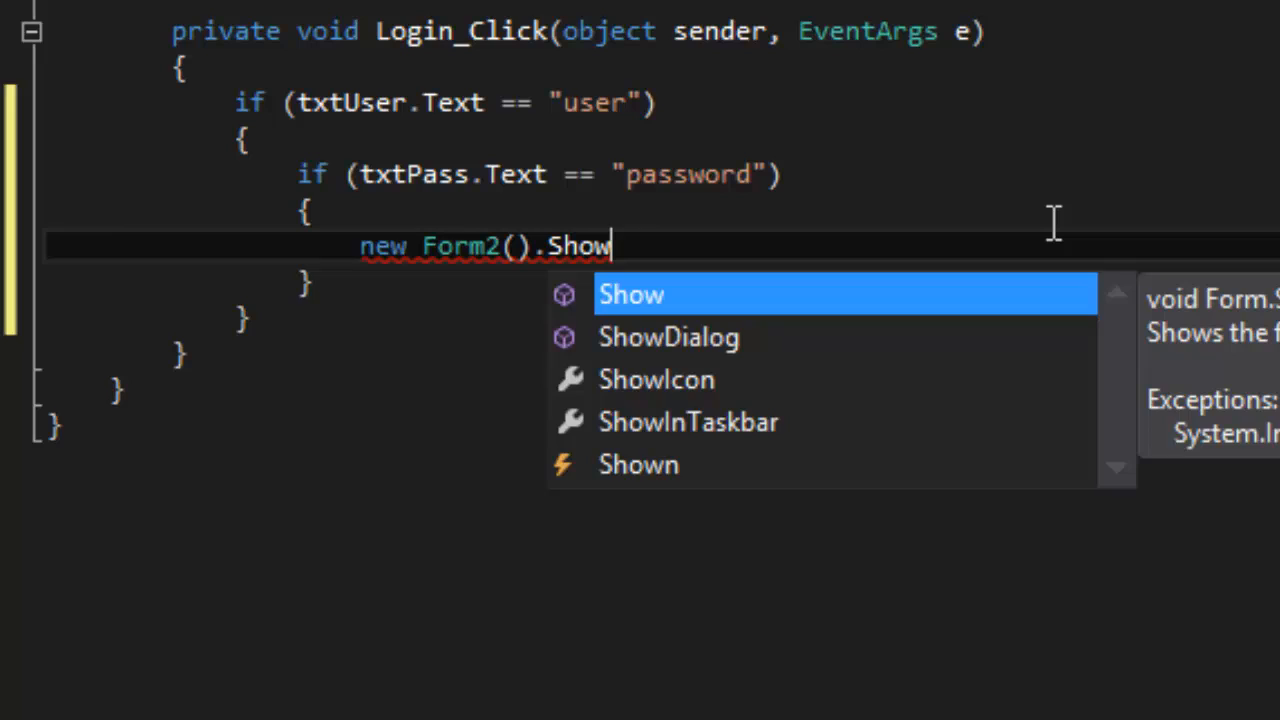
pyautogui.write('()')
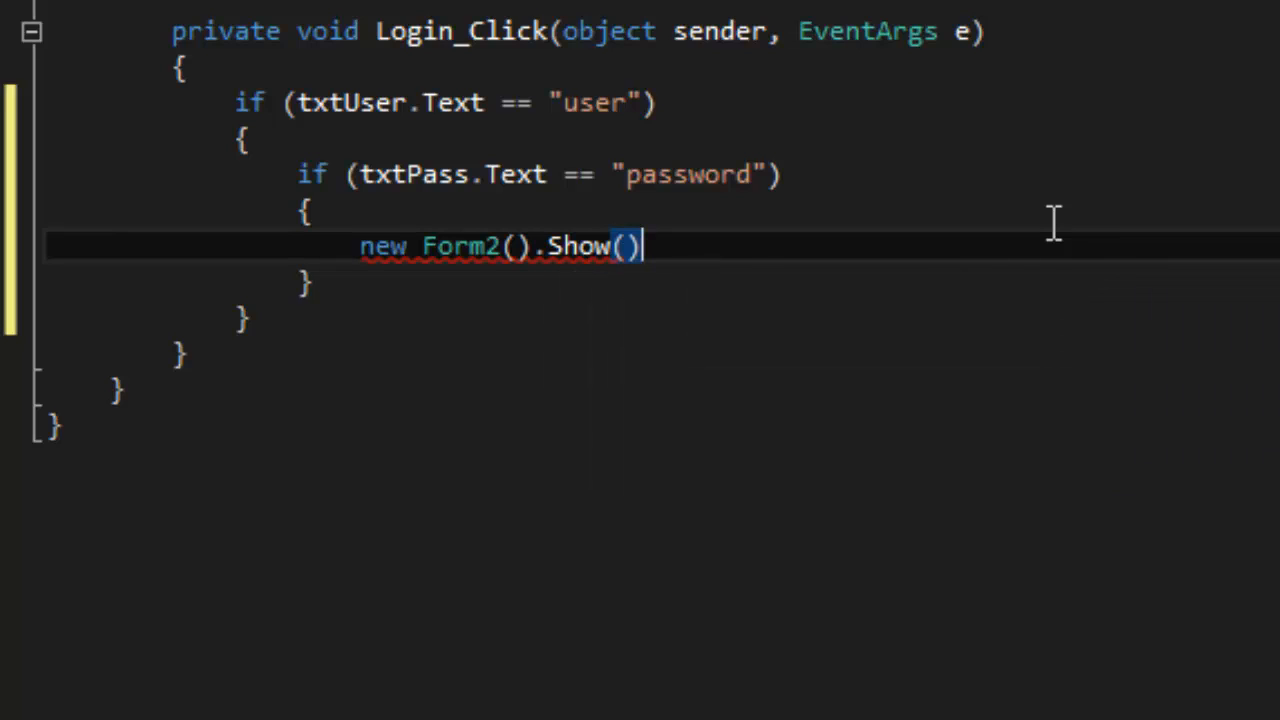
pyautogui.write(';')
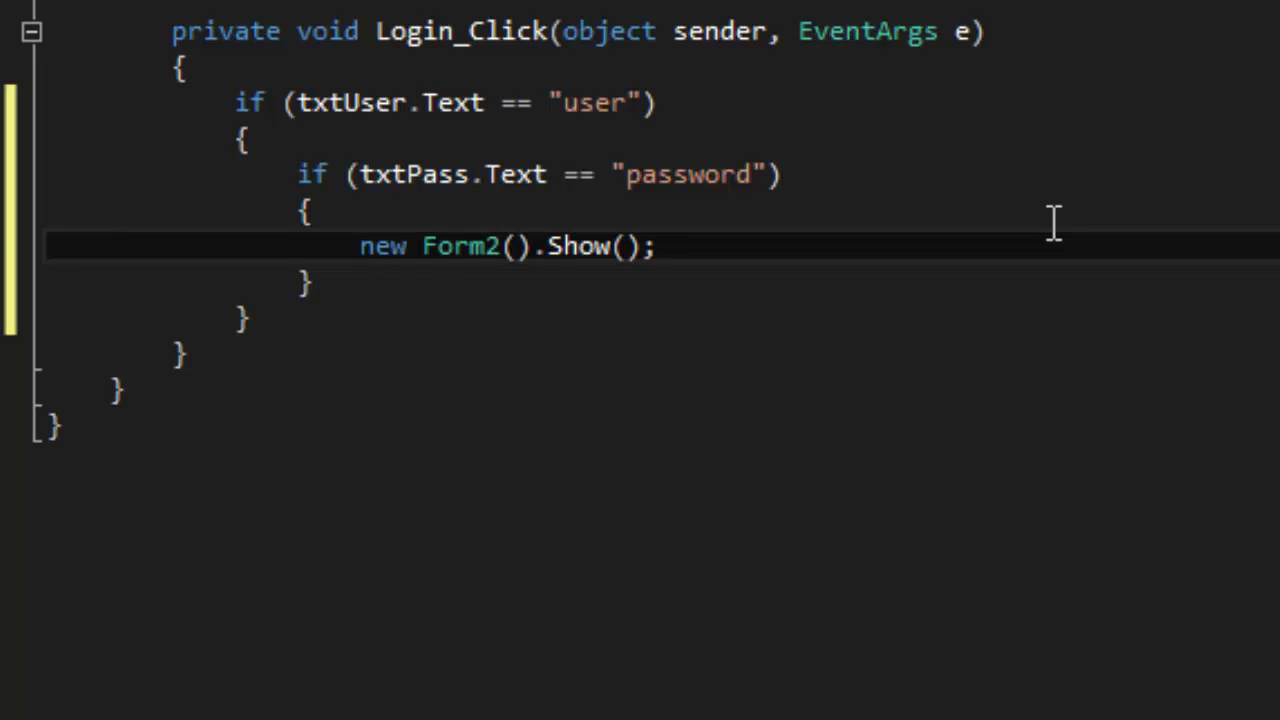
# Add this.Hide(); after new Form2().Show(); inside the password check
pyautogui.press('Return')
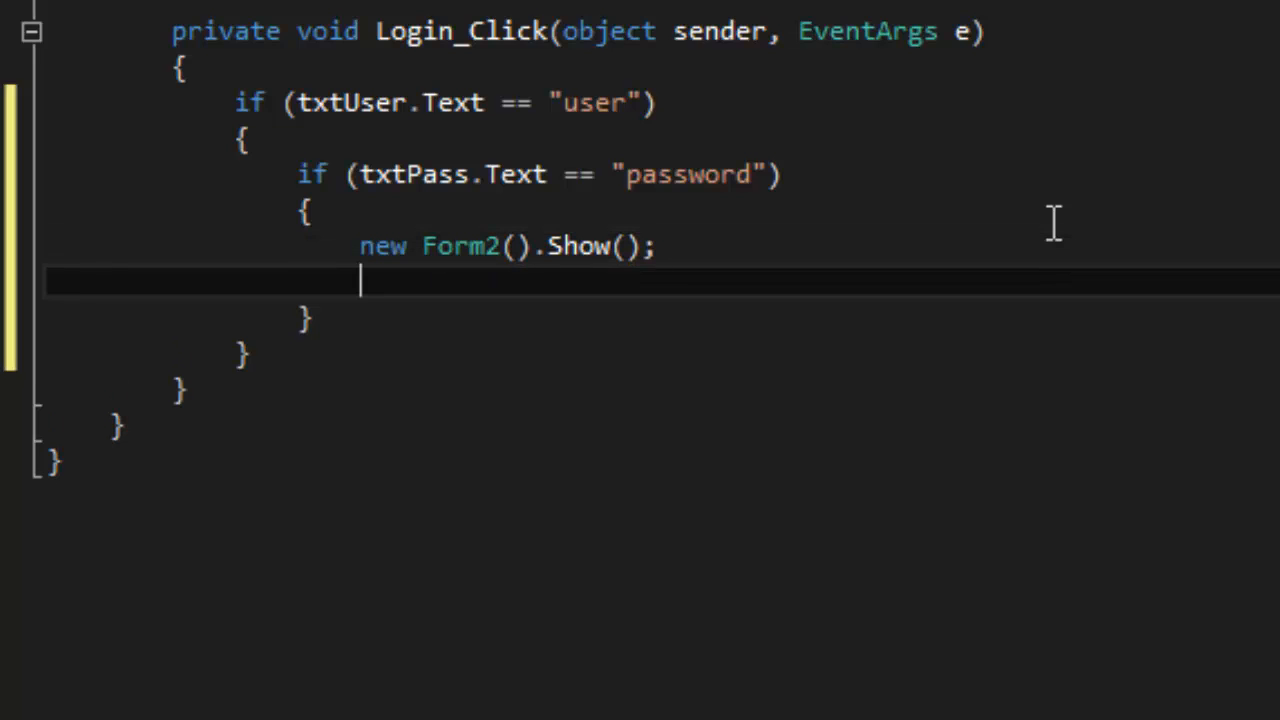
pyautogui.write('this')
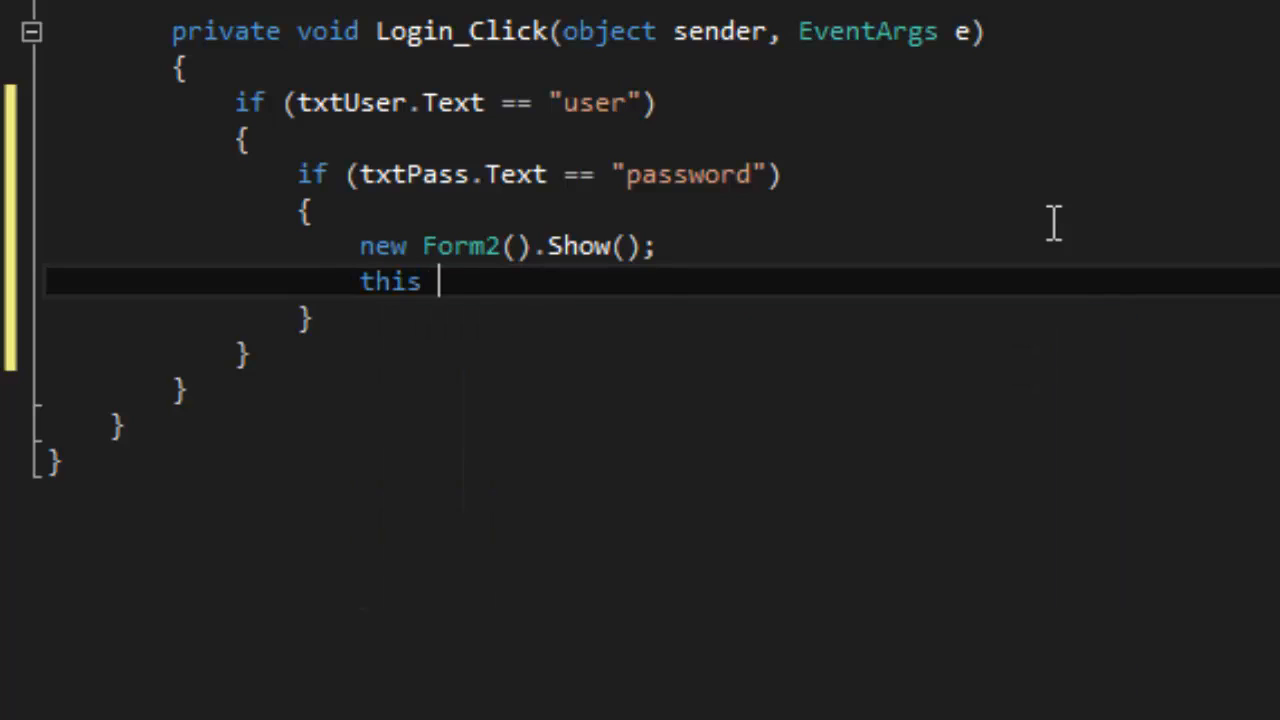
pyautogui.press('BackSpace')
pyautogui.write('.')
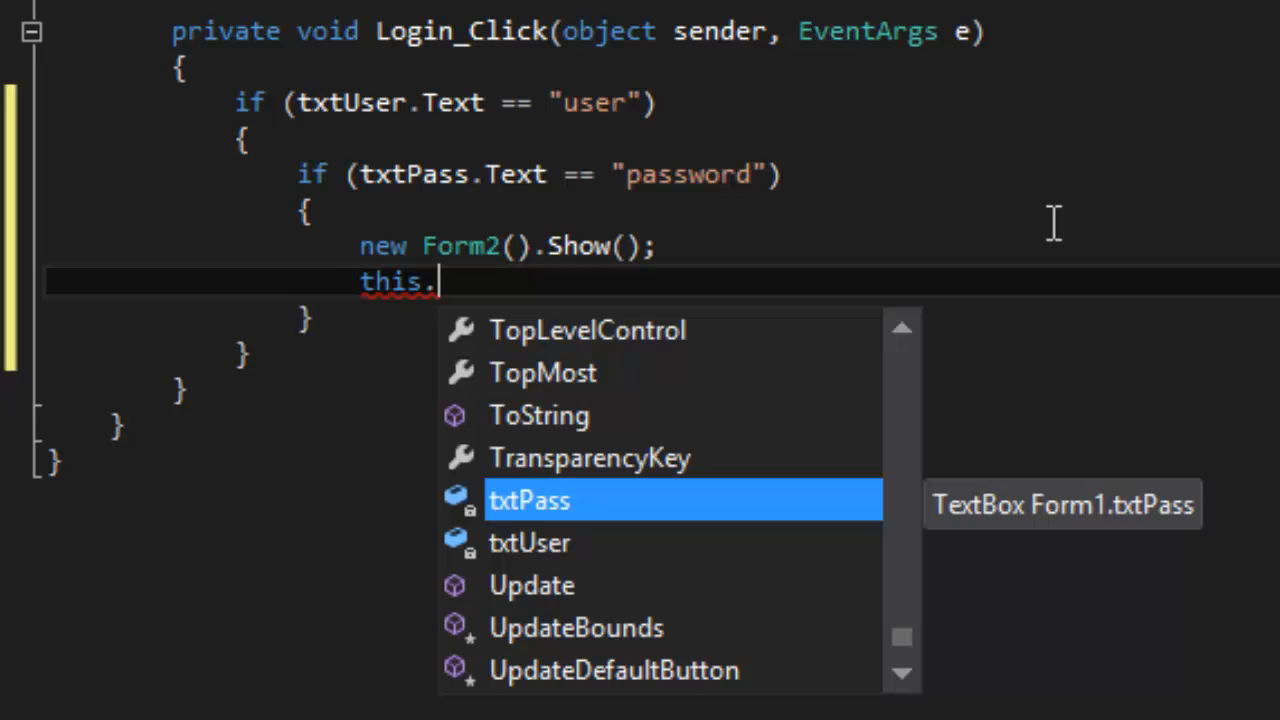
pyautogui.write('Hid')
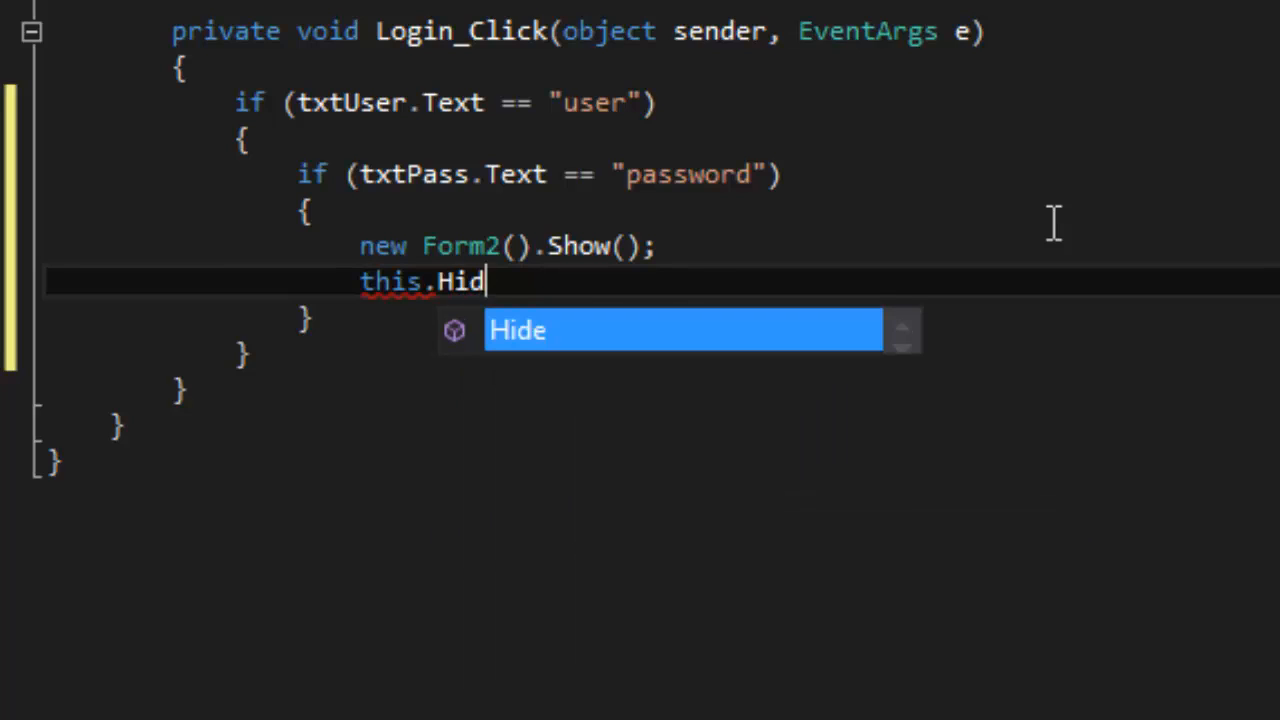
pyautogui.write('e')
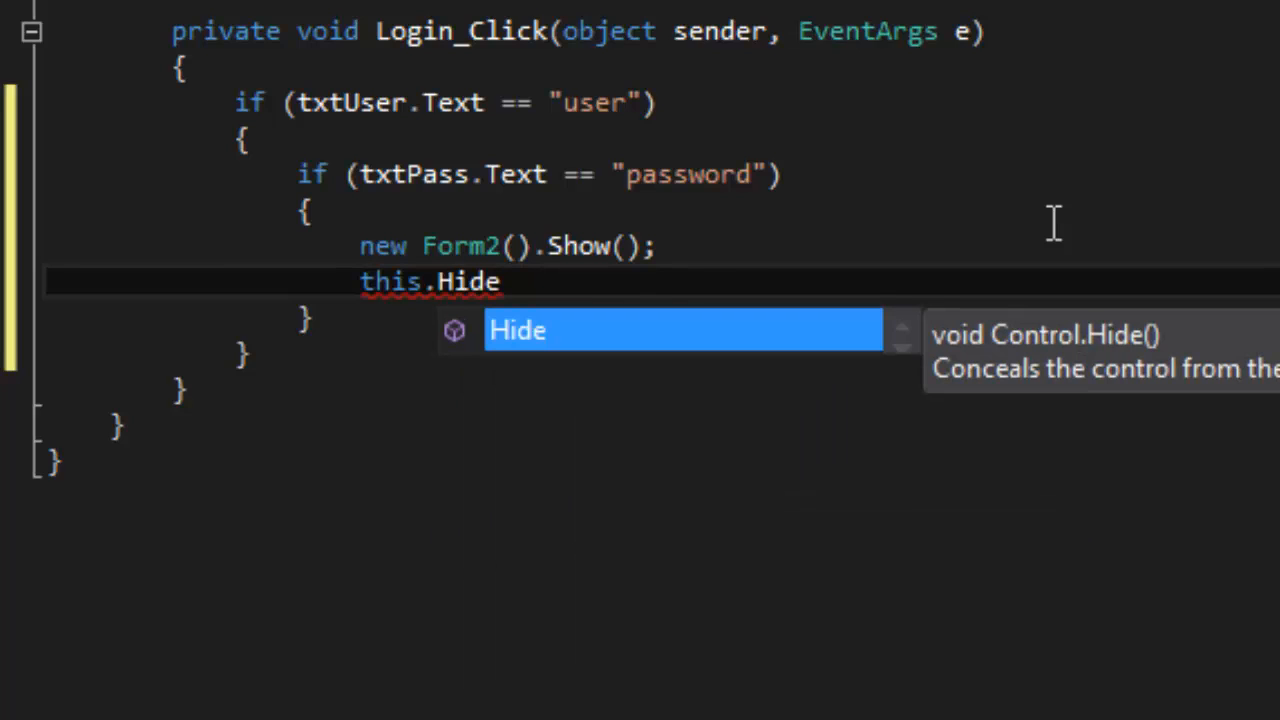
pyautogui.write('()')
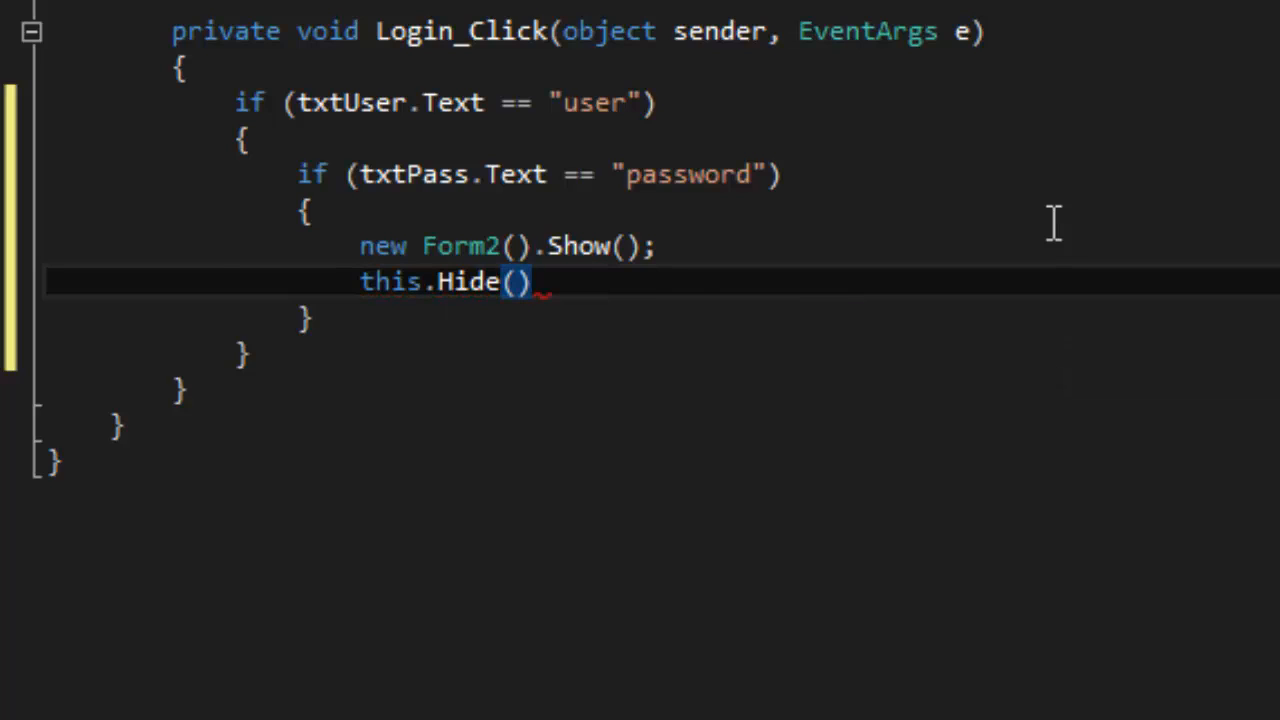
pyautogui.write(';')
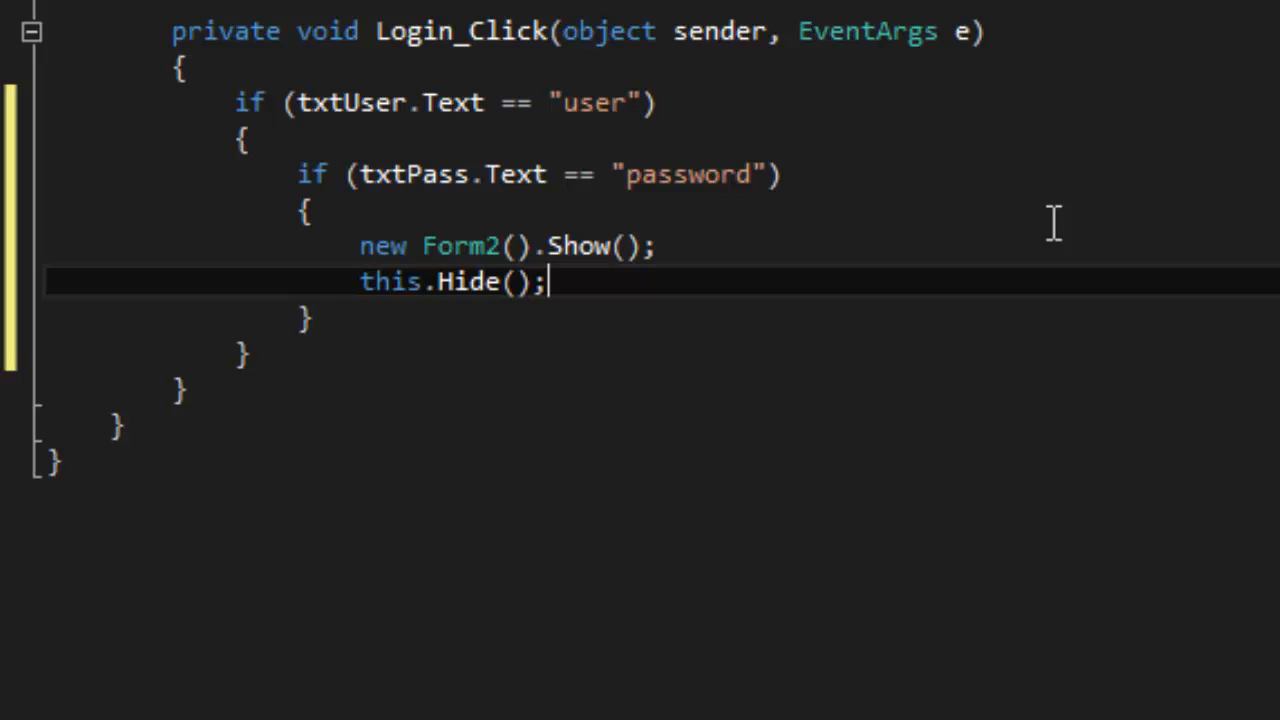
pyautogui.click(310, 354)
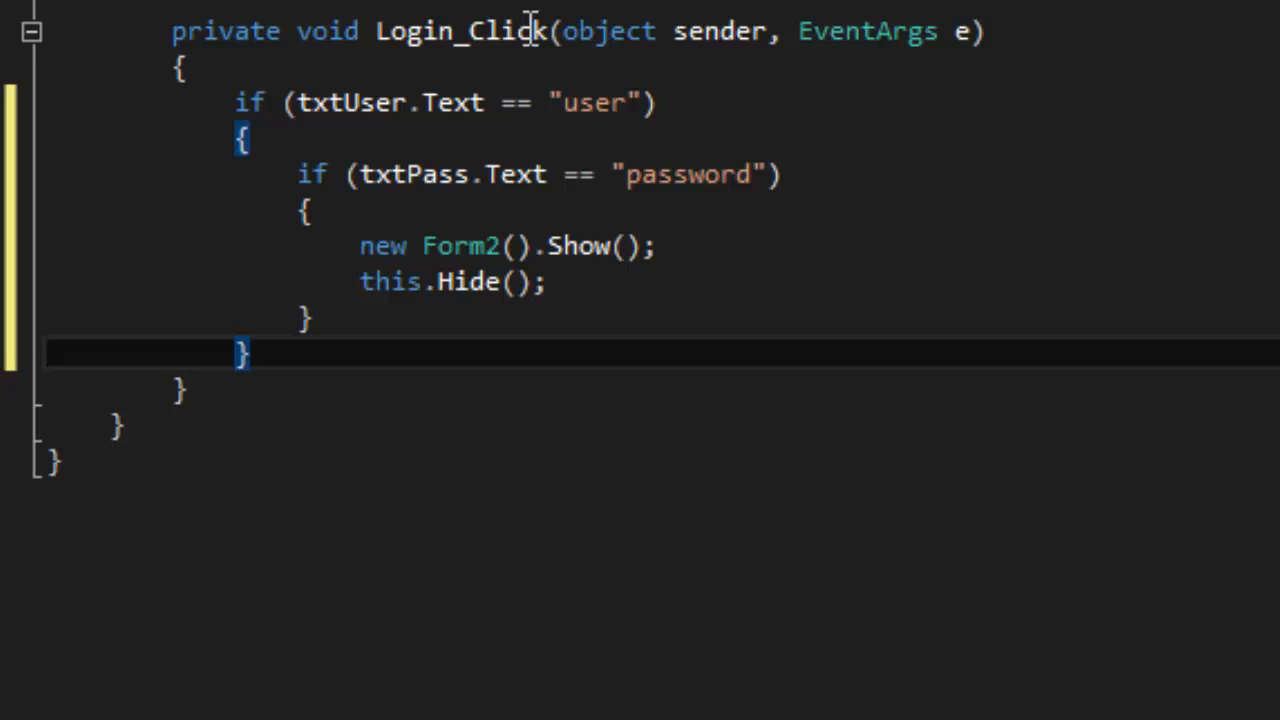
# Add blank lines below the password-check block's closing brace for an else branch
pyautogui.moveTo(560, 282); pyautogui.dragTo(46, 246)
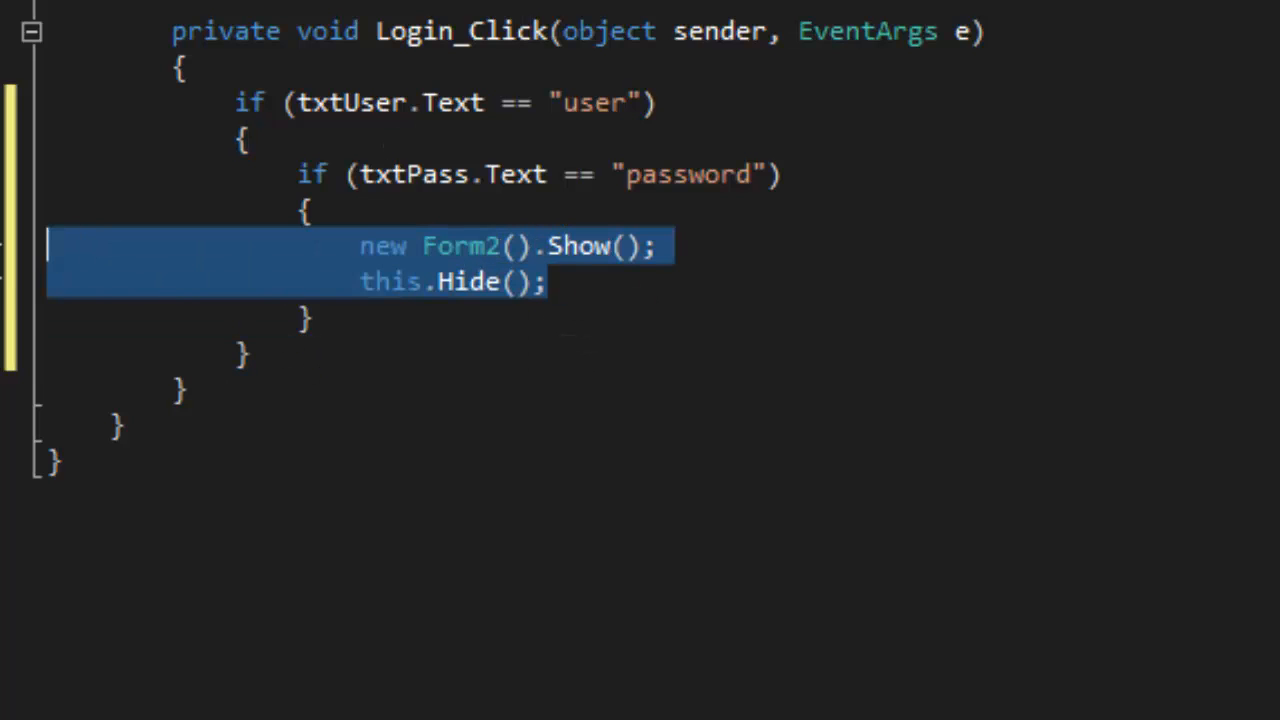
pyautogui.click(304, 150)
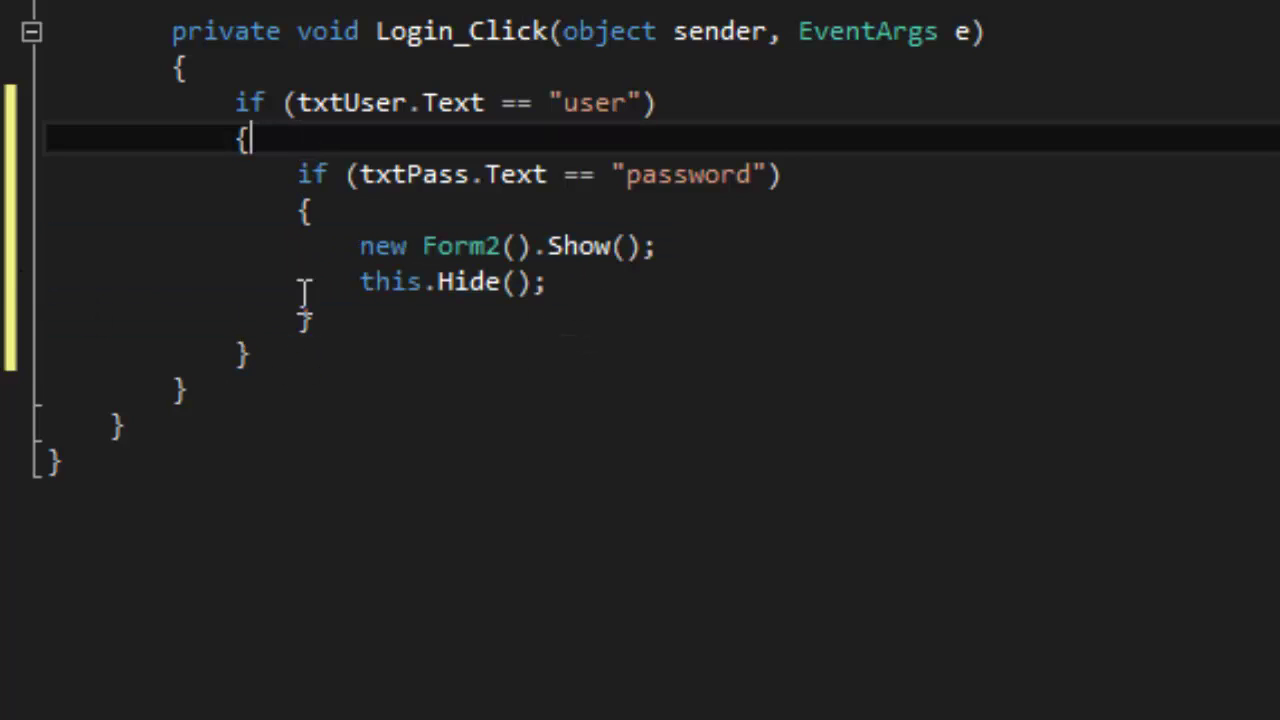
pyautogui.click(301, 370)
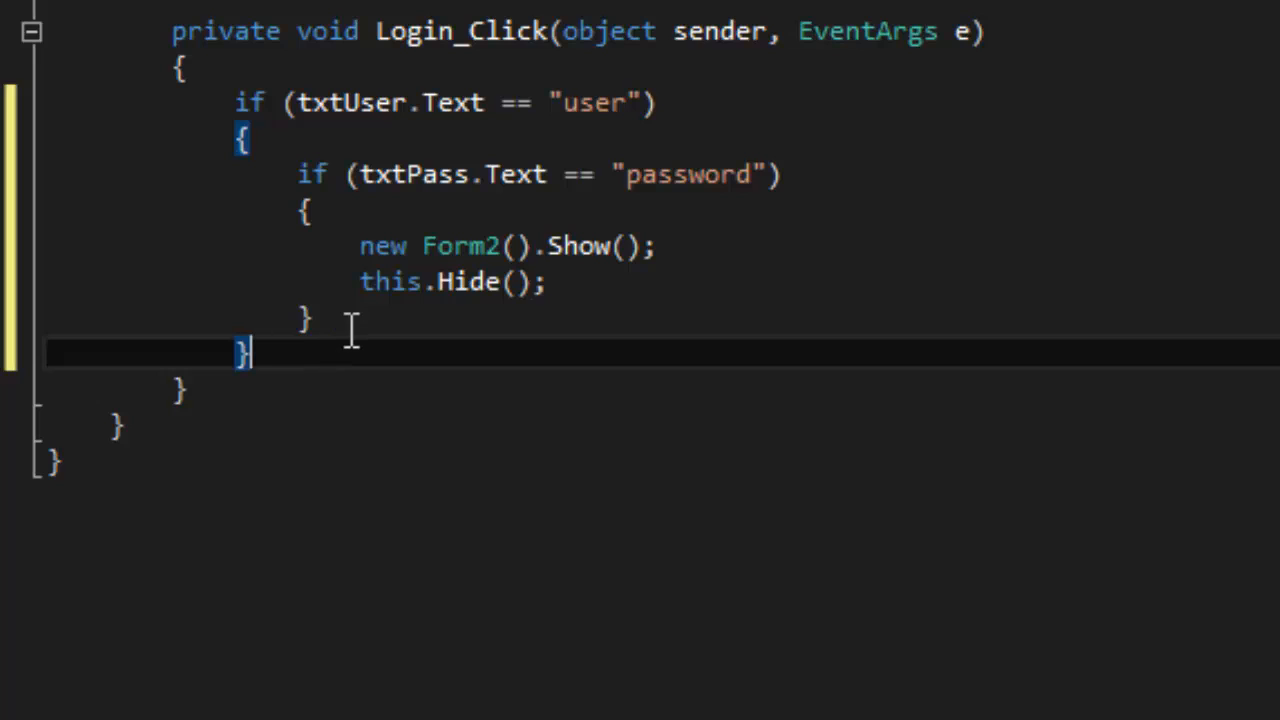
pyautogui.click(350, 320)
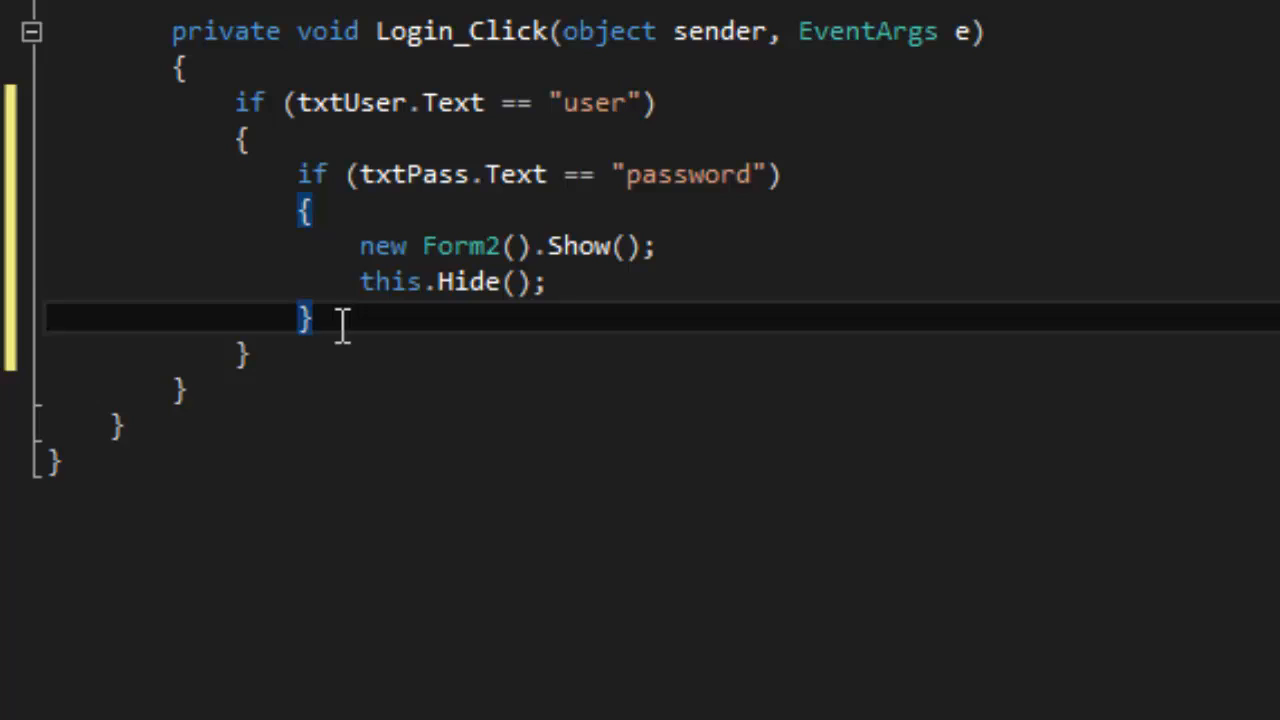
pyautogui.press('Return')
pyautogui.press('Return')
pyautogui.write('else')
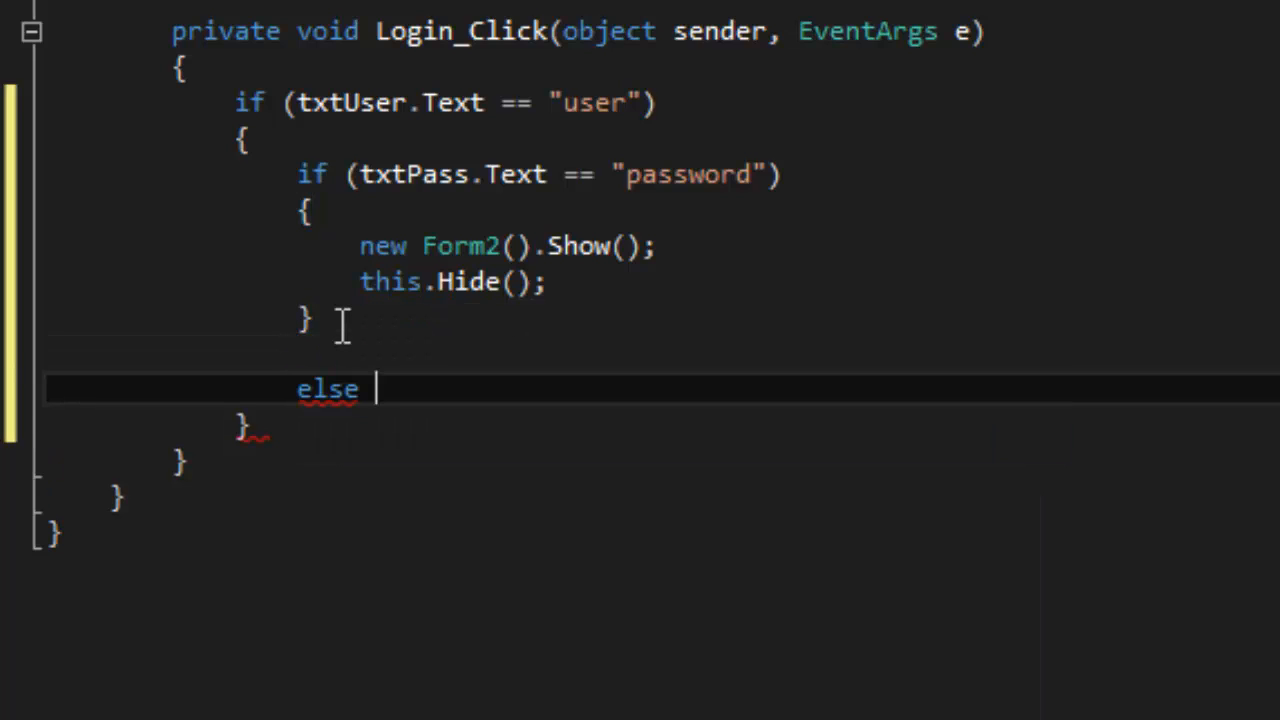
pyautogui.press('Down')
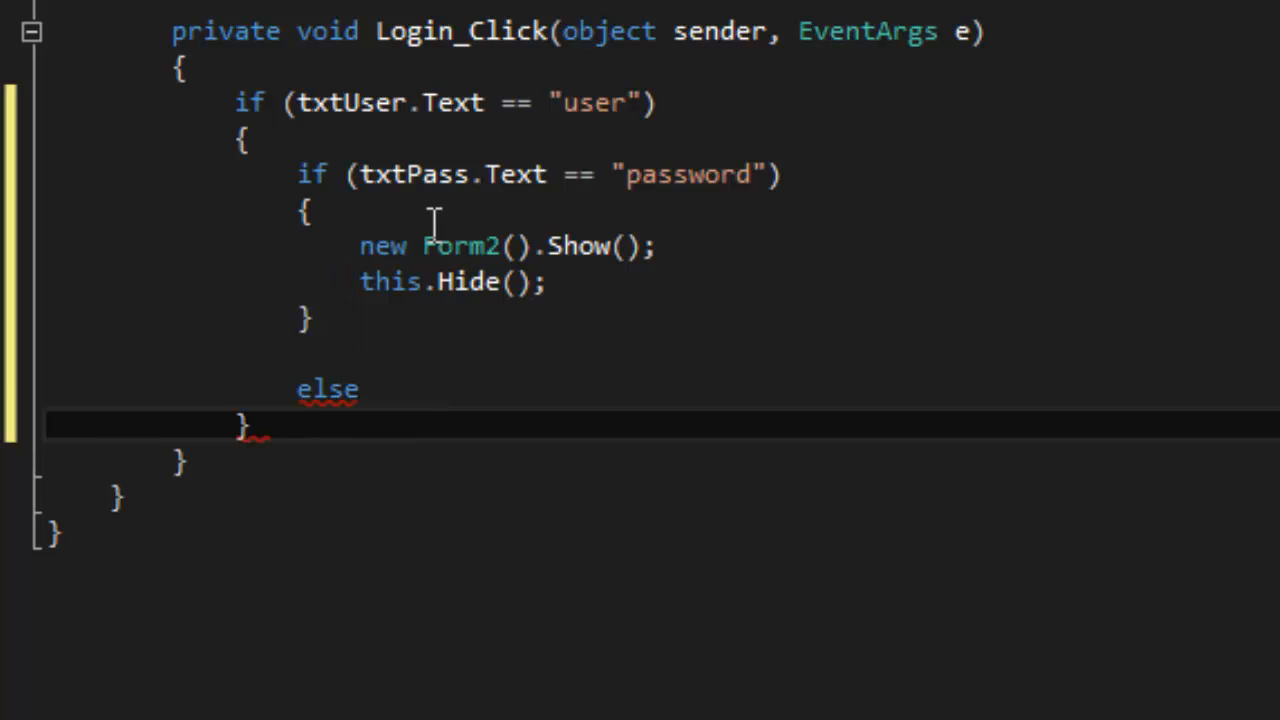
# Write the bare else keyword after the password check, reviewing the condition and Form2 lines
pyautogui.moveTo(372, 178); pyautogui.dragTo(780, 230)
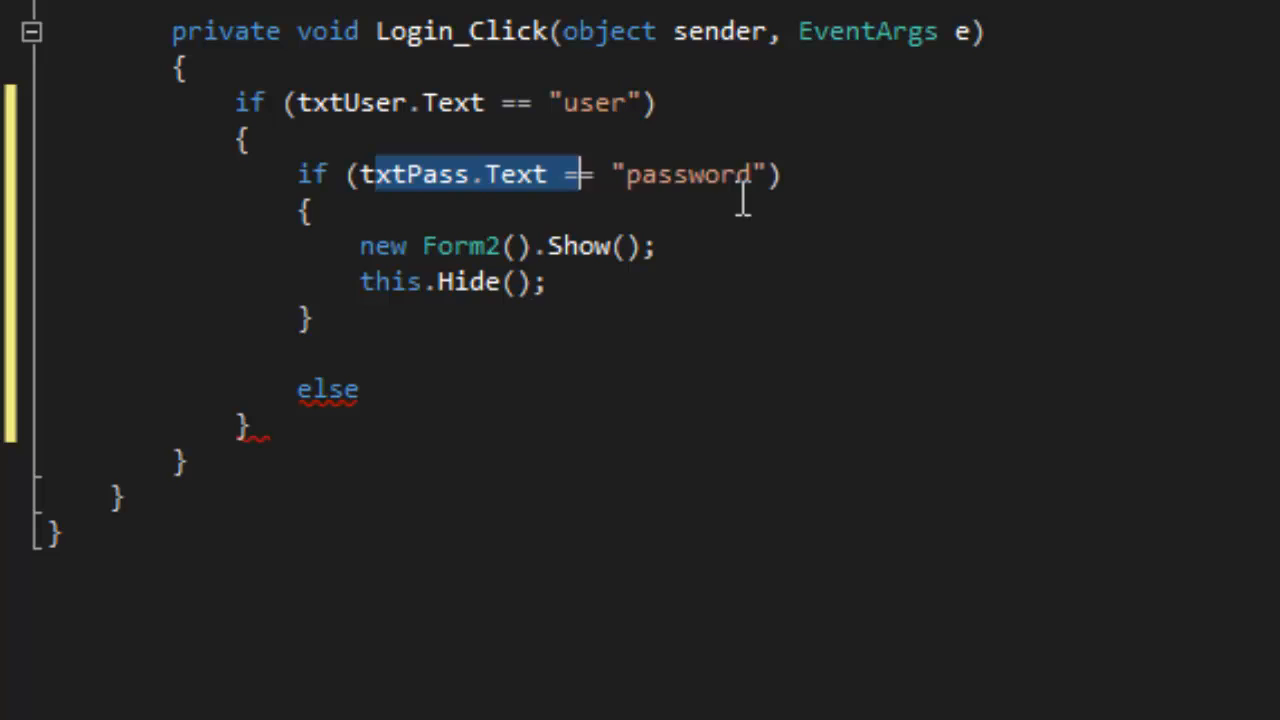
pyautogui.moveTo(545, 286); pyautogui.dragTo(263, 250)
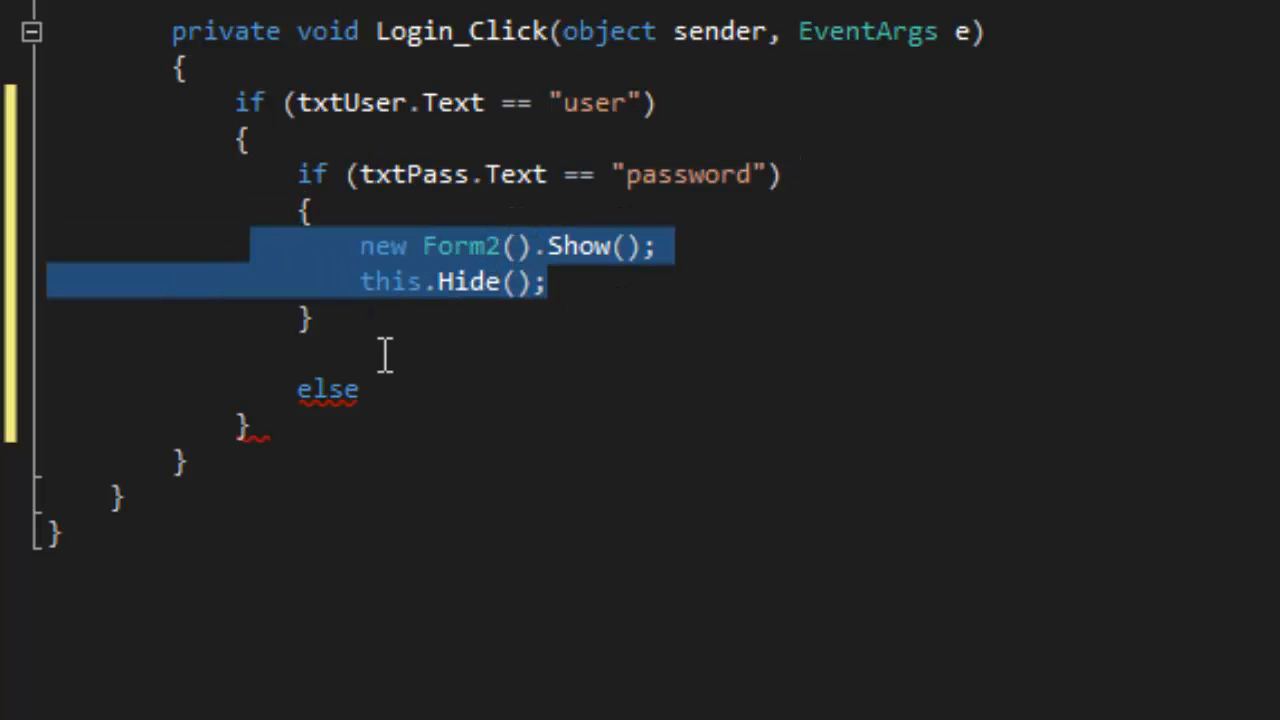
pyautogui.click(315, 420)
pyautogui.click(371, 391)
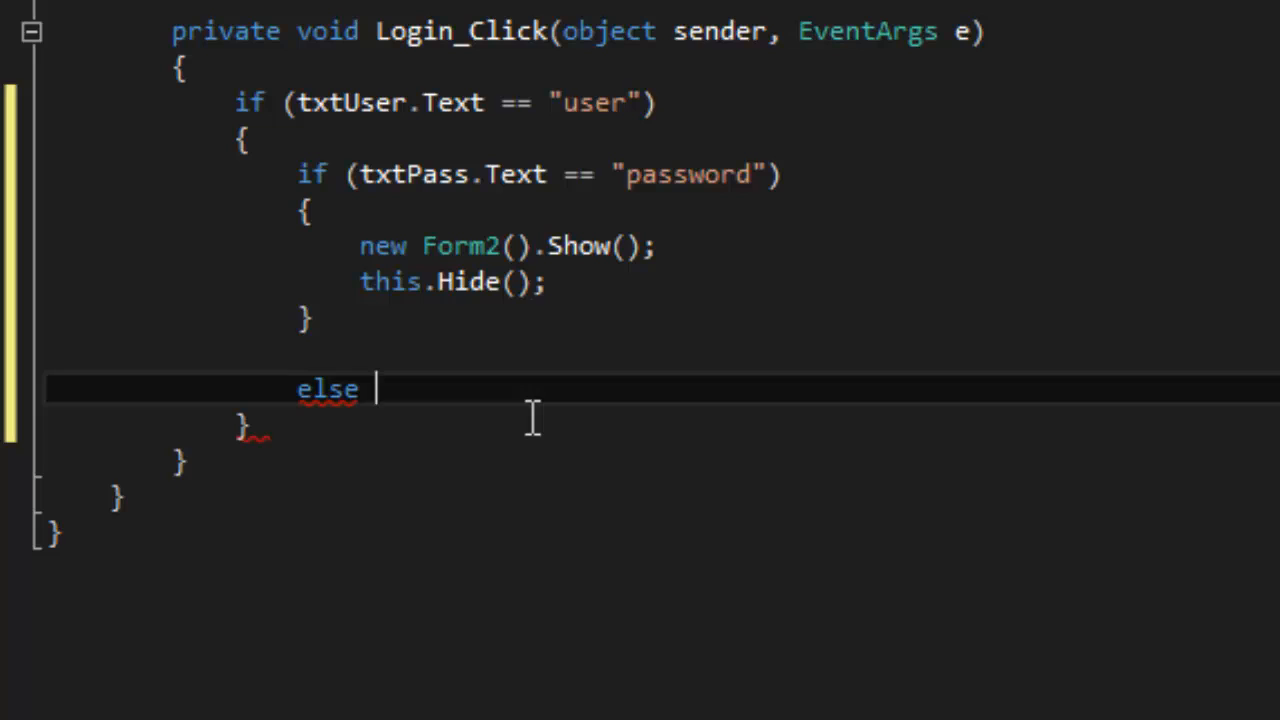
# Fill the else braces with MessageBox.Show("Error: Please enter the correct information");
pyautogui.press('Return')
pyautogui.write('{')
pyautogui.press('Return')
pyautogui.press('Return')
pyautogui.write('}')
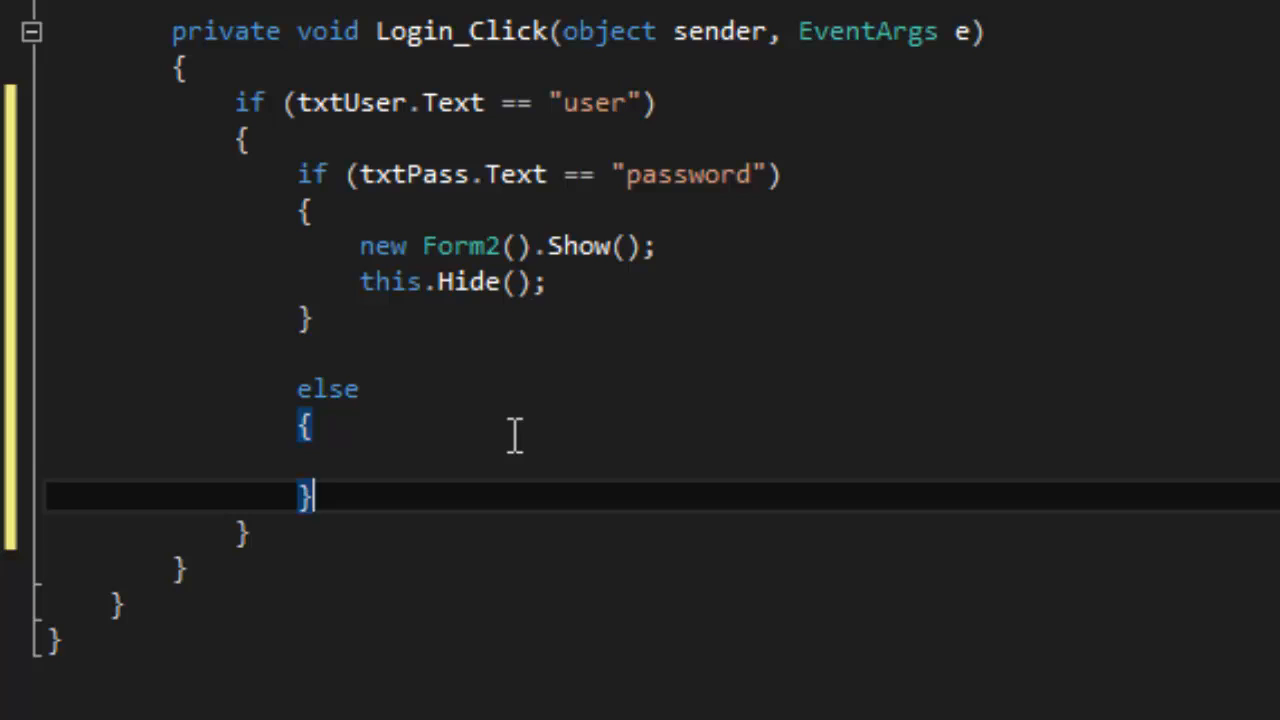
pyautogui.click(512, 440)
pyautogui.press('Return')
pyautogui.write('M')
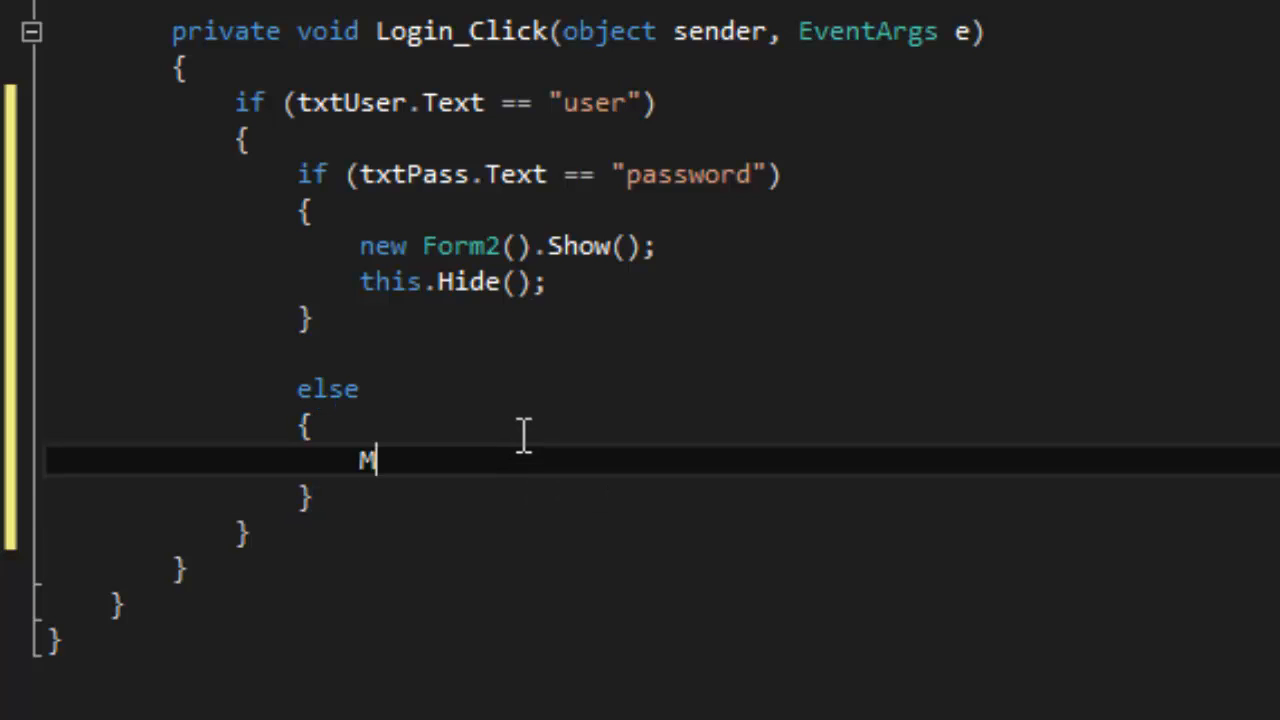
pyautogui.write('essag')
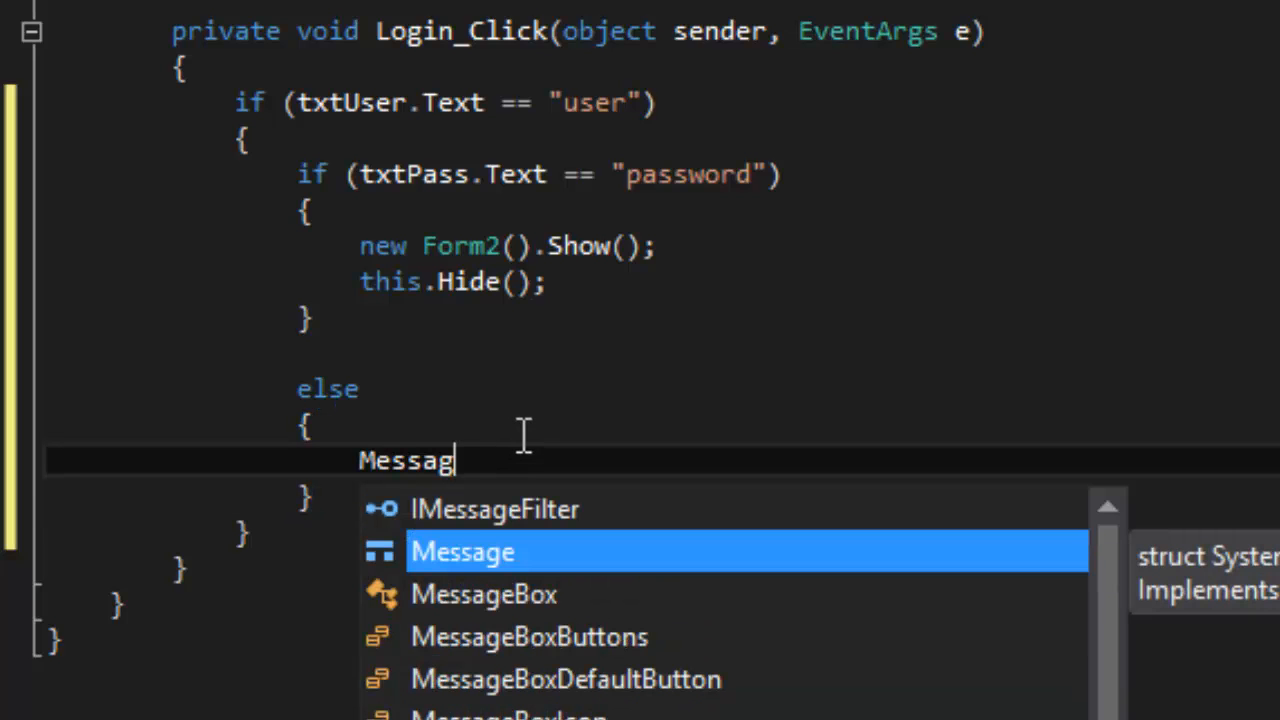
pyautogui.write('eB')
pyautogui.press('Tab')
pyautogui.write('.')
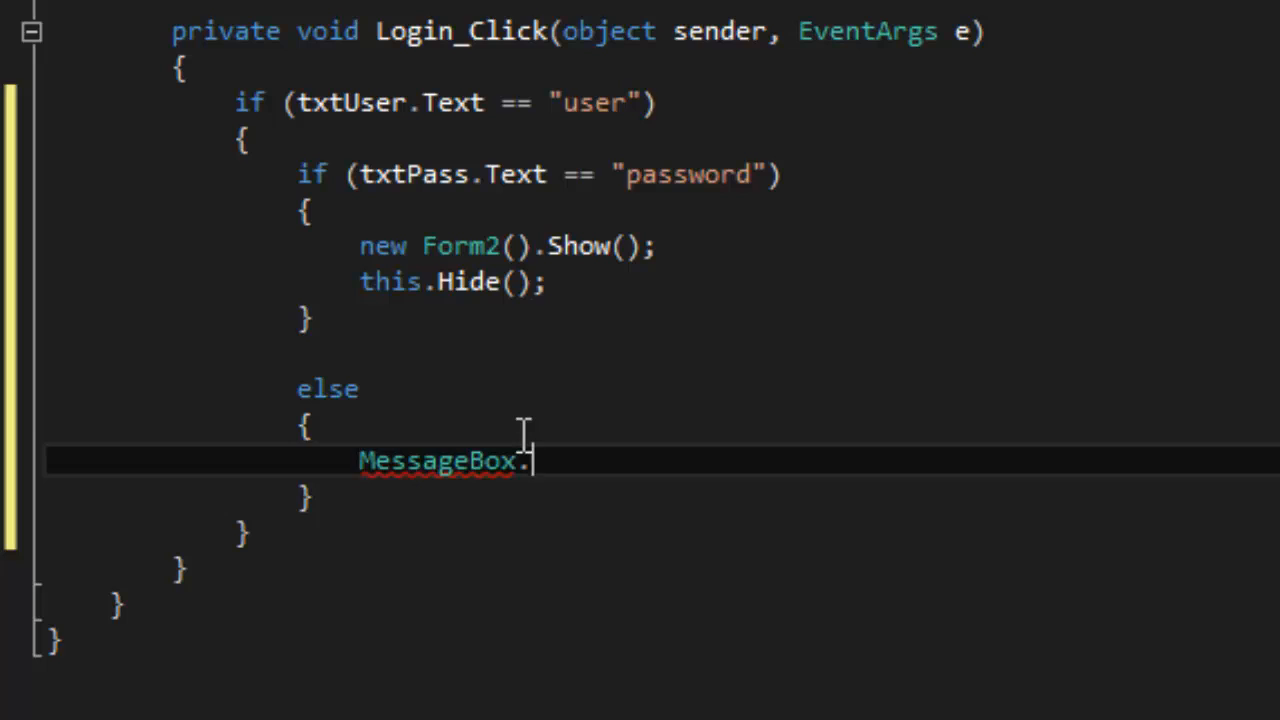
pyautogui.write('Show(')
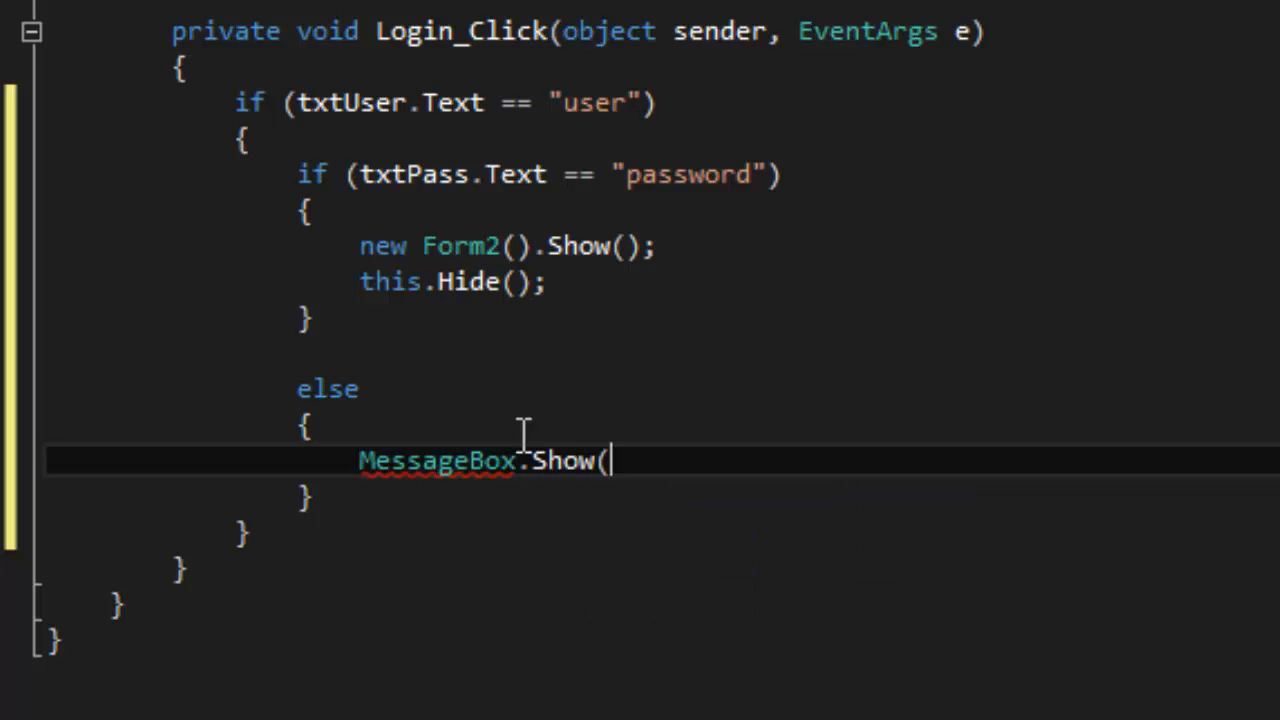
pyautogui.write('"')
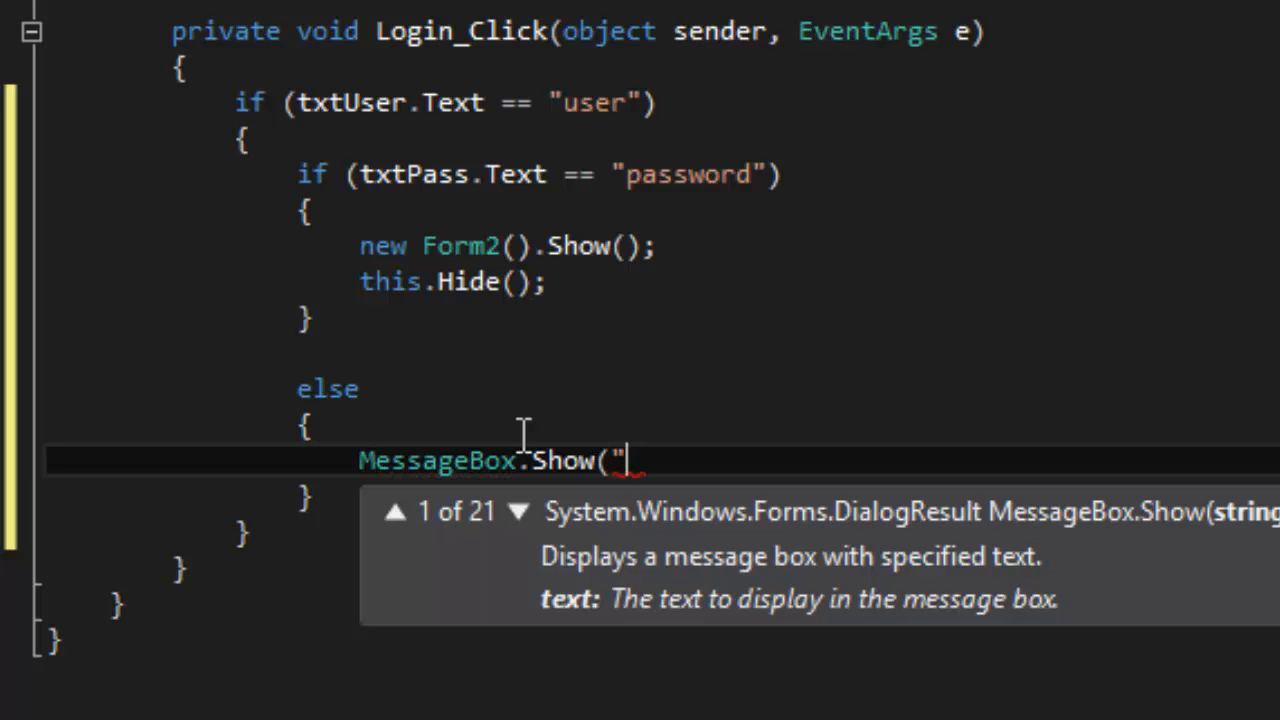
pyautogui.write('Error')
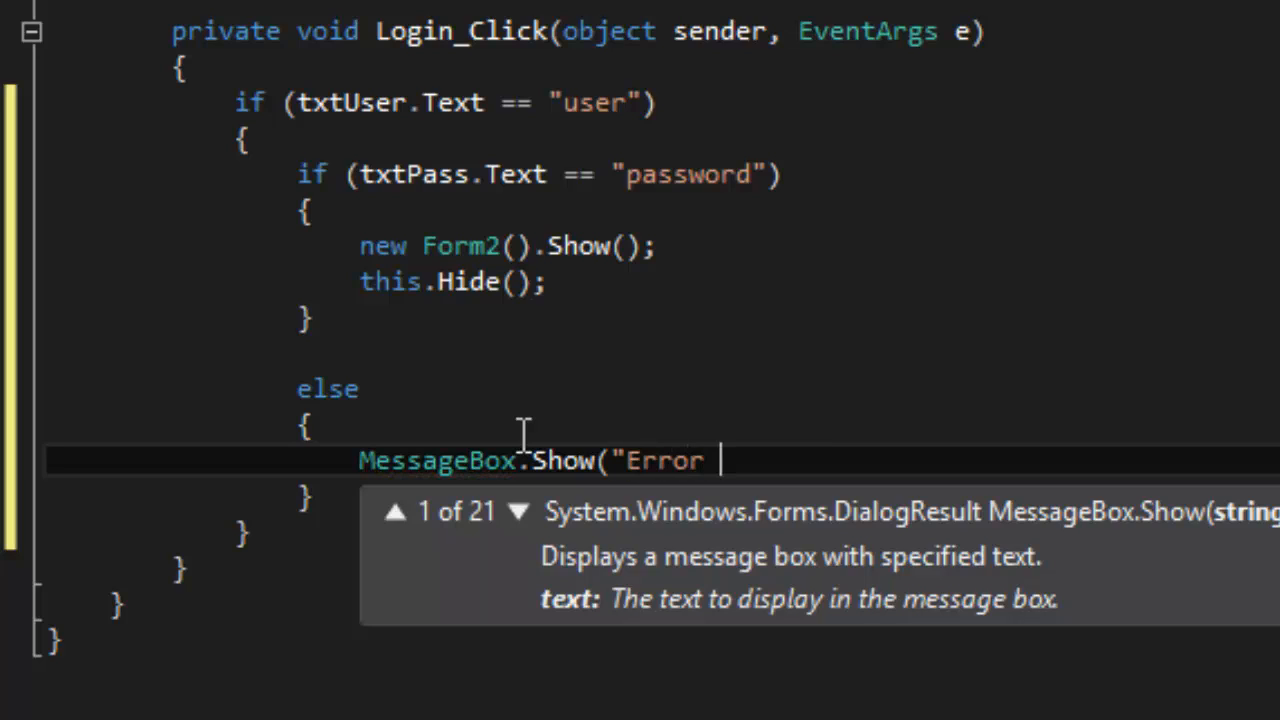
pyautogui.press('BackSpace')
pyautogui.write(': Th')
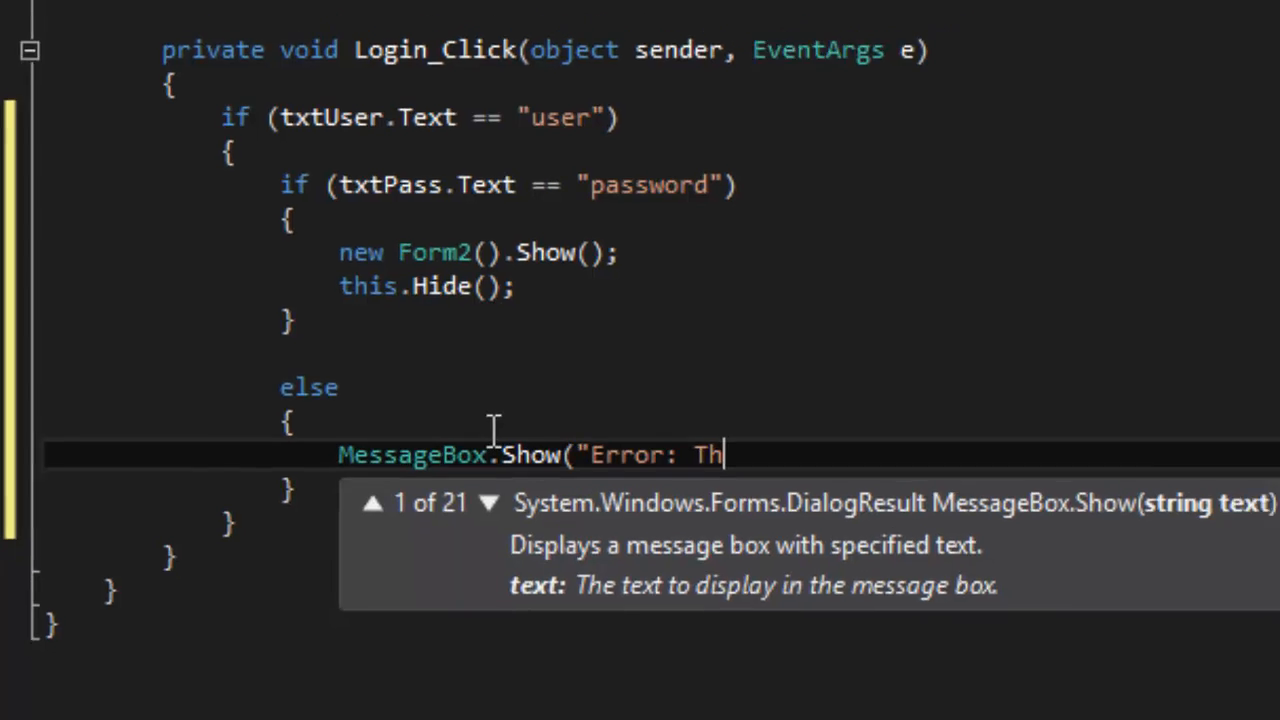
pyautogui.write(' Please ')
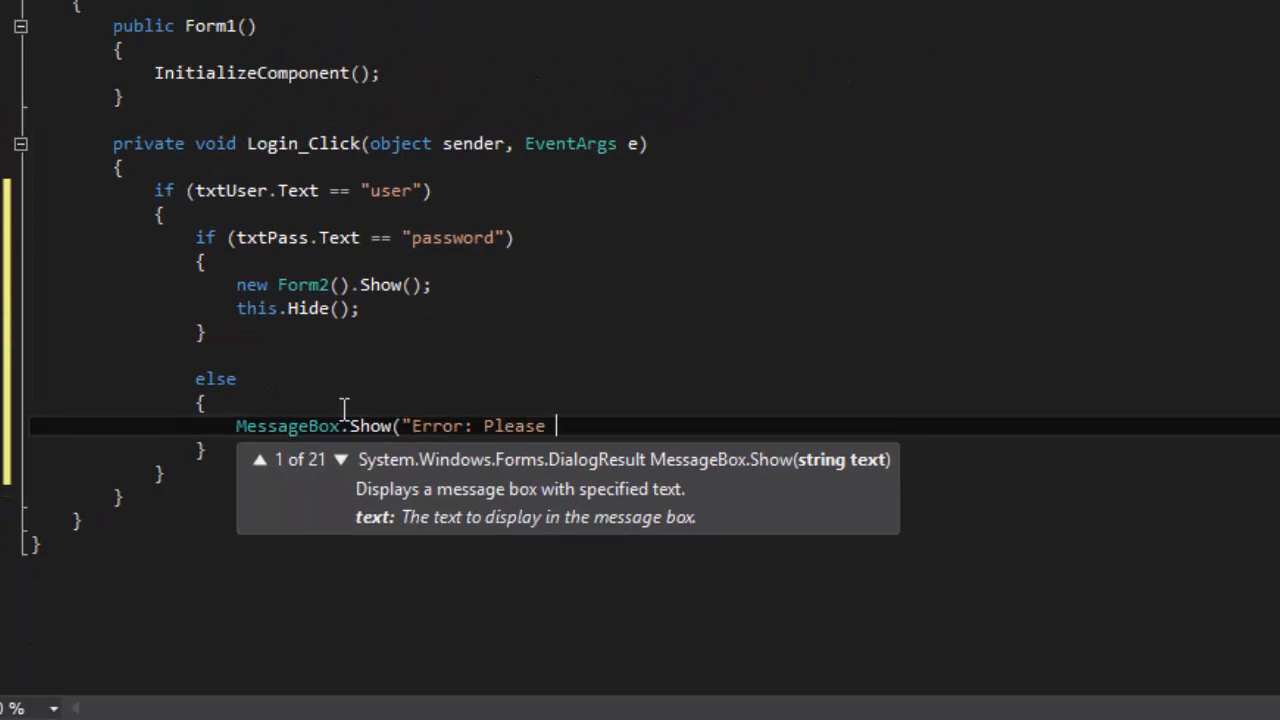
pyautogui.write('enter the corr')
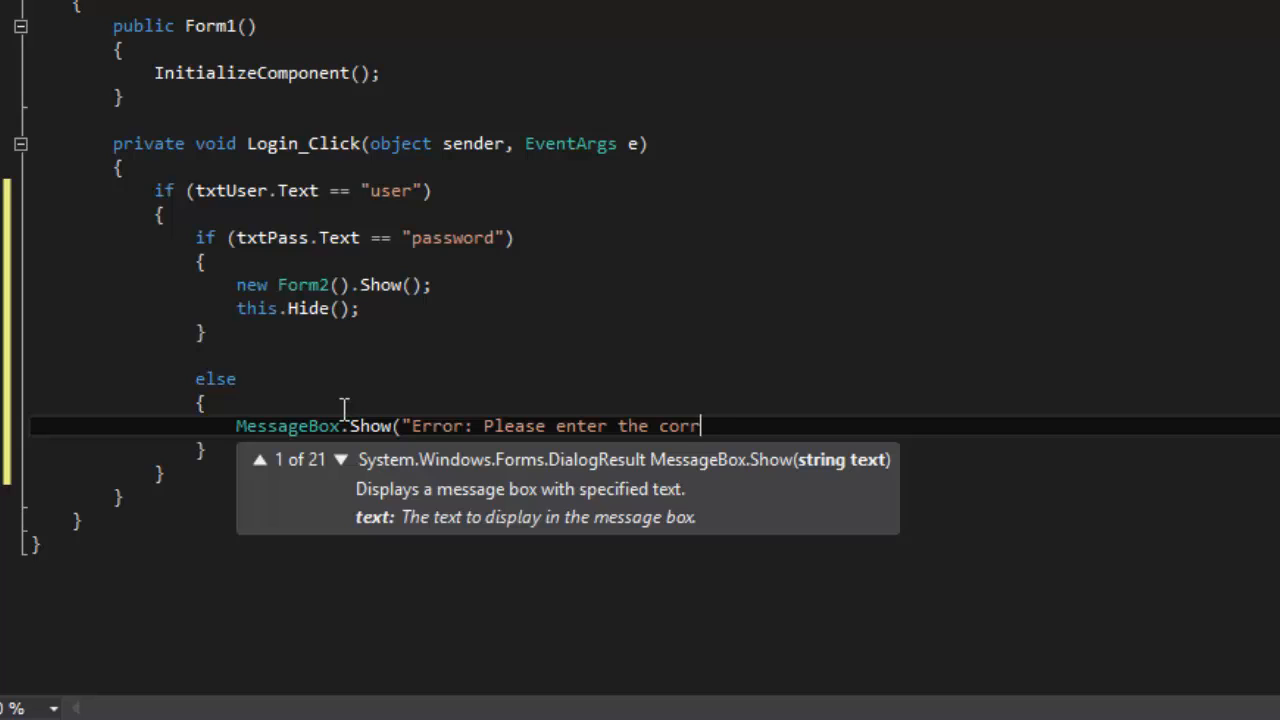
pyautogui.write('ect information')
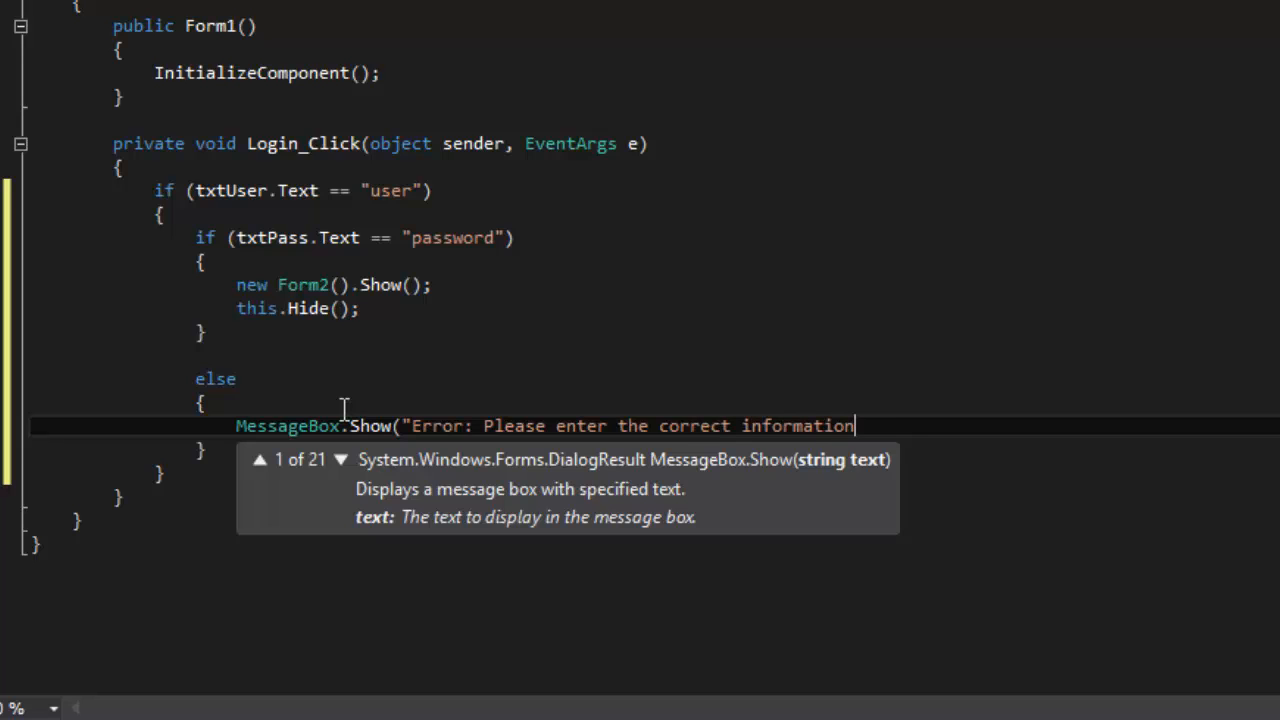
pyautogui.write('");')
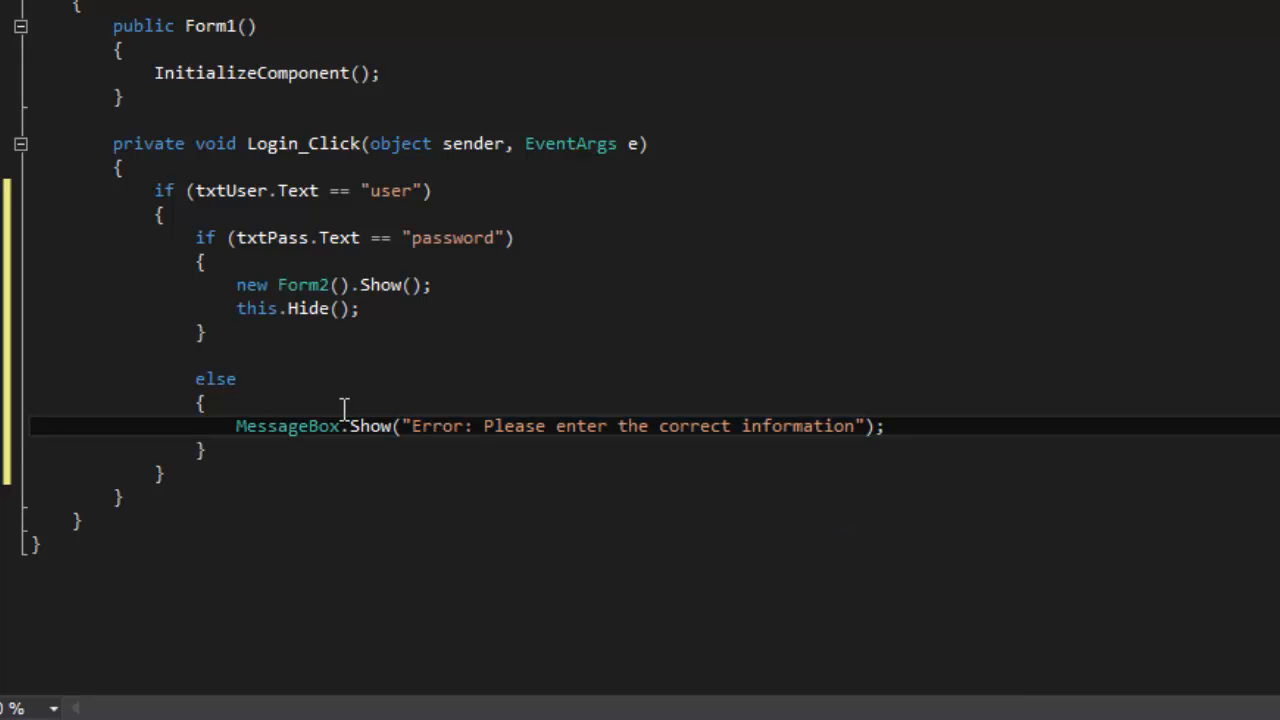
pyautogui.click(173, 472)
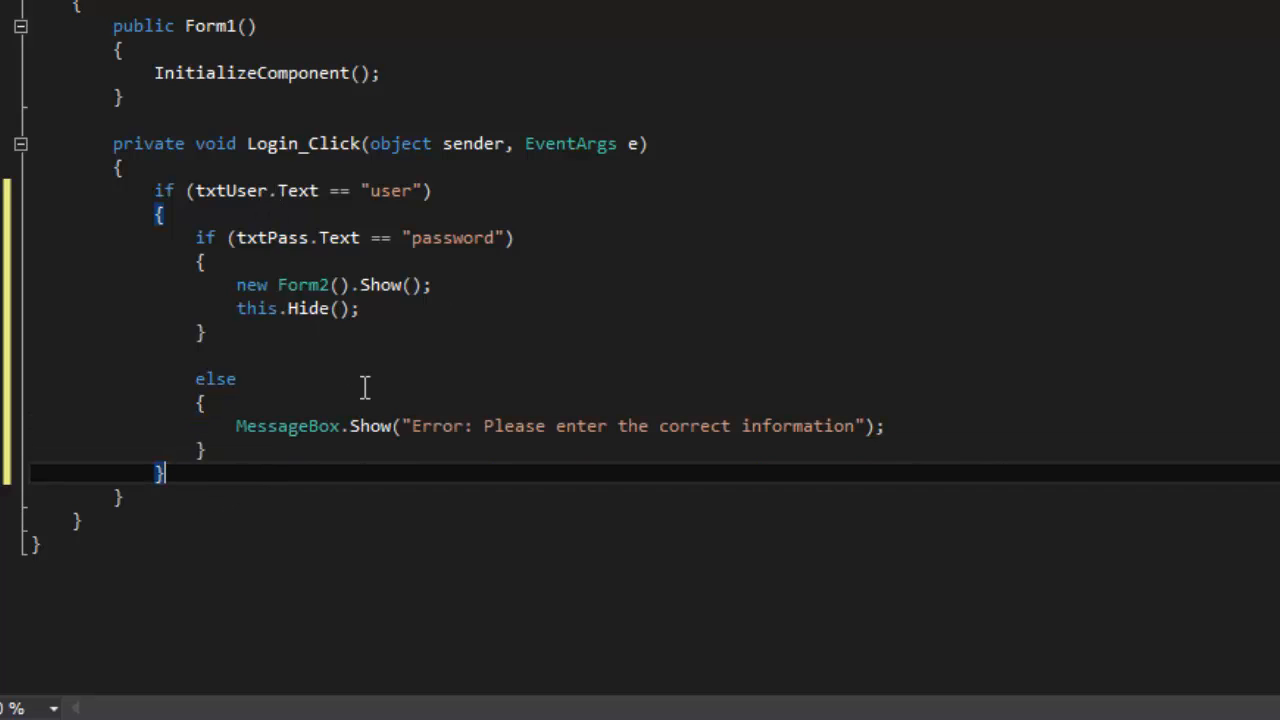
# Add an outer else with empty braces after the username-check block
pyautogui.press('Return')
pyautogui.press('Return')
pyautogui.write('else')
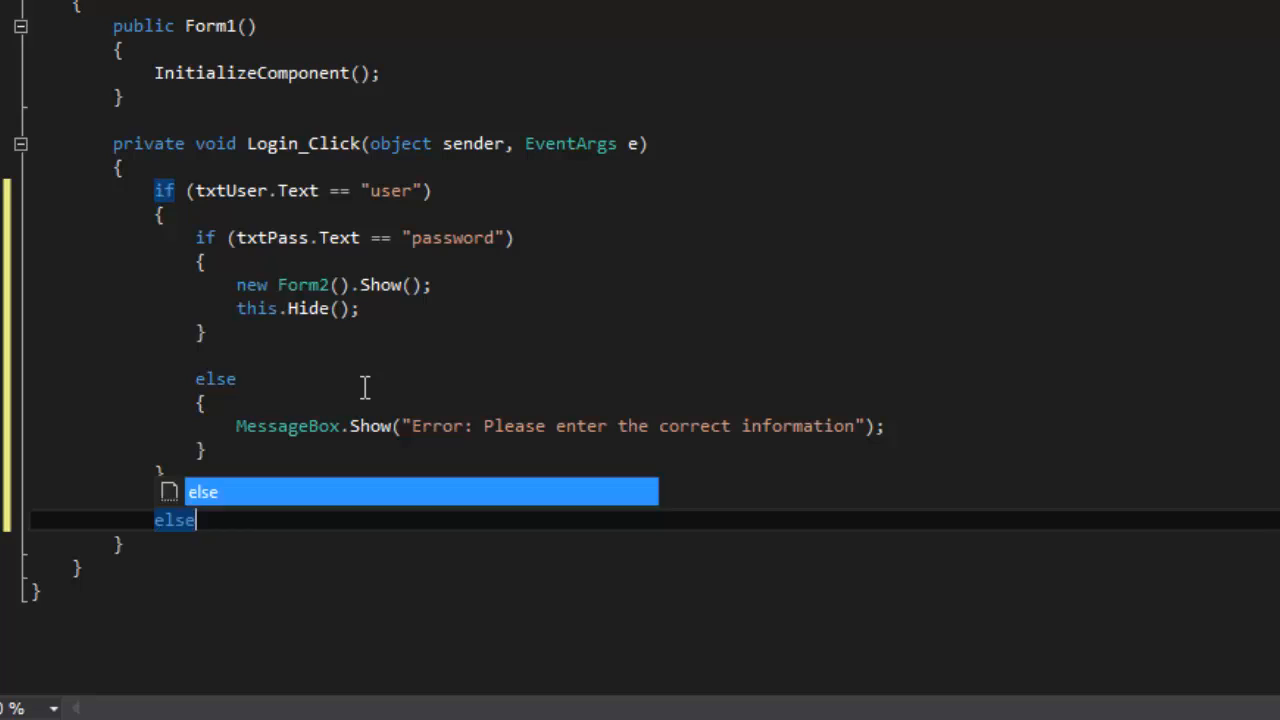
pyautogui.press('Return')
pyautogui.write('{')
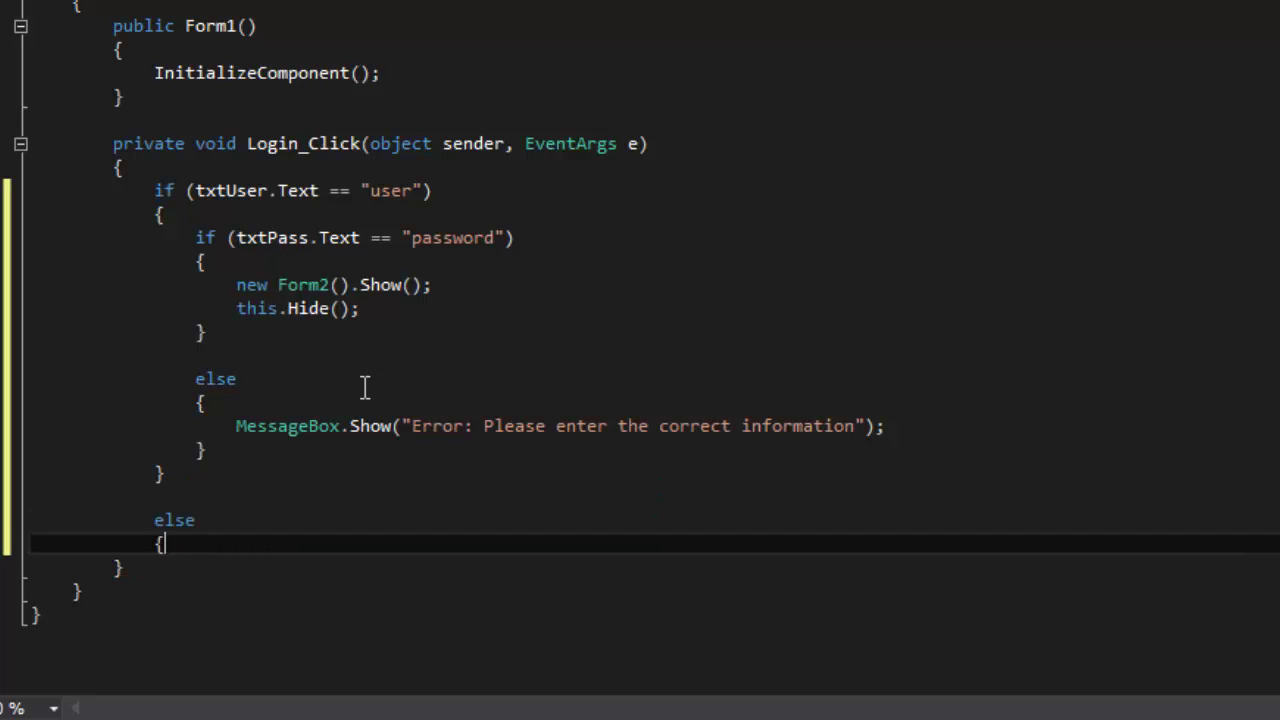
pyautogui.press('Return')
pyautogui.press('Return')
pyautogui.write('}')
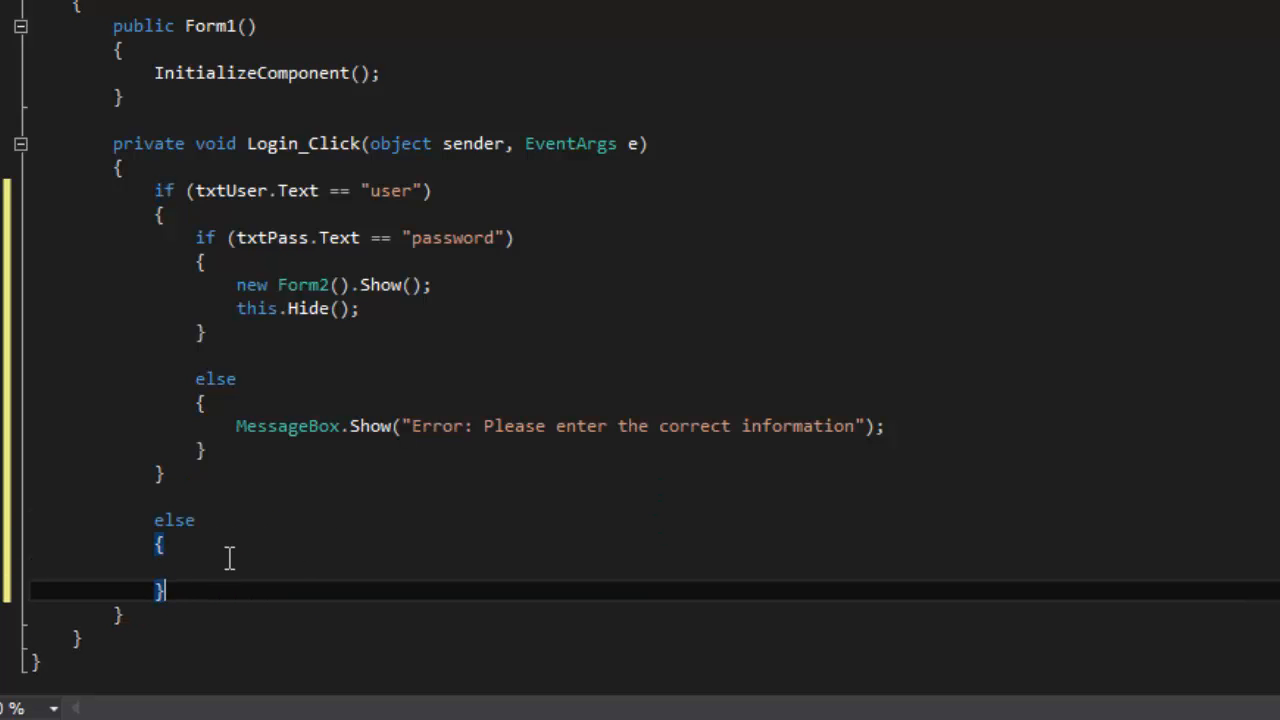
pyautogui.click(229, 566)
pyautogui.write('Messa')
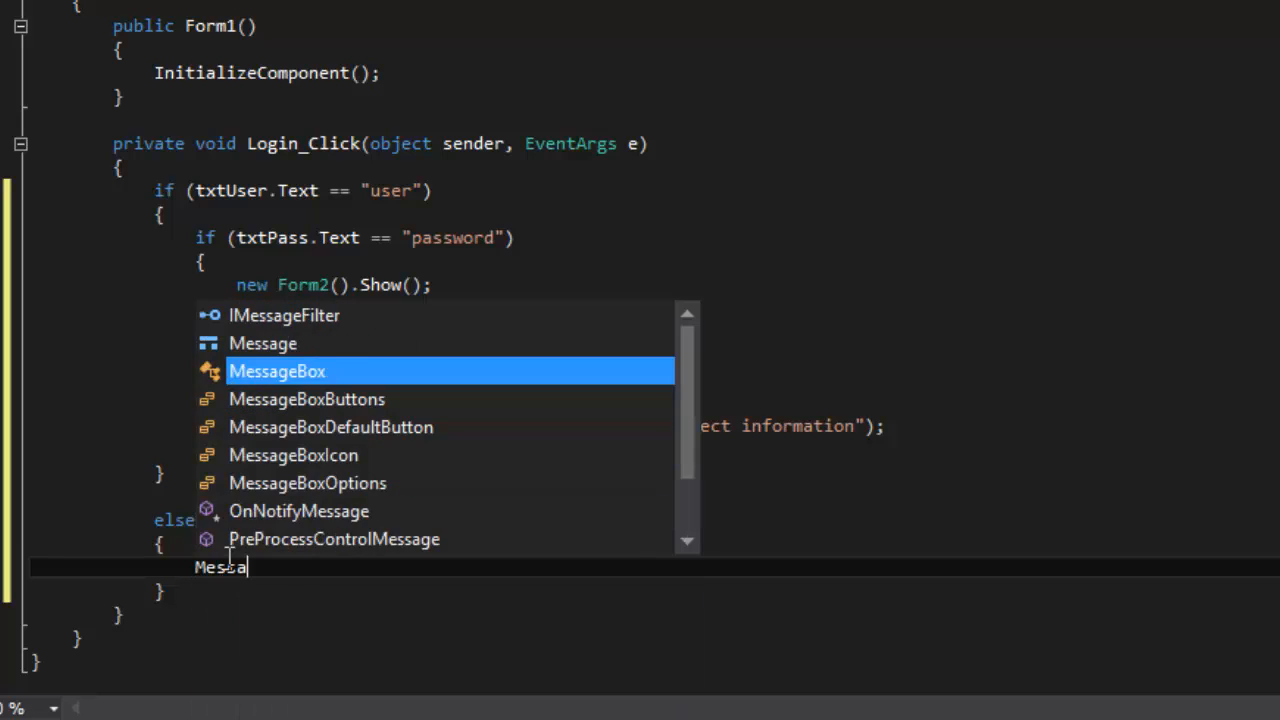
pyautogui.write('geboc')
# Write MessageBox.Show("Error: Please enter the correct information"); in the outer else
pyautogui.press('BackSpace')
pyautogui.write('x')
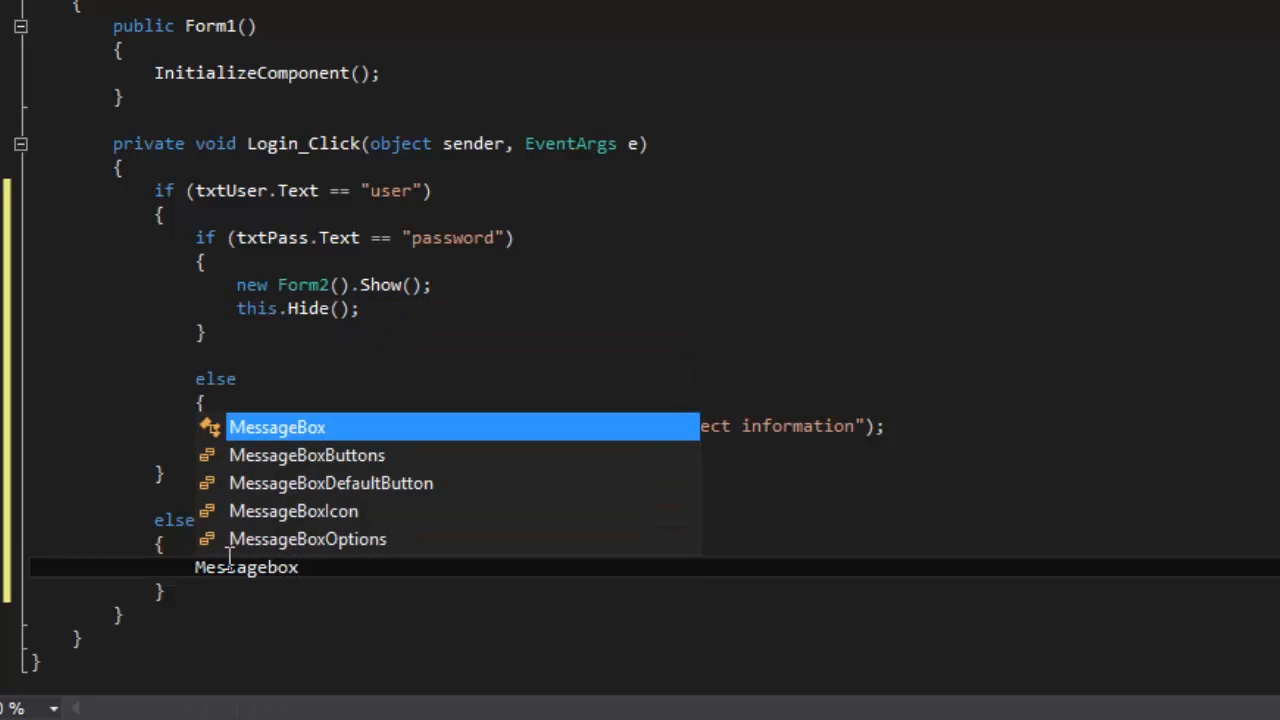
pyautogui.write('.Show  (')
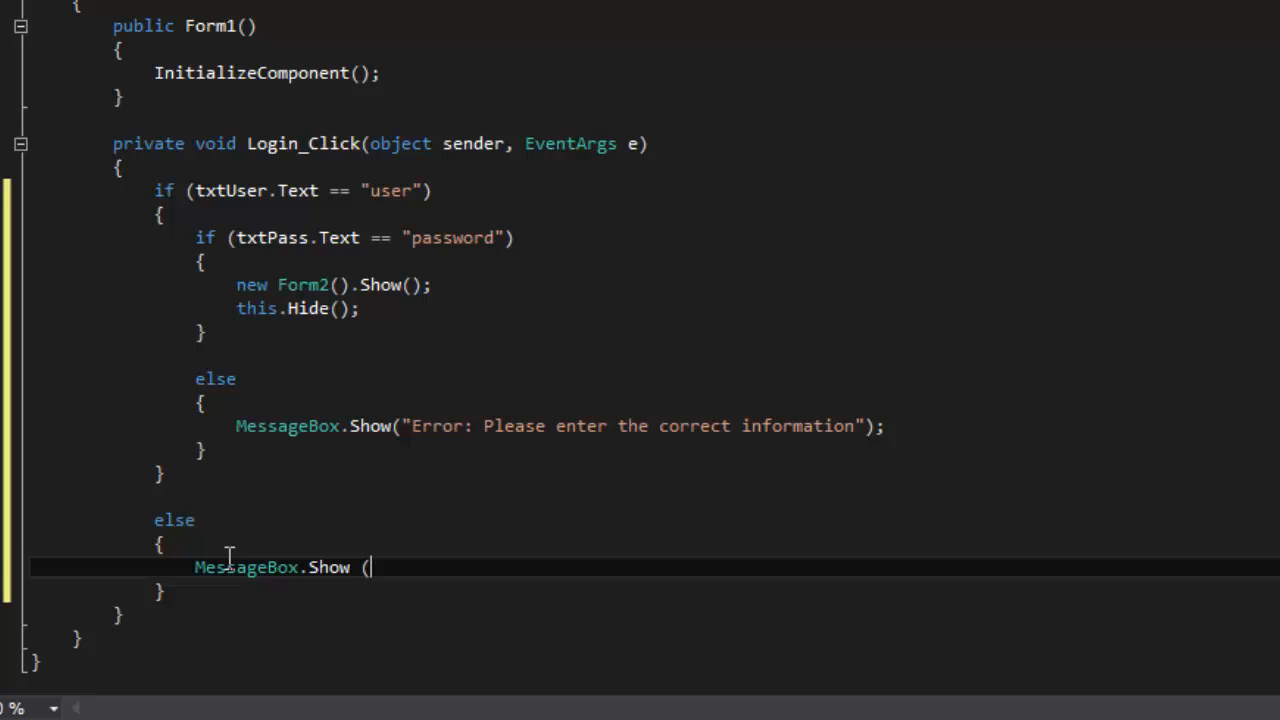
pyautogui.write('"')
pyautogui.write('rror: Ple')
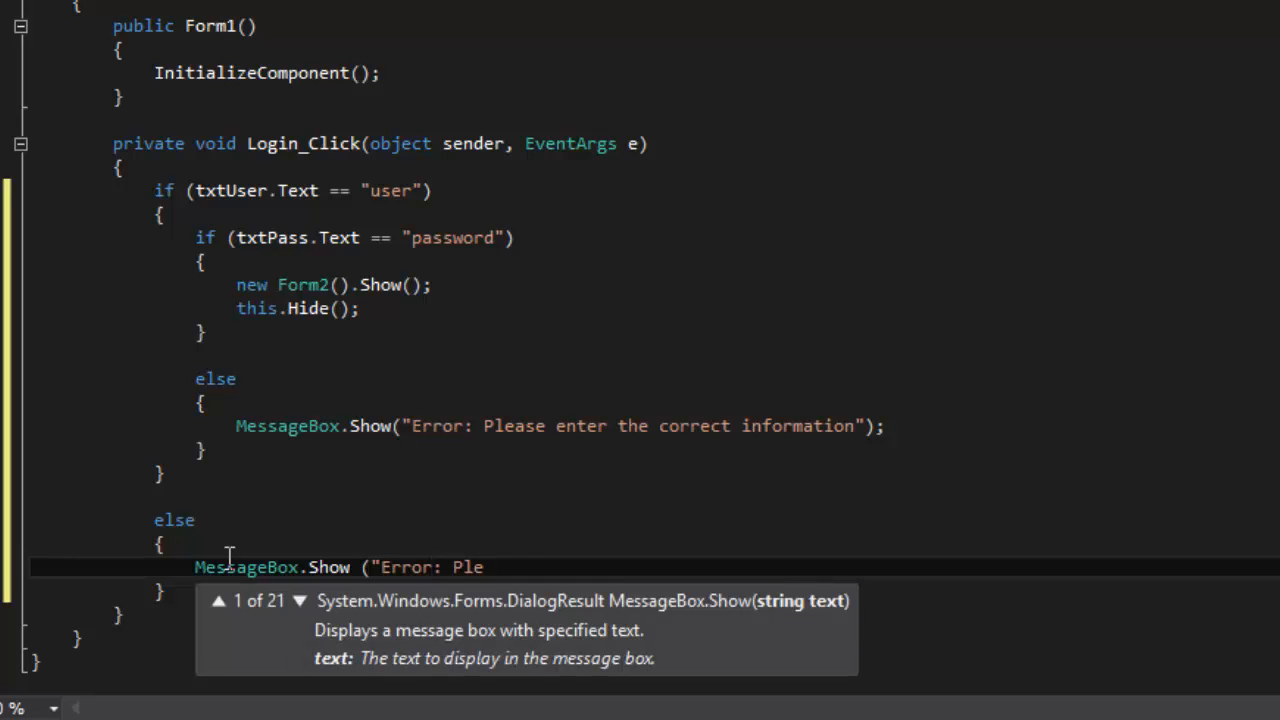
pyautogui.write('ase ')
pyautogui.write('nte')
pyautogui.press('BackSpace')
pyautogui.press('BackSpace')
pyautogui.write('r the cor')
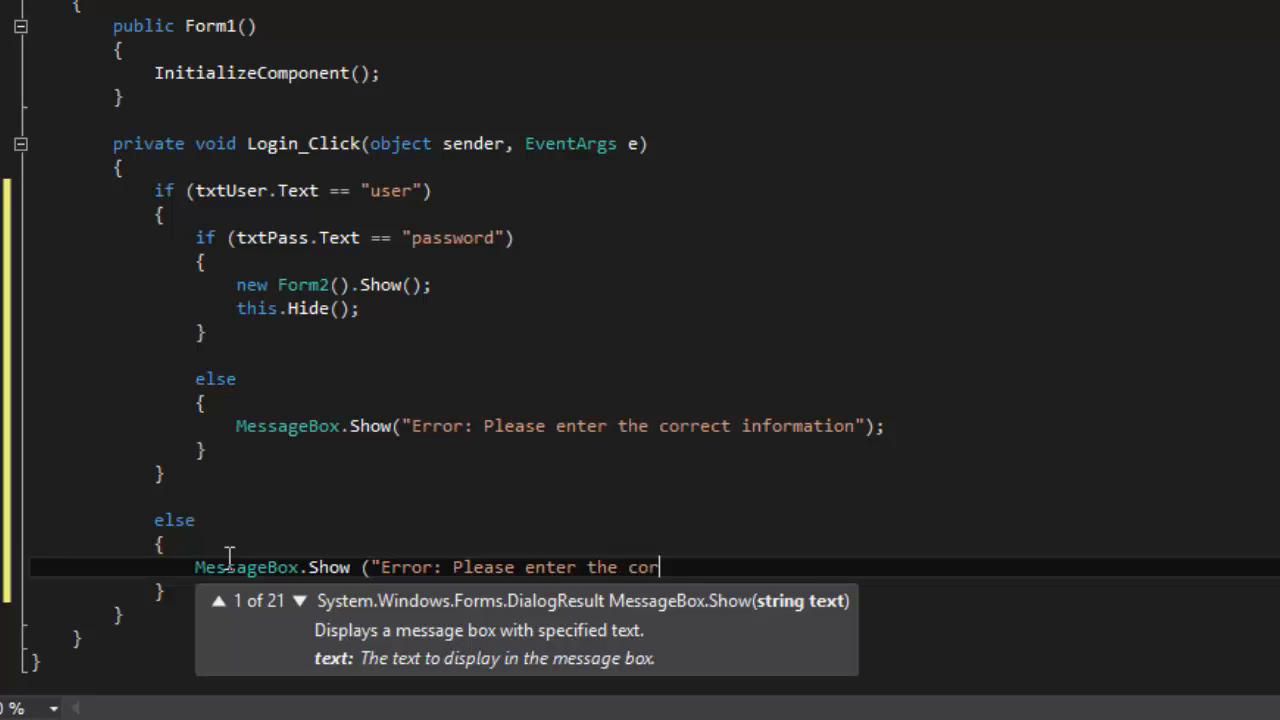
pyautogui.write('rect informa')
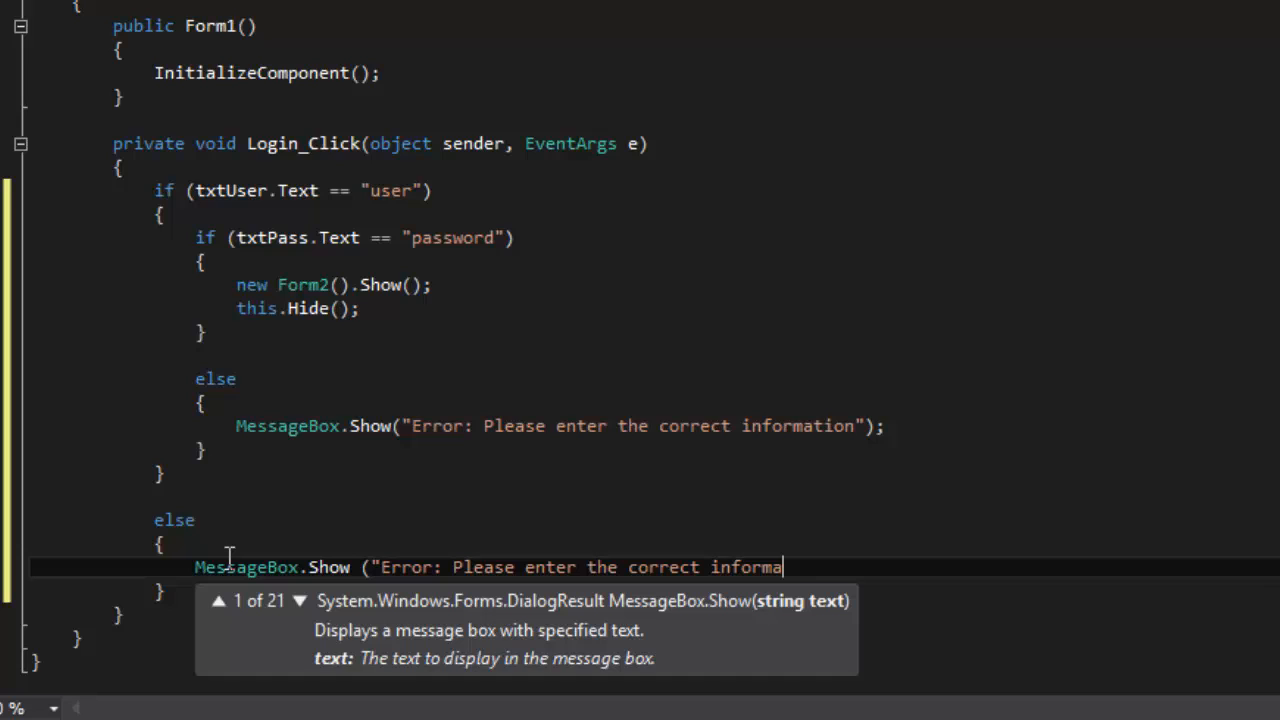
pyautogui.write('tion')
pyautogui.write('"')
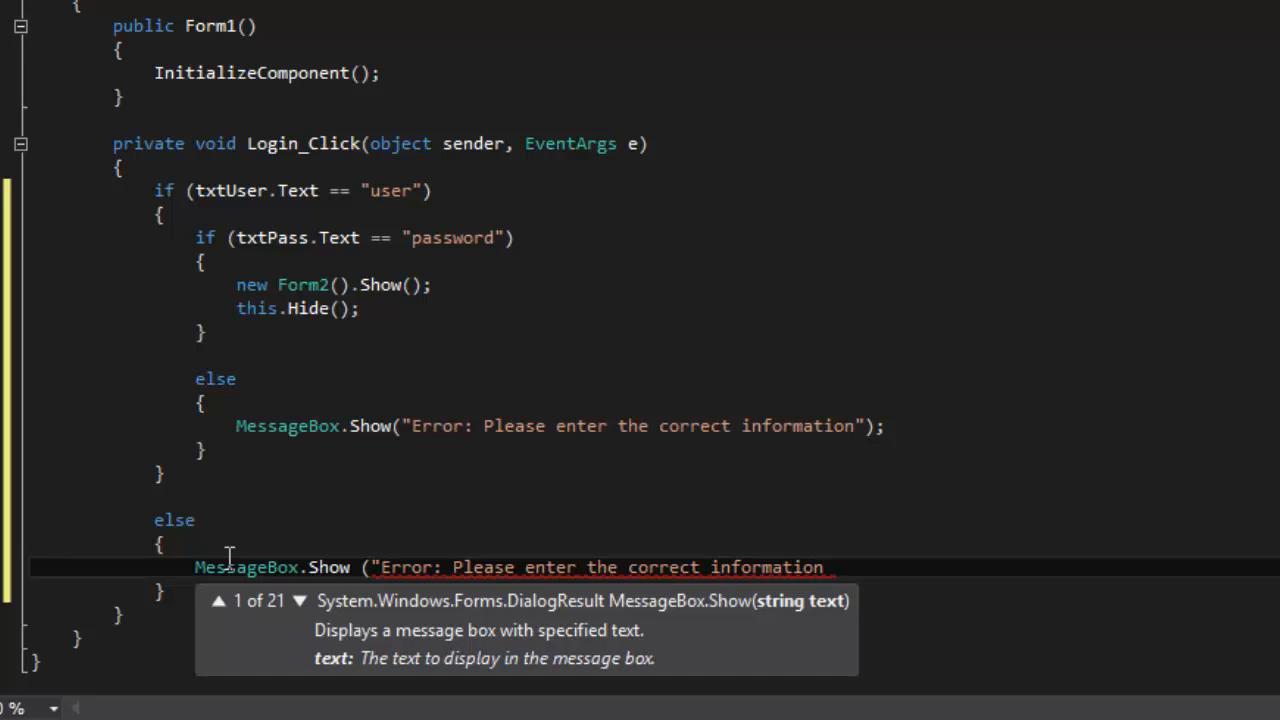
pyautogui.write(');')
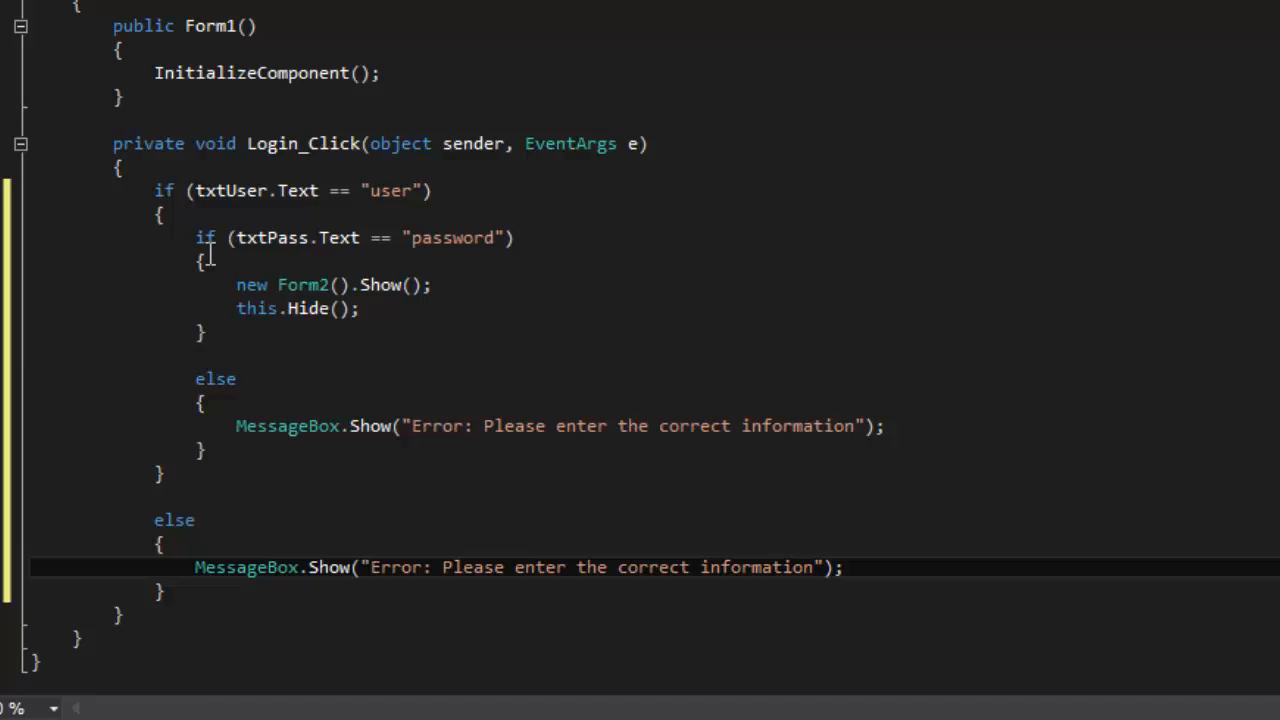
pyautogui.scroll(-4, 223, 251)
pyautogui.moveTo(209, 330); pyautogui.dragTo(240, 2)
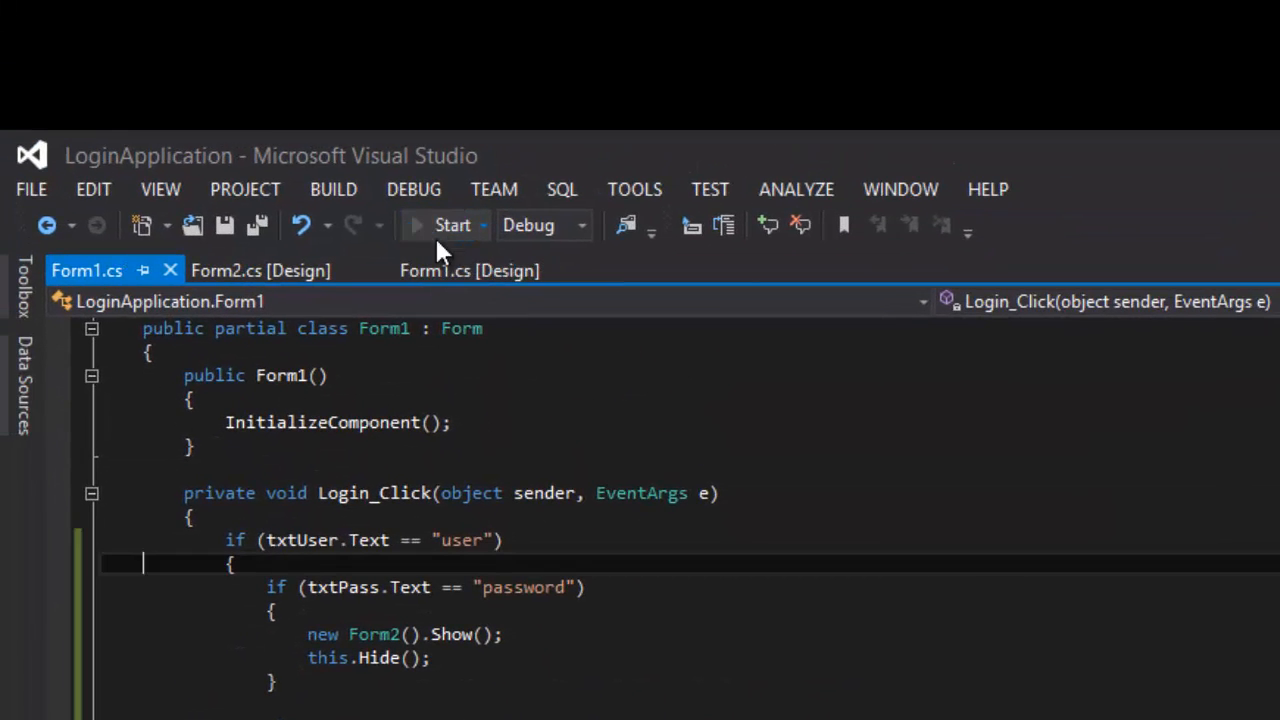
# Run the app and log in with user and password to open Form2
pyautogui.click(440, 225)
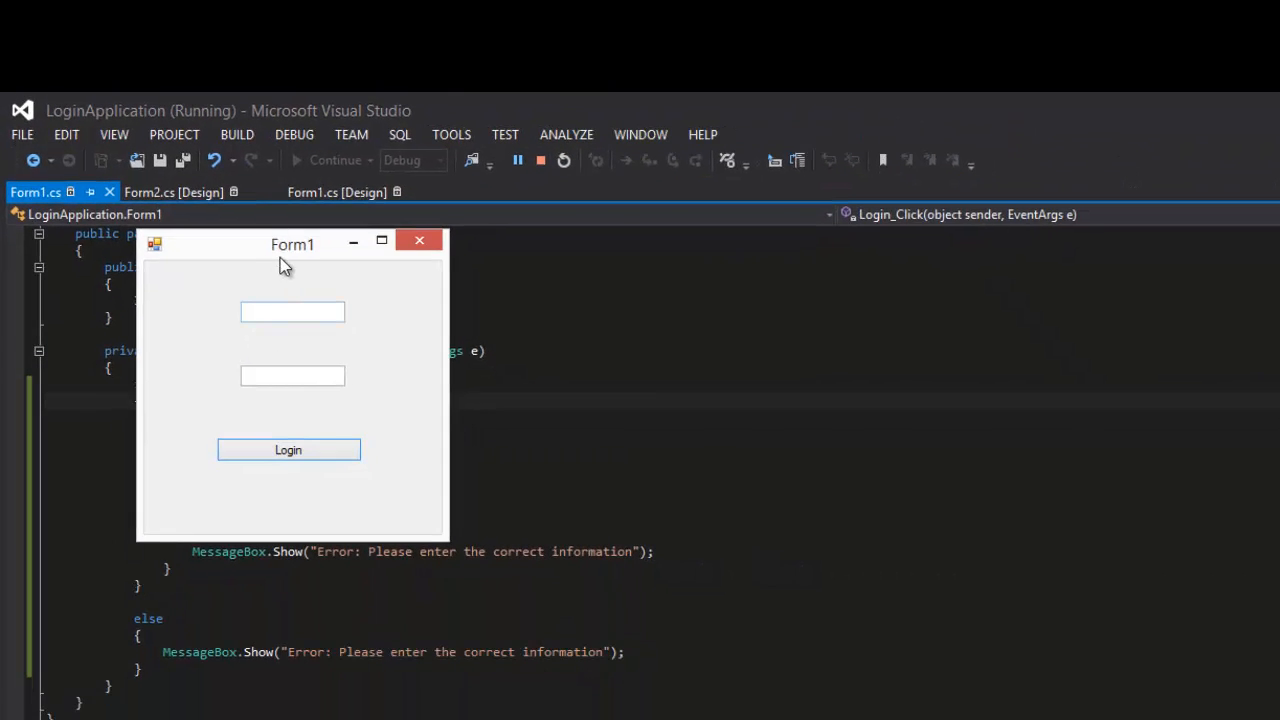
pyautogui.moveTo(280, 257); pyautogui.dragTo(596, 240)
pyautogui.click(583, 293)
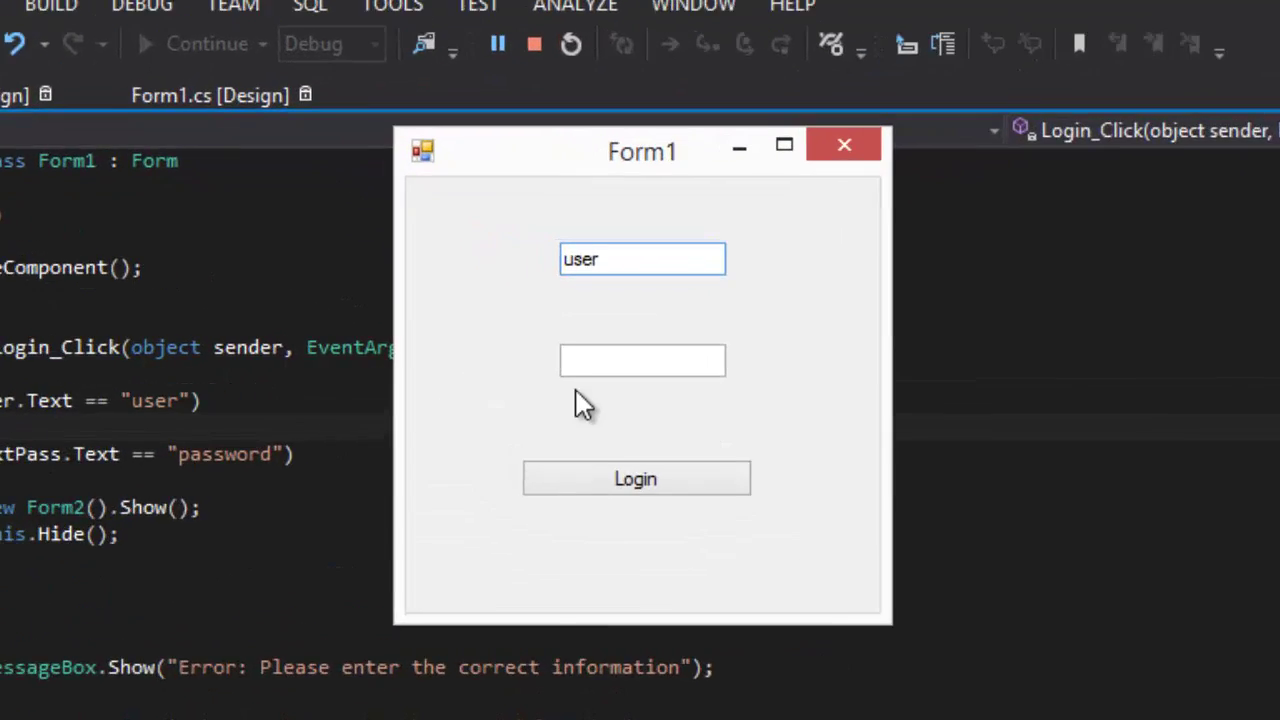
pyautogui.click(608, 359)
pyautogui.write('passw')
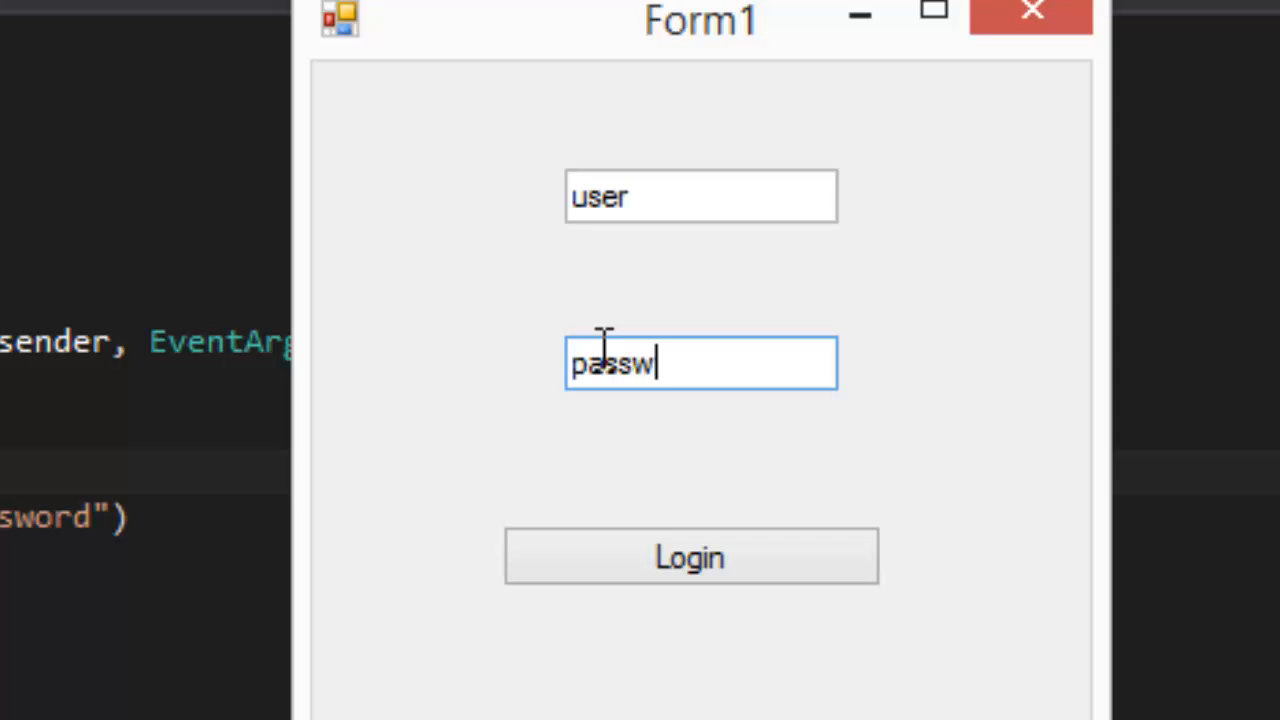
pyautogui.write('ord')
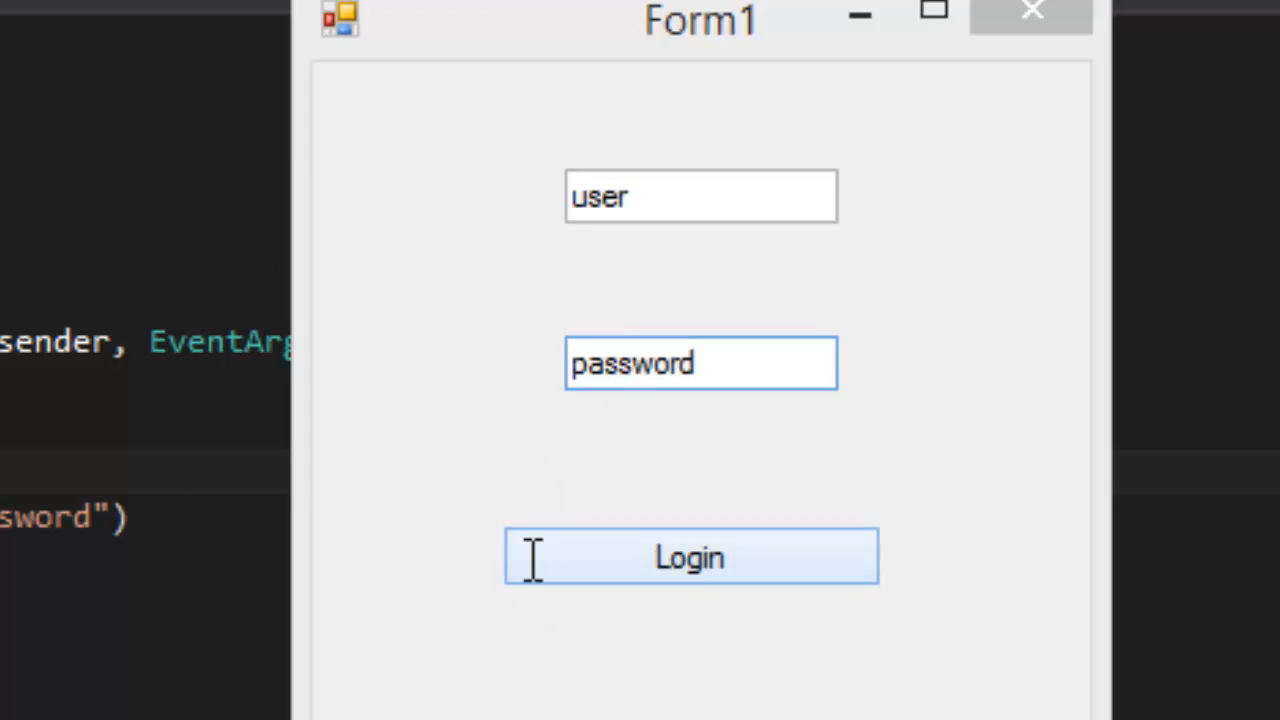
pyautogui.click(530, 557)
# Move Form2 aside and close it
pyautogui.moveTo(180, 130); pyautogui.dragTo(1057, 170)
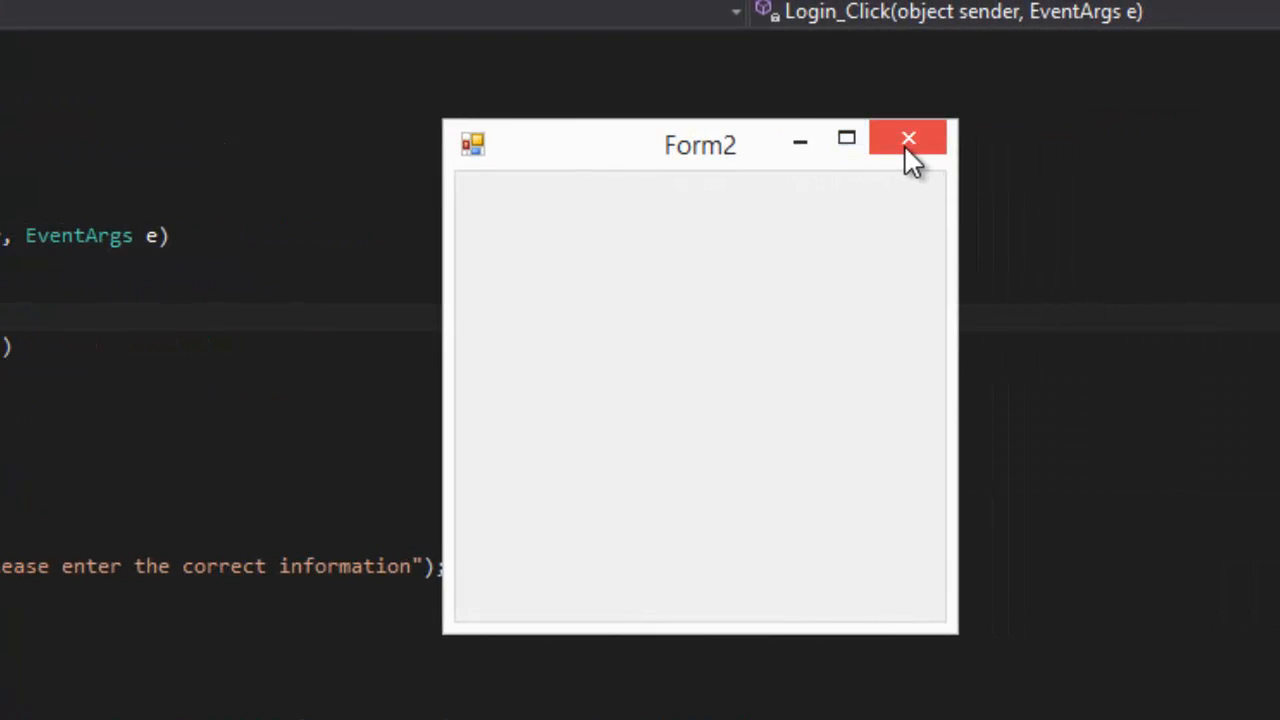
pyautogui.click(908, 138)
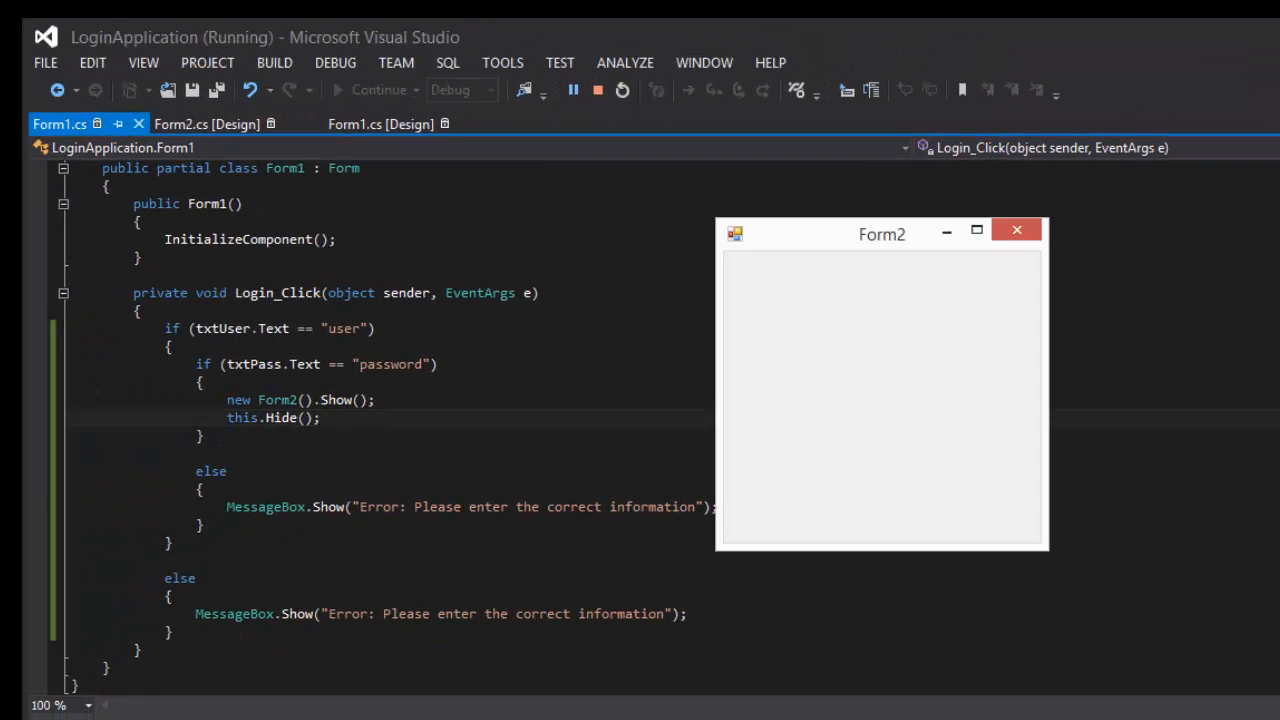
pyautogui.click(1017, 231)
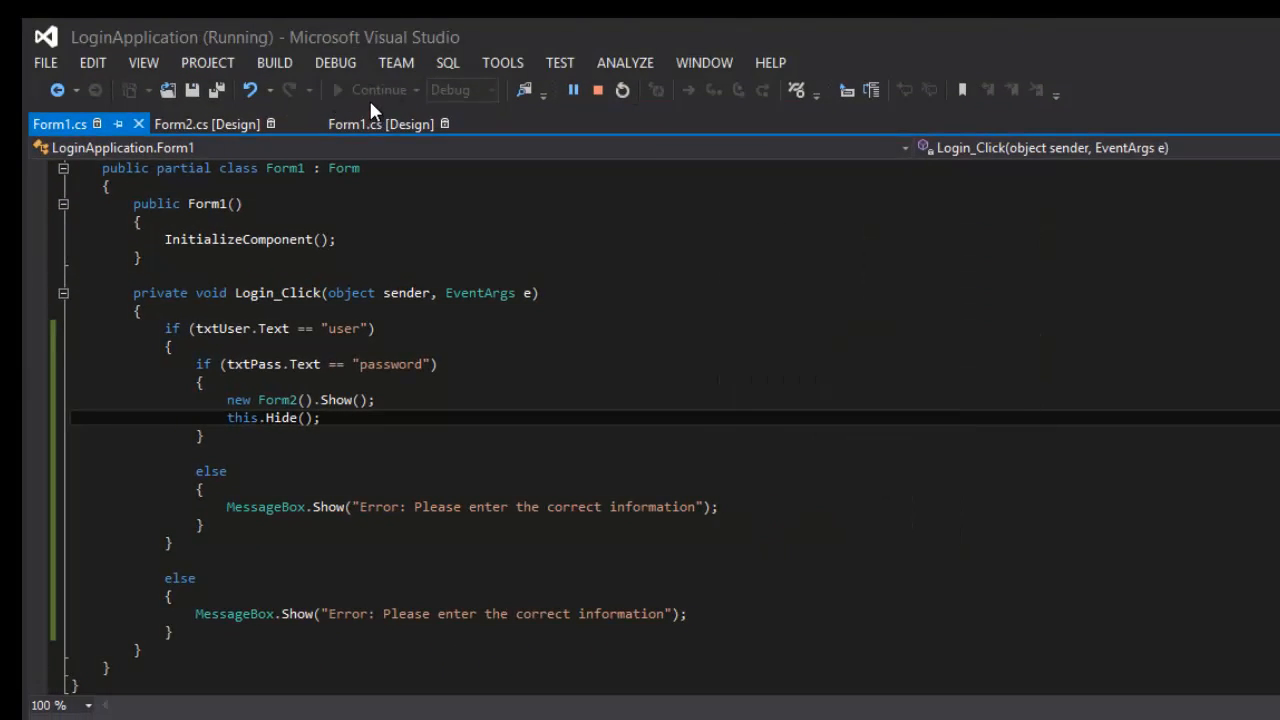
pyautogui.click(597, 90)
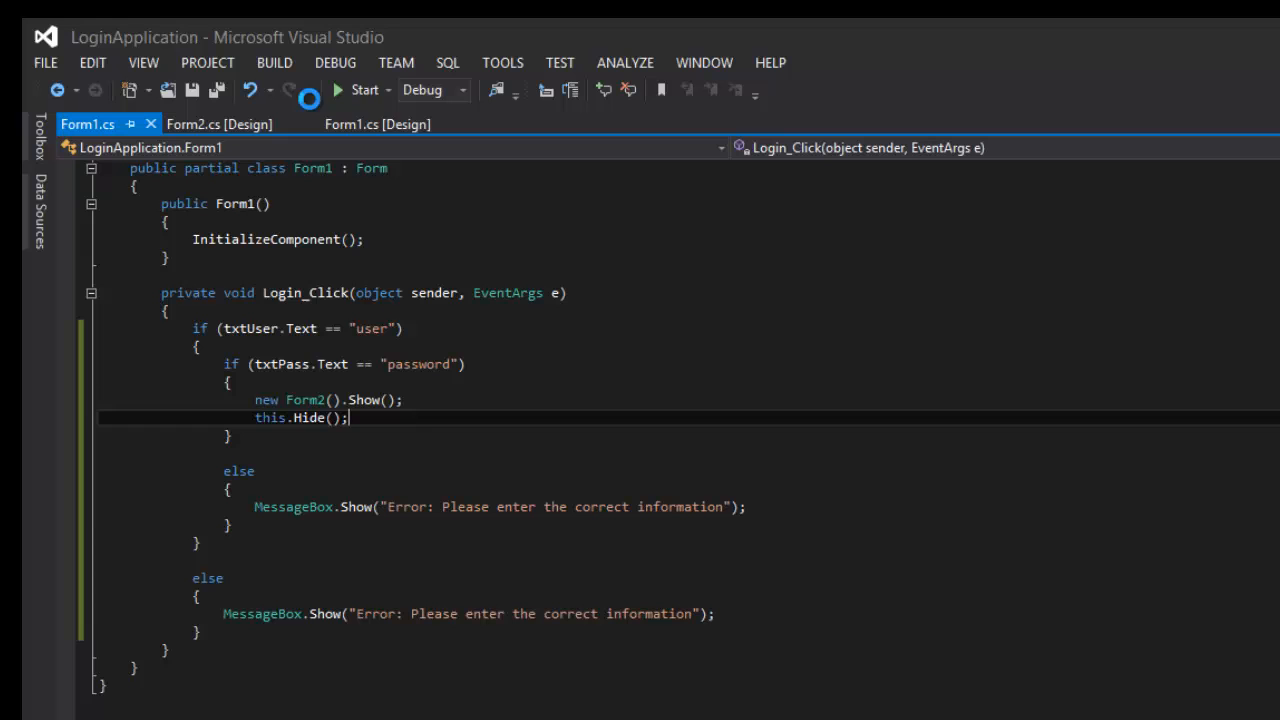
pyautogui.click(345, 92)
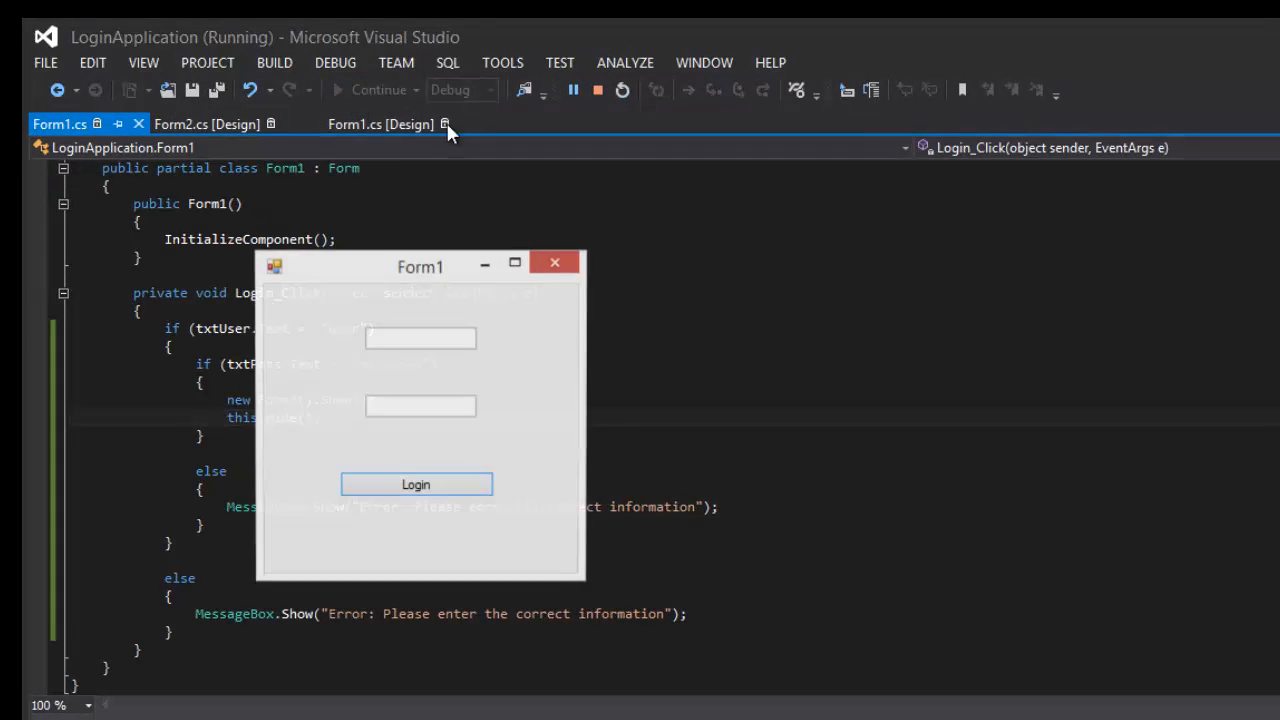
pyautogui.moveTo(450, 268); pyautogui.dragTo(1005, 133)
pyautogui.click(996, 203)
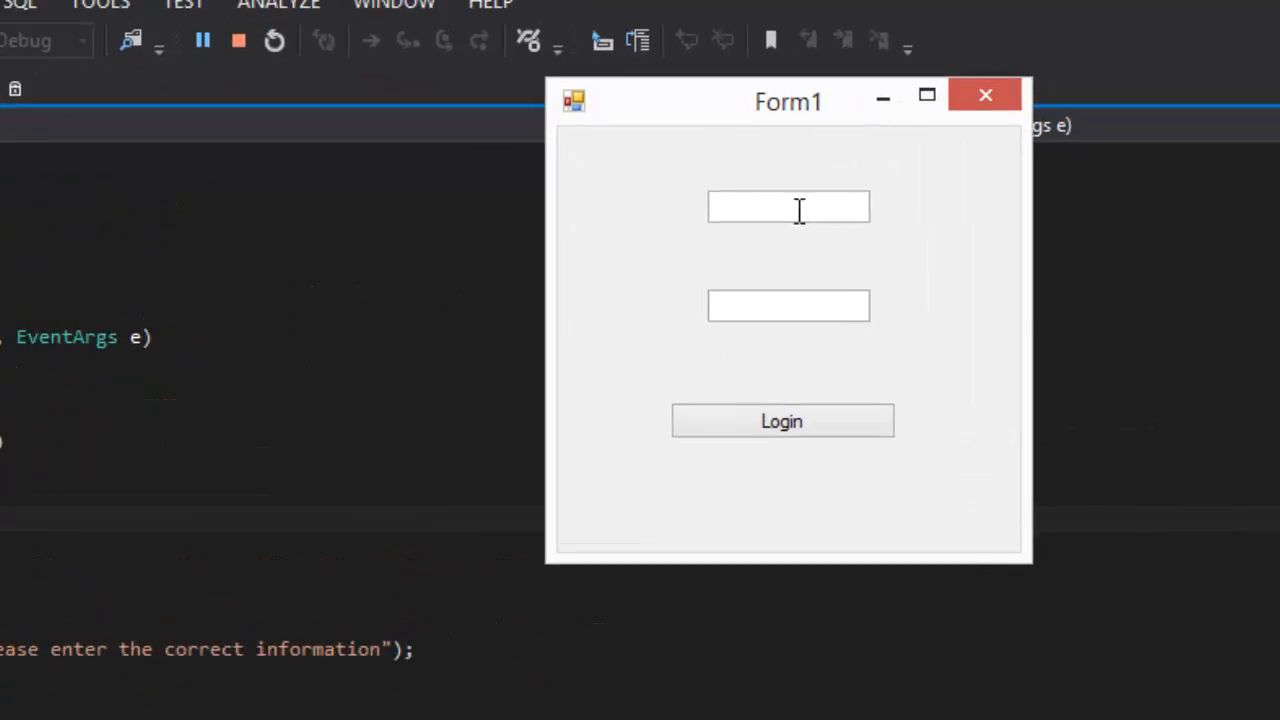
pyautogui.write('uesr')
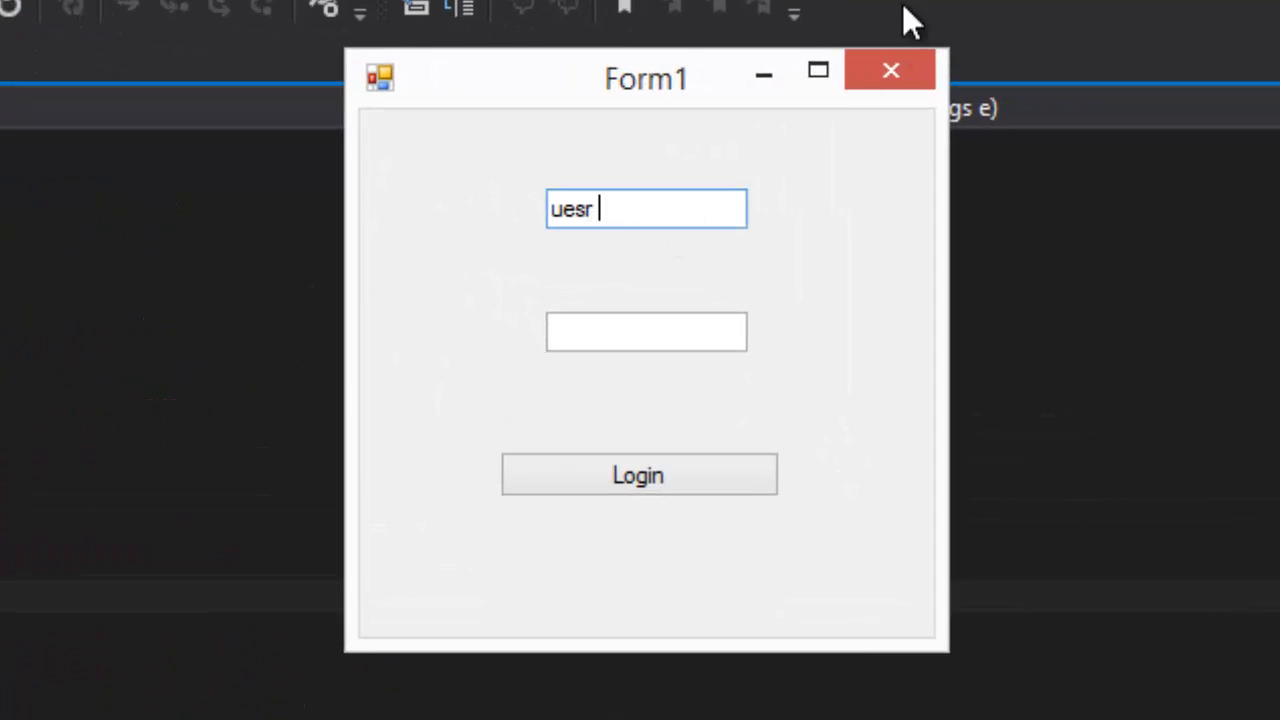
pyautogui.click(638, 333)
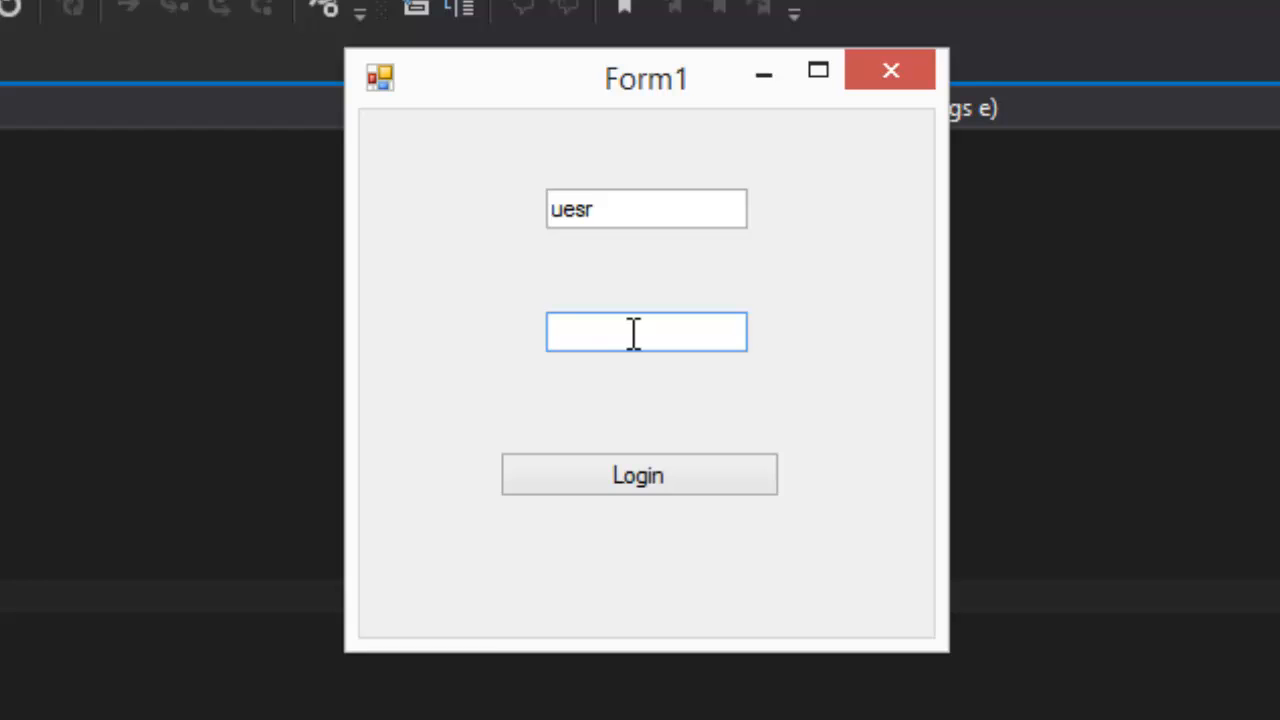
pyautogui.write('pss')
pyautogui.write('aaw')
pyautogui.write('ord')
pyautogui.click(644, 468)
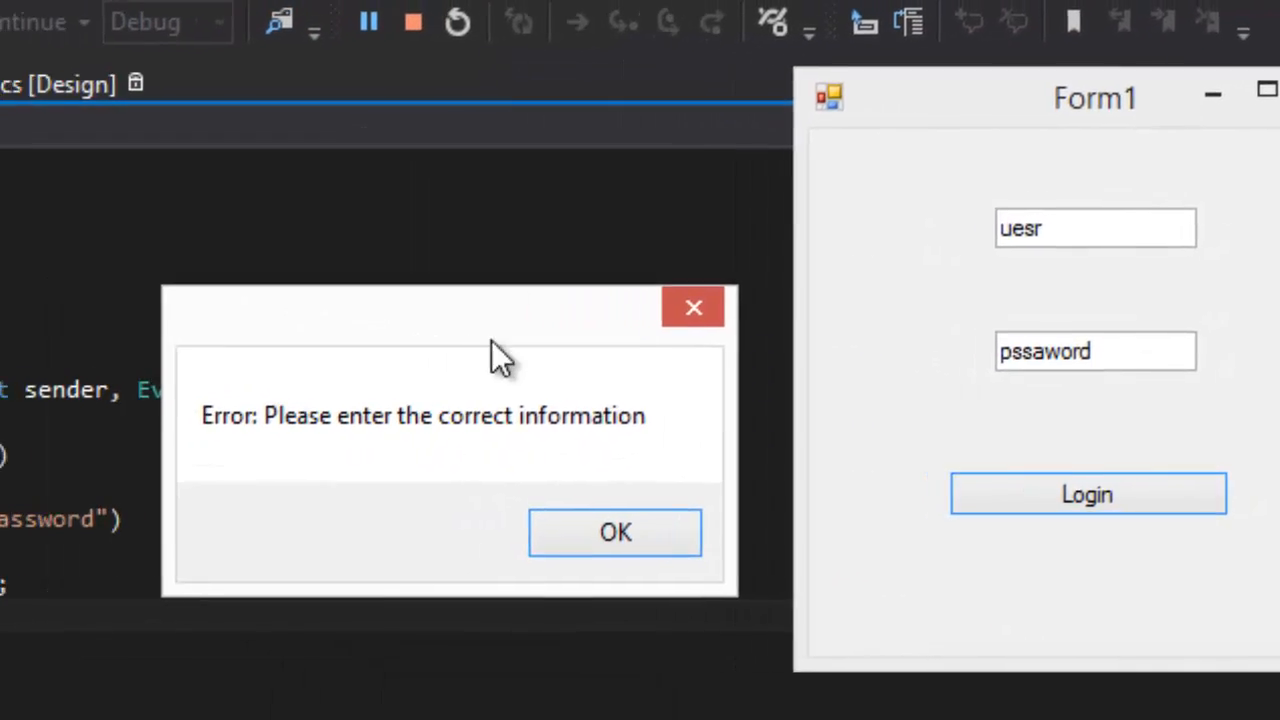
pyautogui.click(805, 540)
pyautogui.doubleClick(1135, 233)
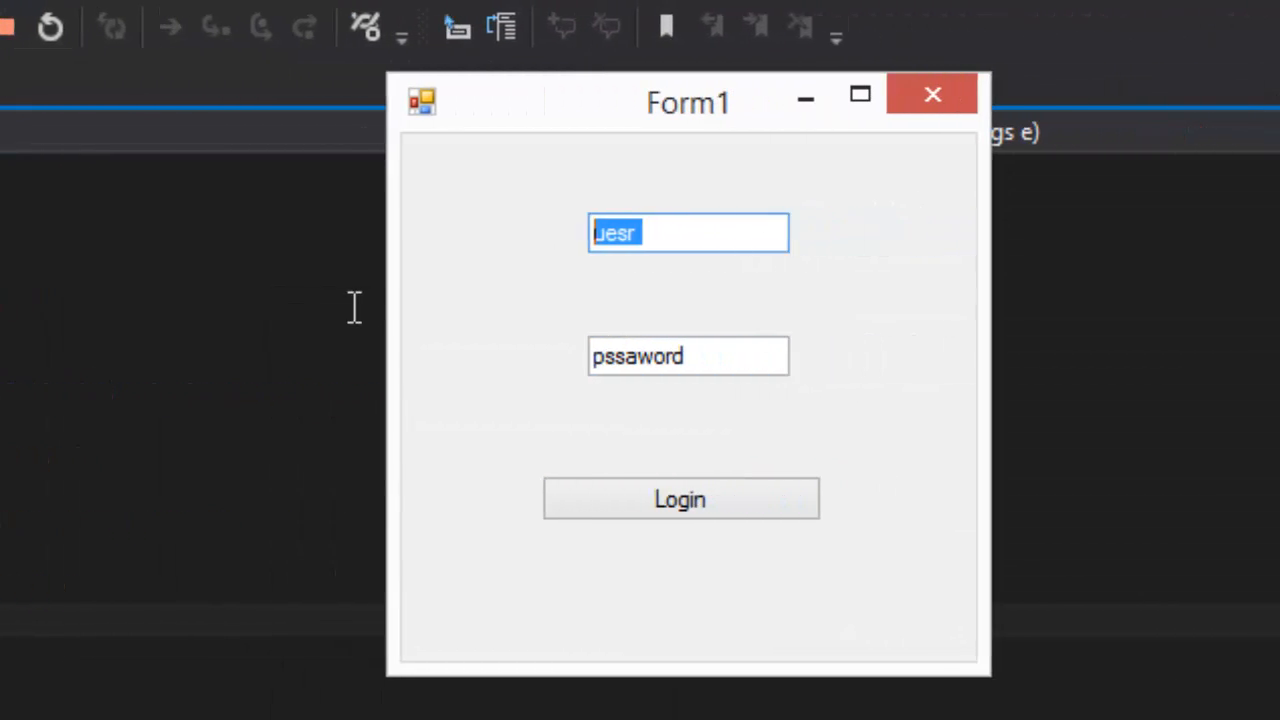
pyautogui.press('BackSpace')
pyautogui.write('user')
pyautogui.press('Tab')
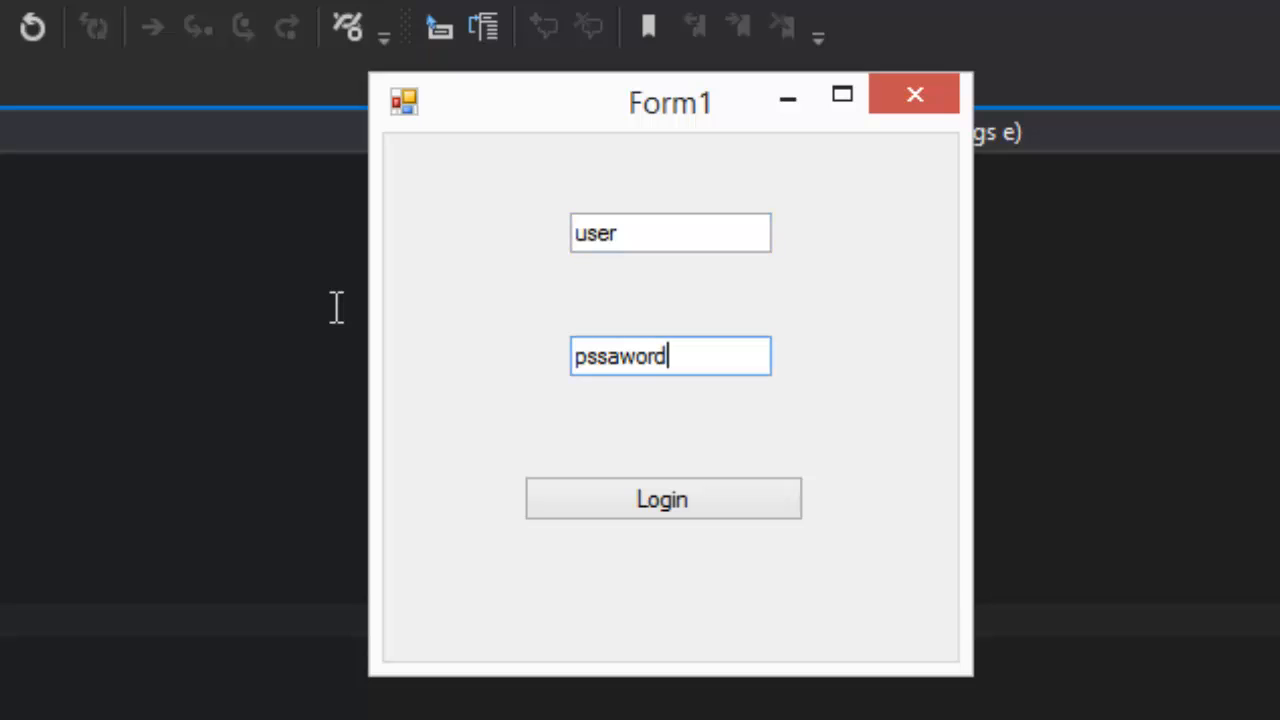
pyautogui.press('BackSpace')
pyautogui.press('BackSpace')
pyautogui.press('BackSpace')
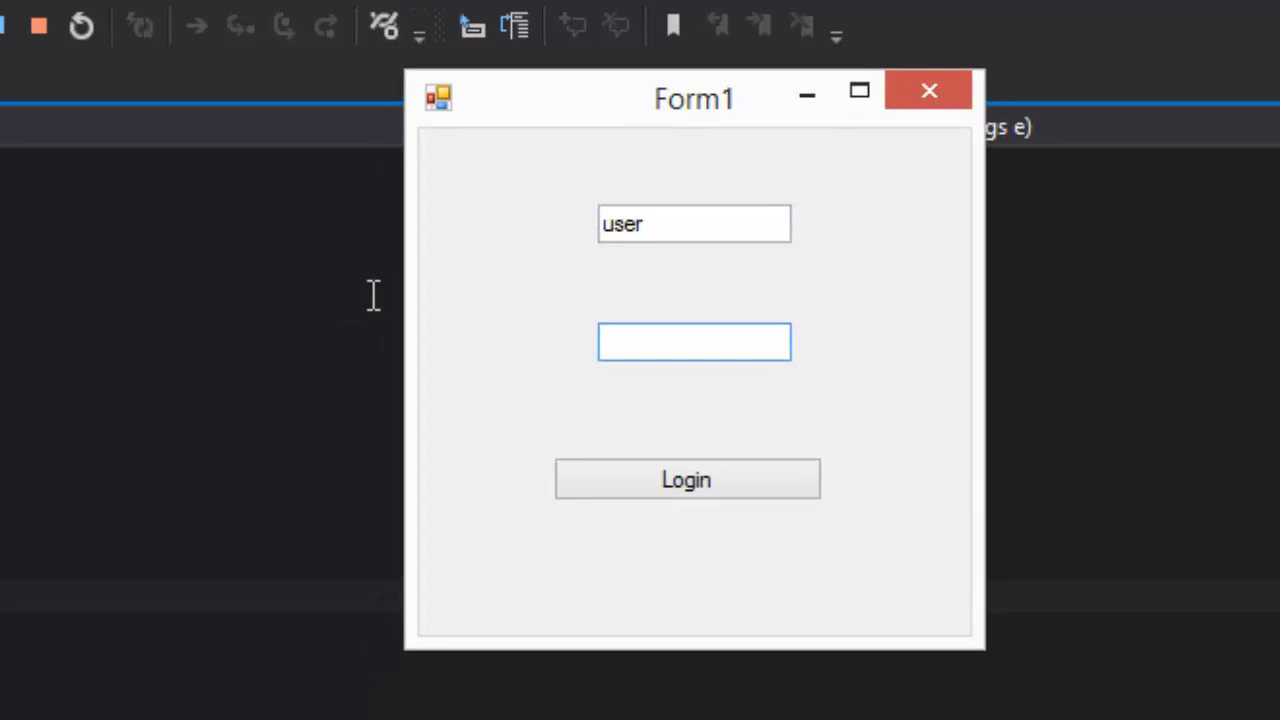
pyautogui.write('passw')
pyautogui.write('ord')
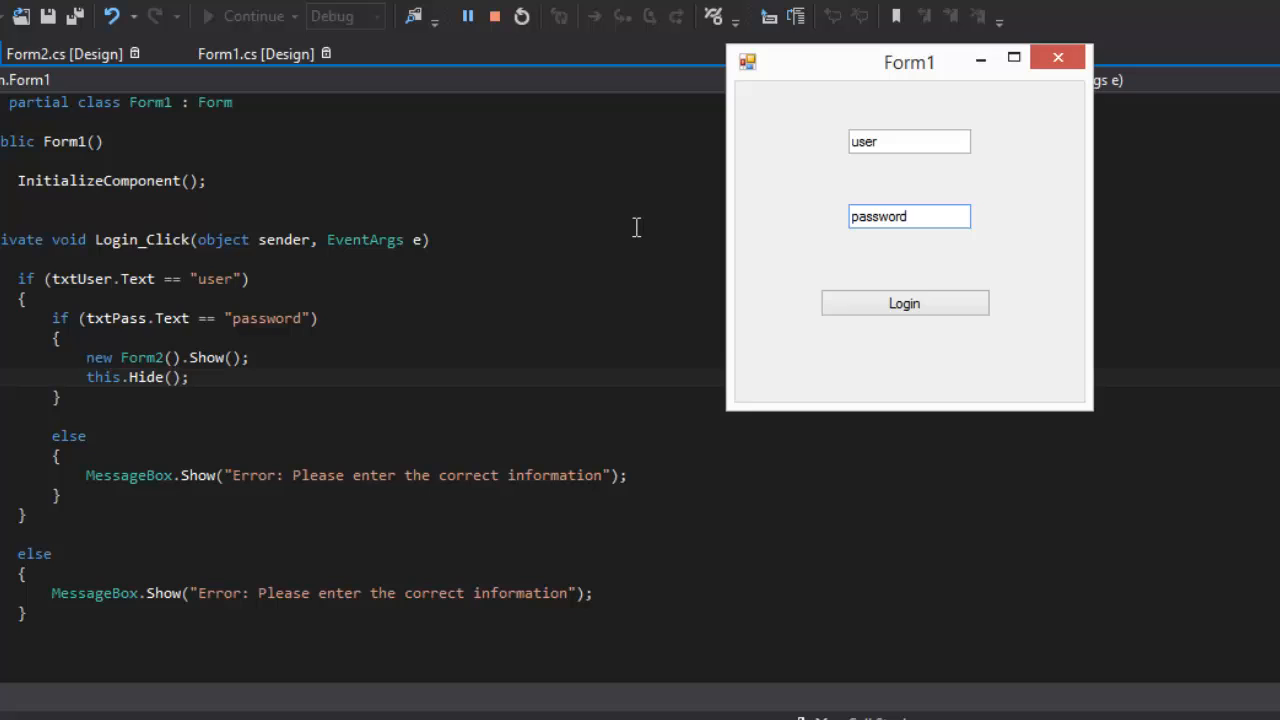
pyautogui.click(905, 303)
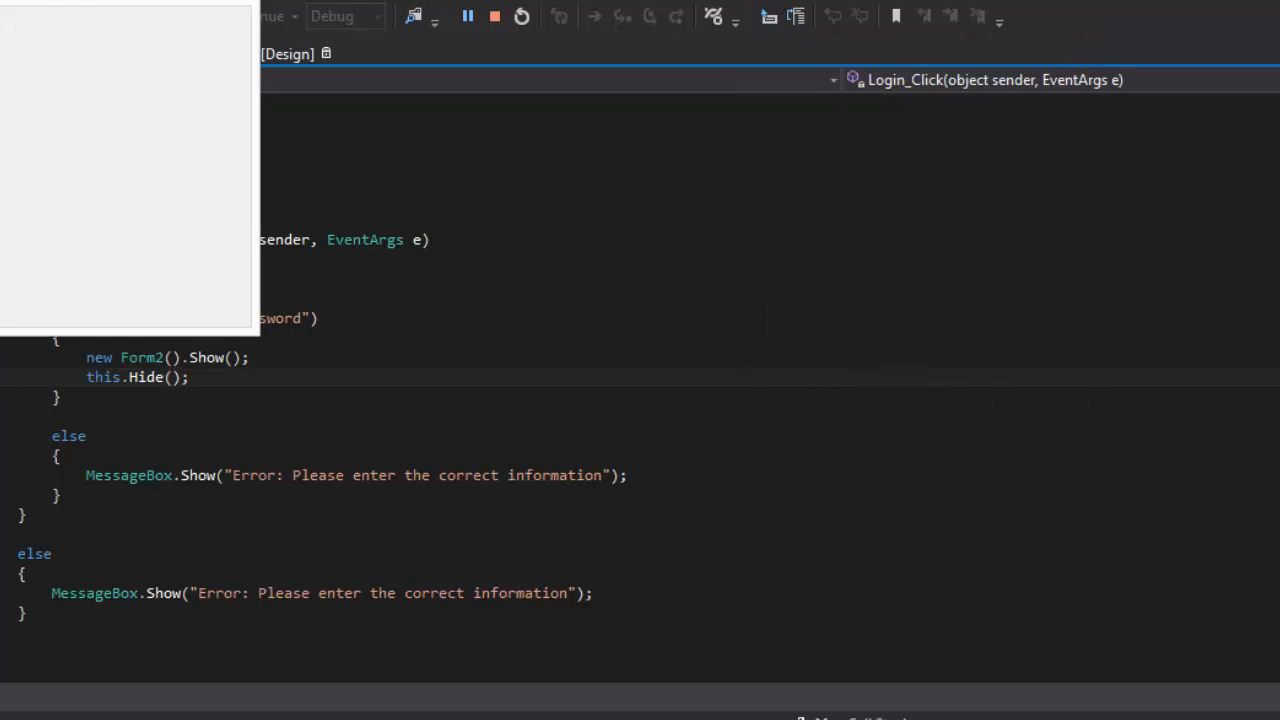
pyautogui.moveTo(120, 6); pyautogui.dragTo(1082, 176)
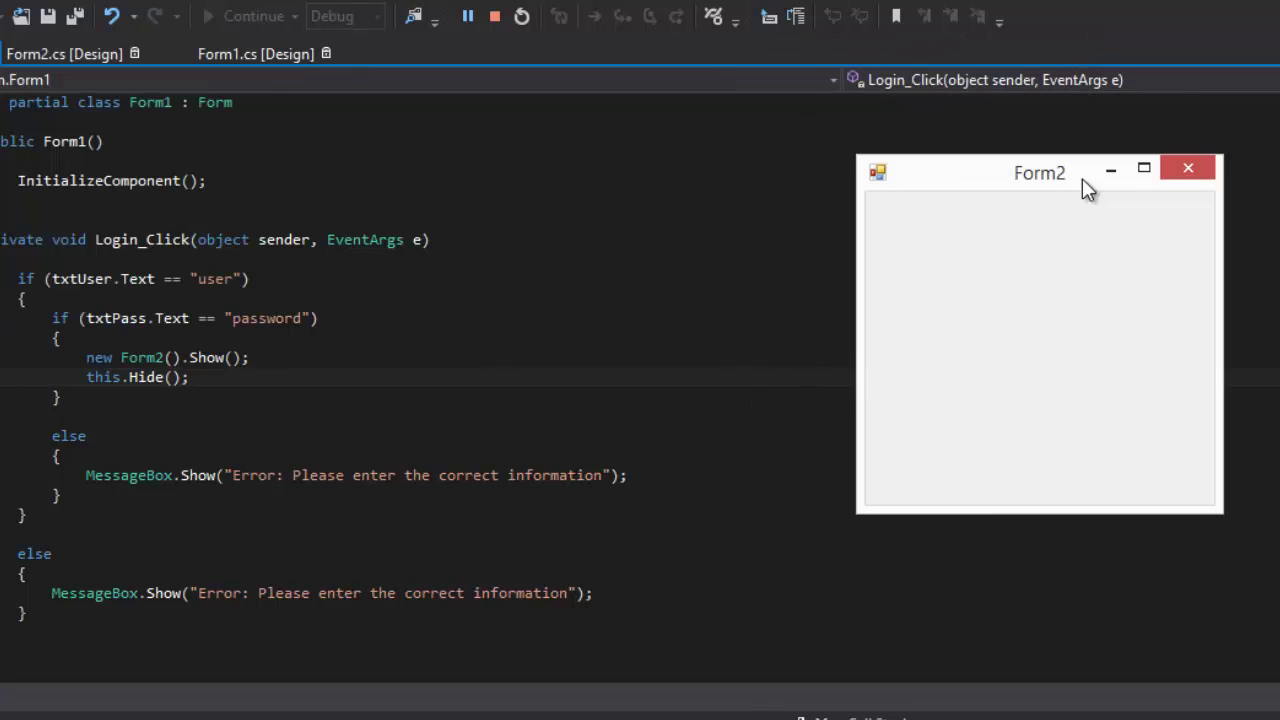
pyautogui.click(1188, 169)
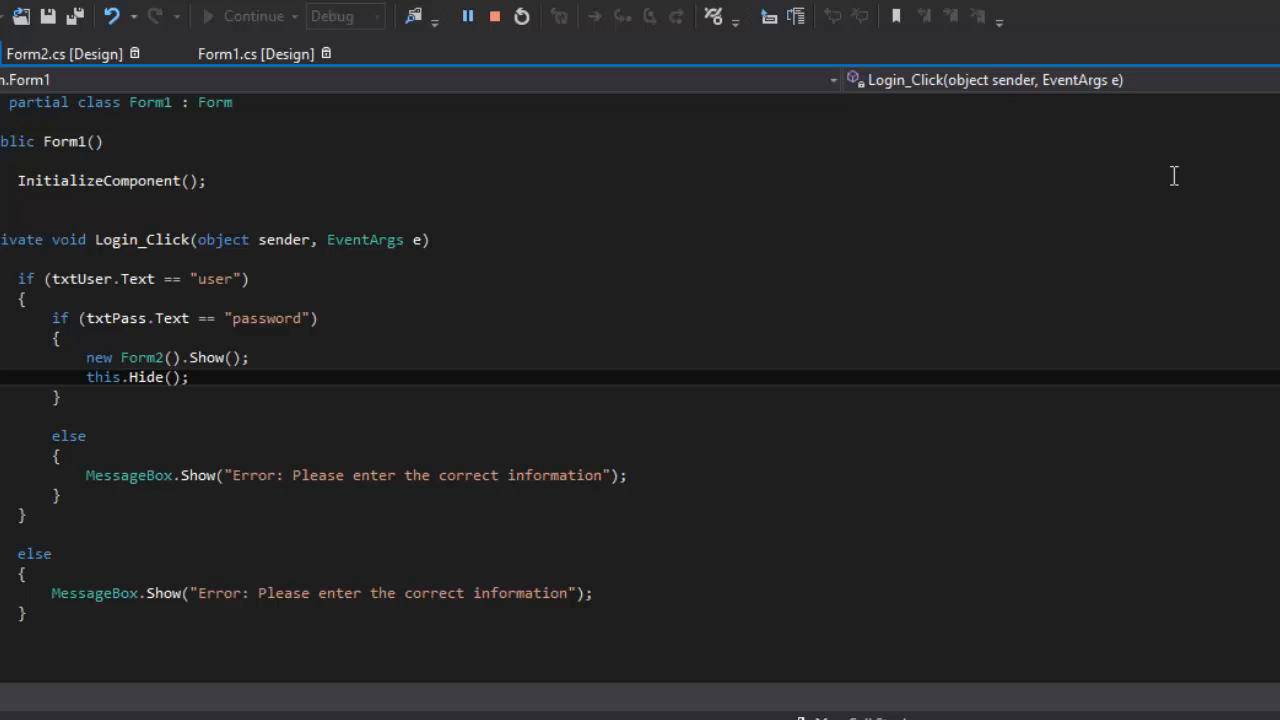